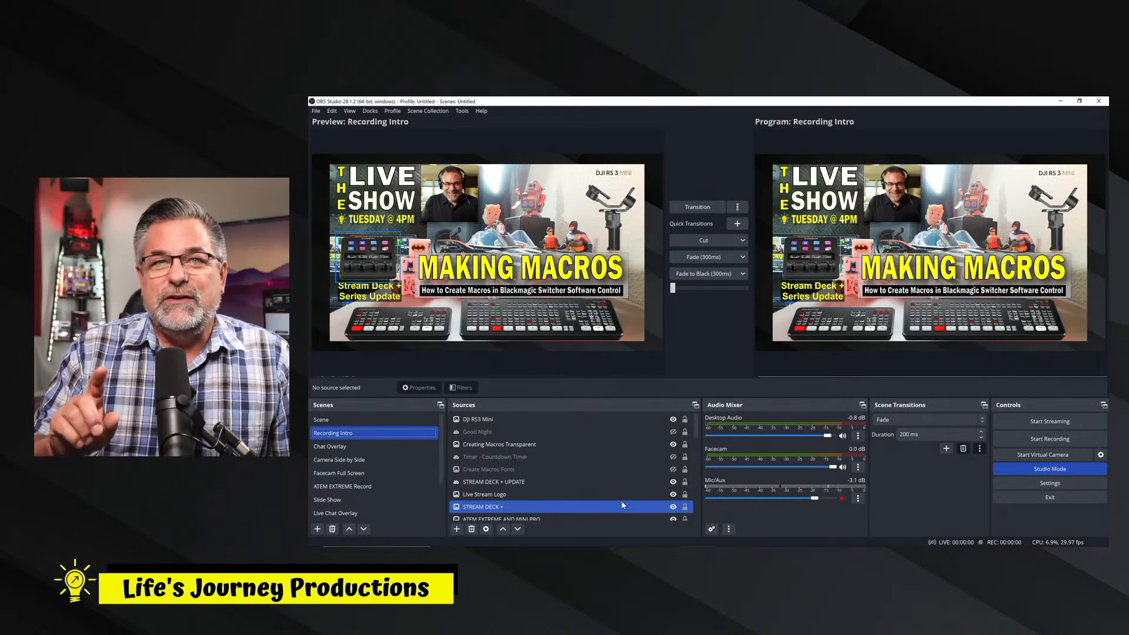
Hide the DJI RS3 Mini source in the Recording Intro scene.
{"action": "left_click", "coordinate": [612, 482]}
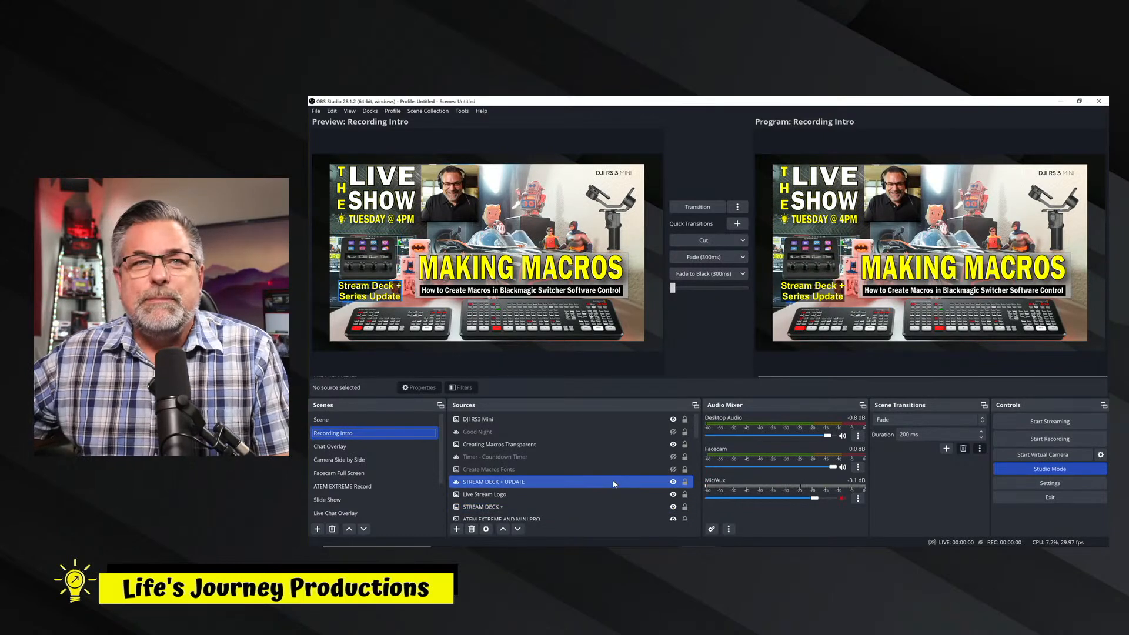
{"action": "left_click", "coordinate": [606, 473]}
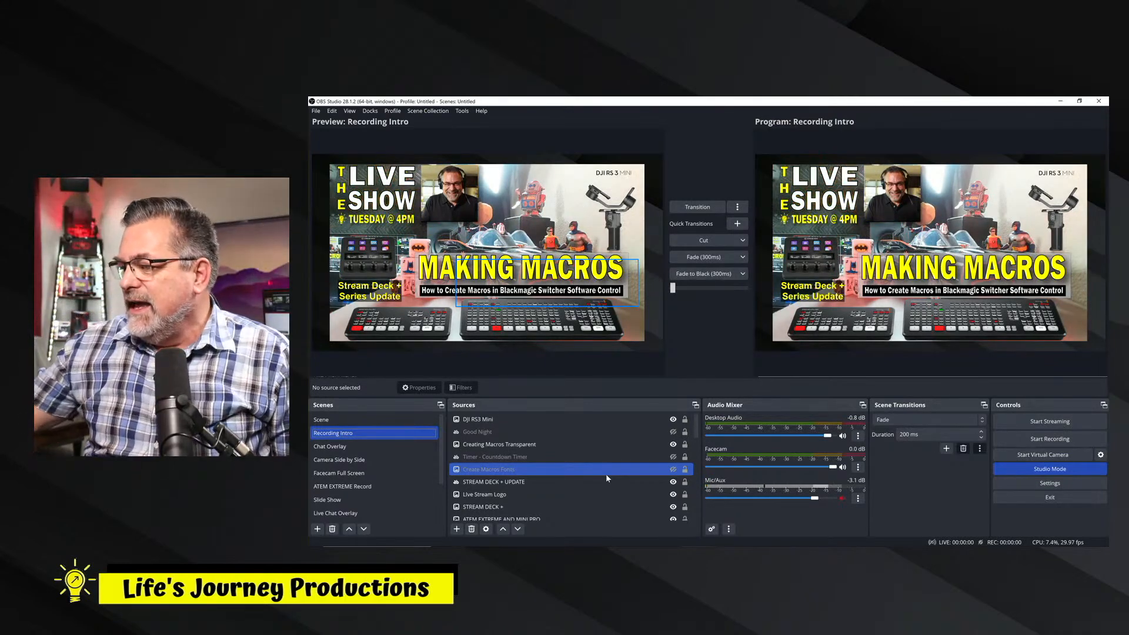
{"action": "left_click", "coordinate": [563, 432]}
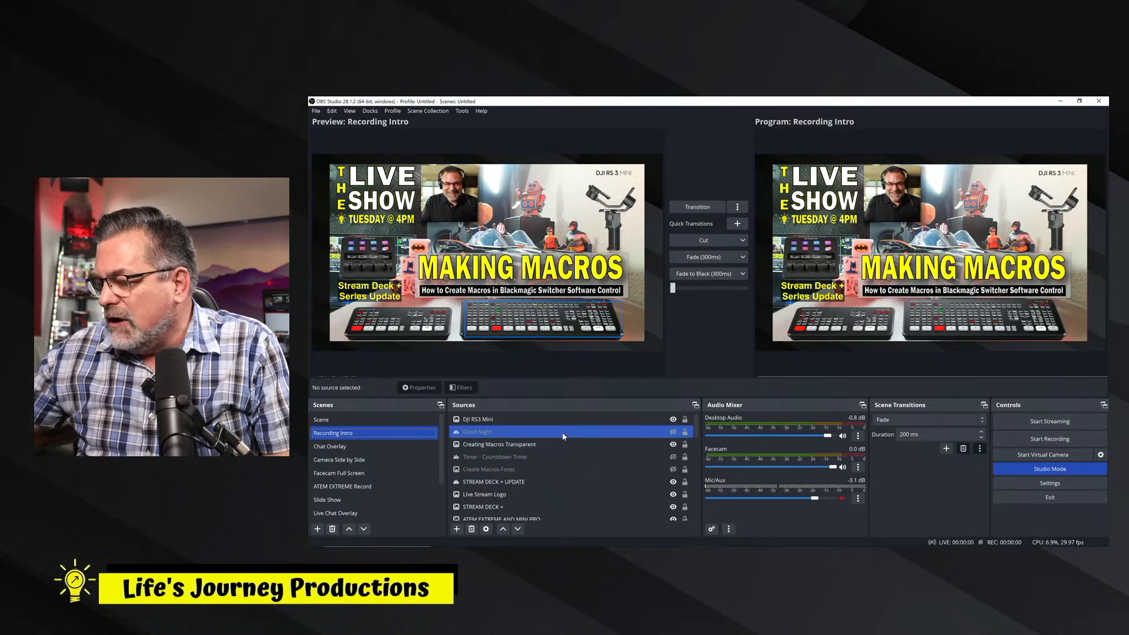
{"action": "left_click", "coordinate": [553, 420]}
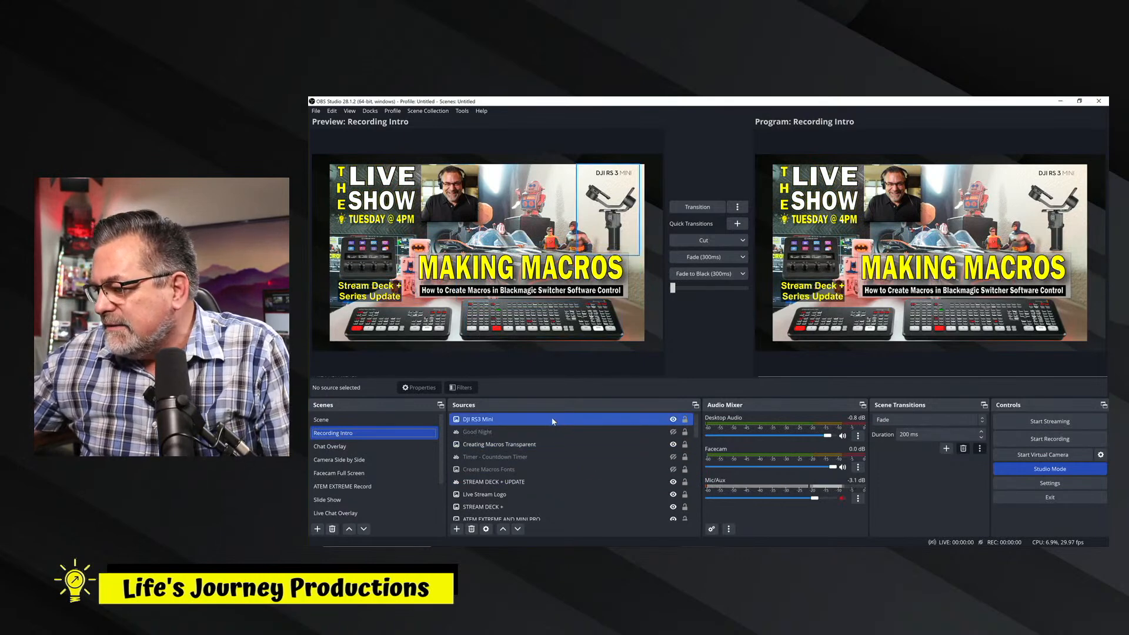
{"action": "left_click", "coordinate": [673, 420]}
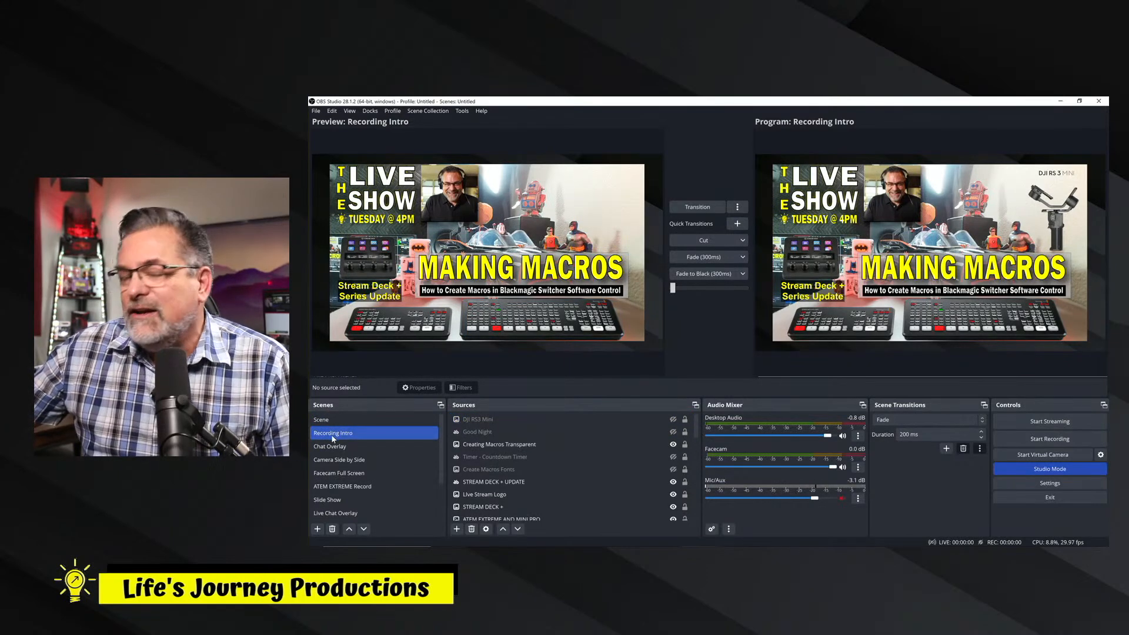
Turn Studio Mode off and back on to bring the program output in line with the edited scene.
{"action": "left_click", "coordinate": [512, 444]}
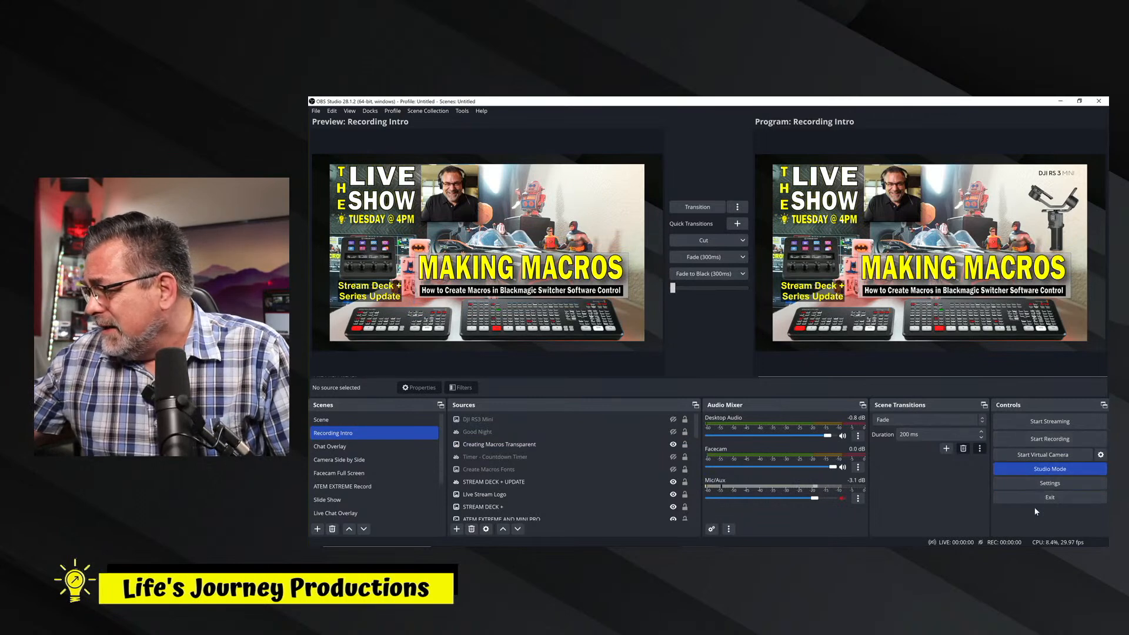
{"action": "left_click", "coordinate": [1044, 471]}
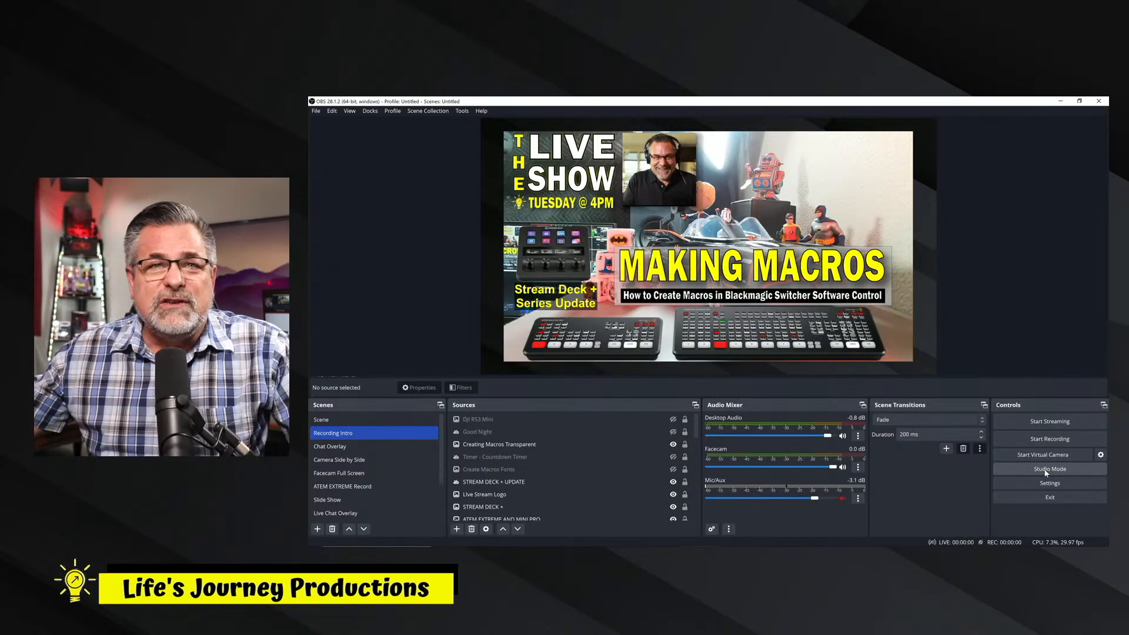
{"action": "left_click", "coordinate": [1046, 471]}
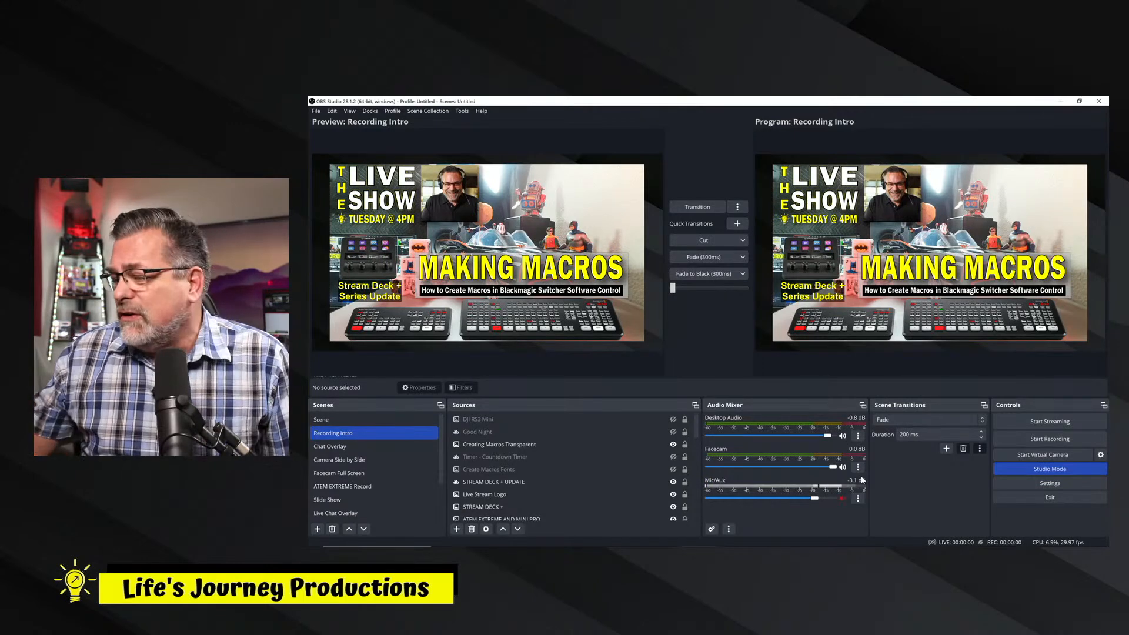
Hide the Creating Macros Transparent source in the preview of the Recording Intro scene.
{"action": "left_click", "coordinate": [647, 444]}
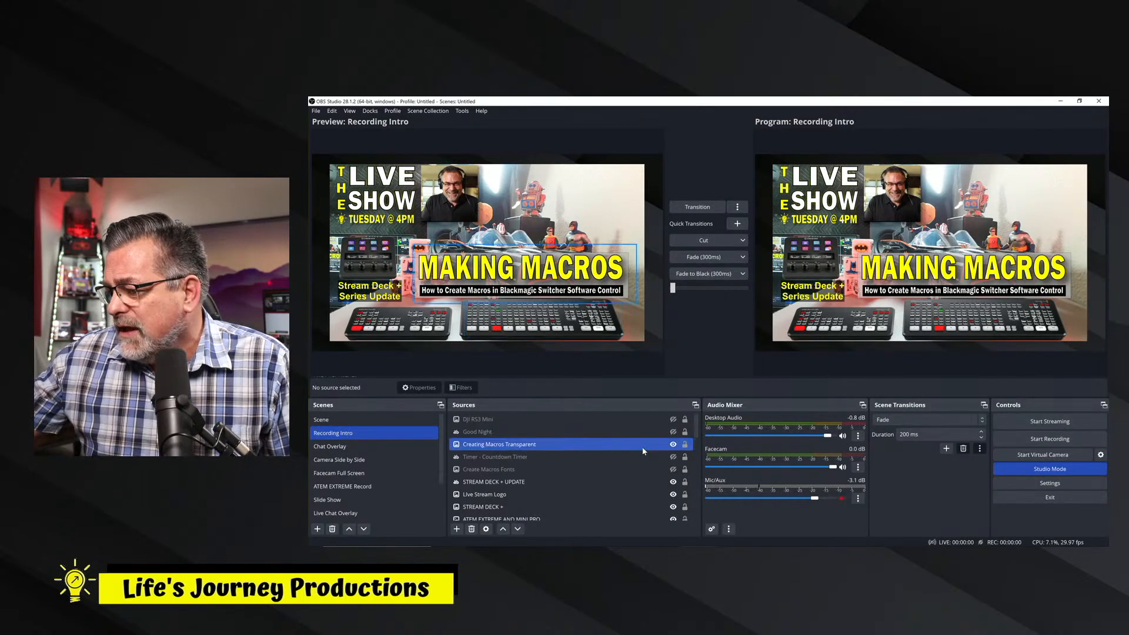
{"action": "left_click", "coordinate": [673, 445]}
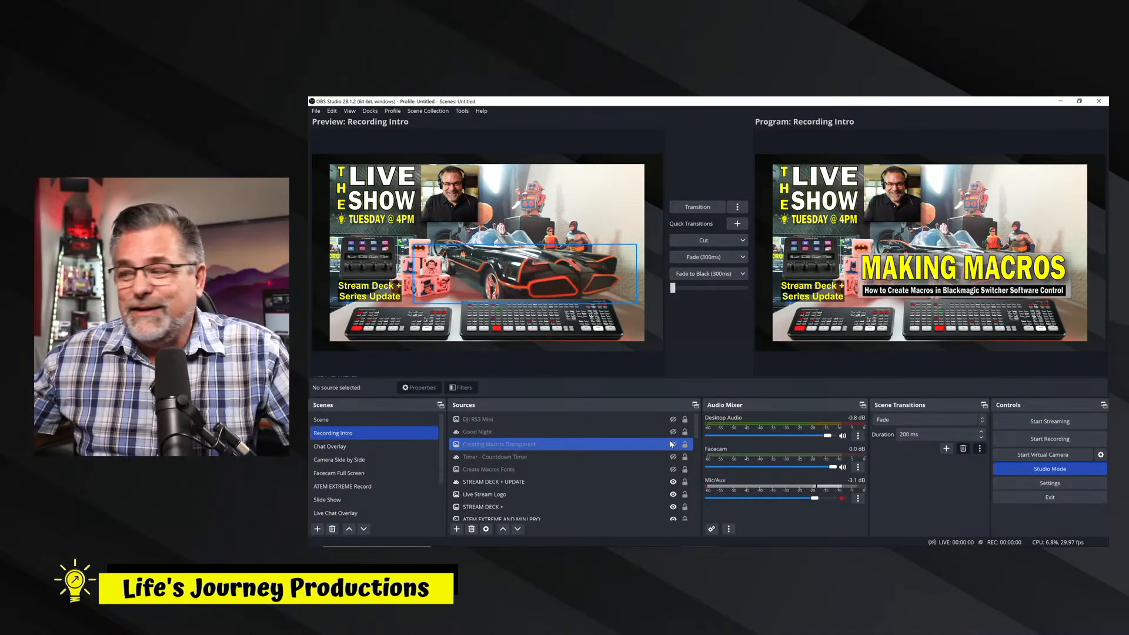
{"action": "left_click", "coordinate": [627, 470]}
Toggle the STREAM DECK + UPDATE text's visibility to compare the preview without and with it.
{"action": "left_click", "coordinate": [659, 481]}
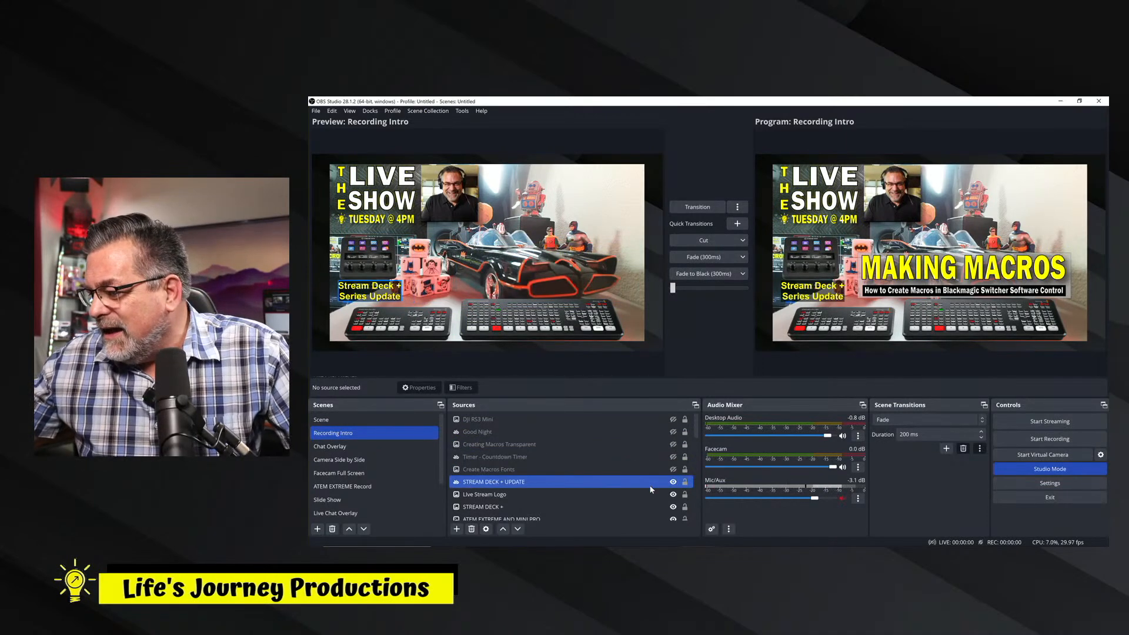
{"action": "left_click", "coordinate": [673, 482]}
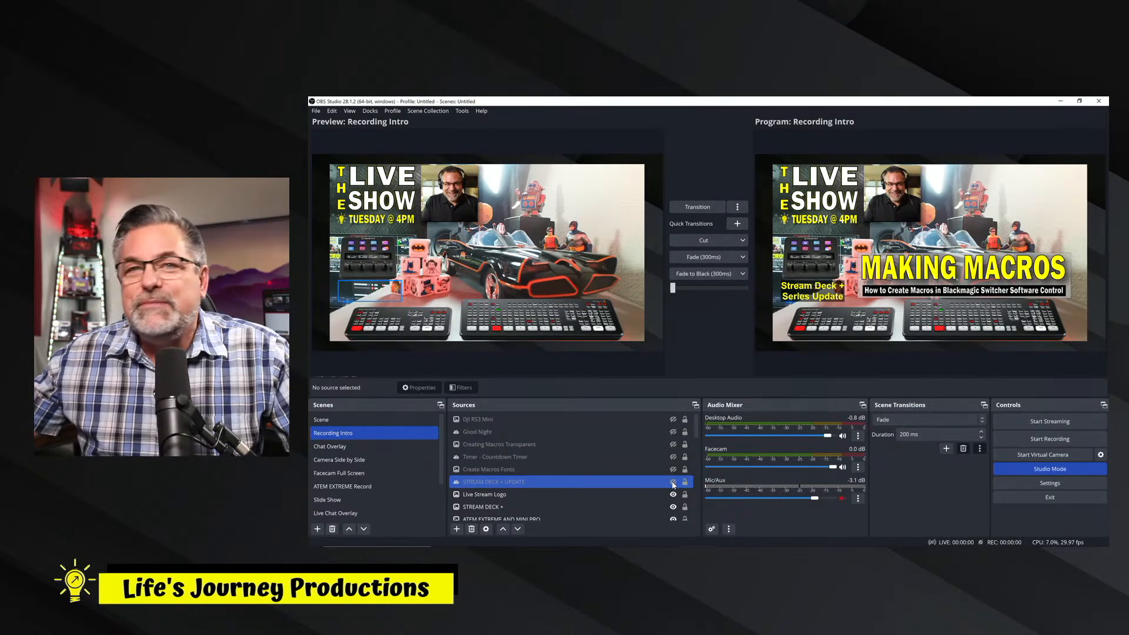
{"action": "left_click", "coordinate": [674, 483]}
{"action": "left_click", "coordinate": [673, 482]}
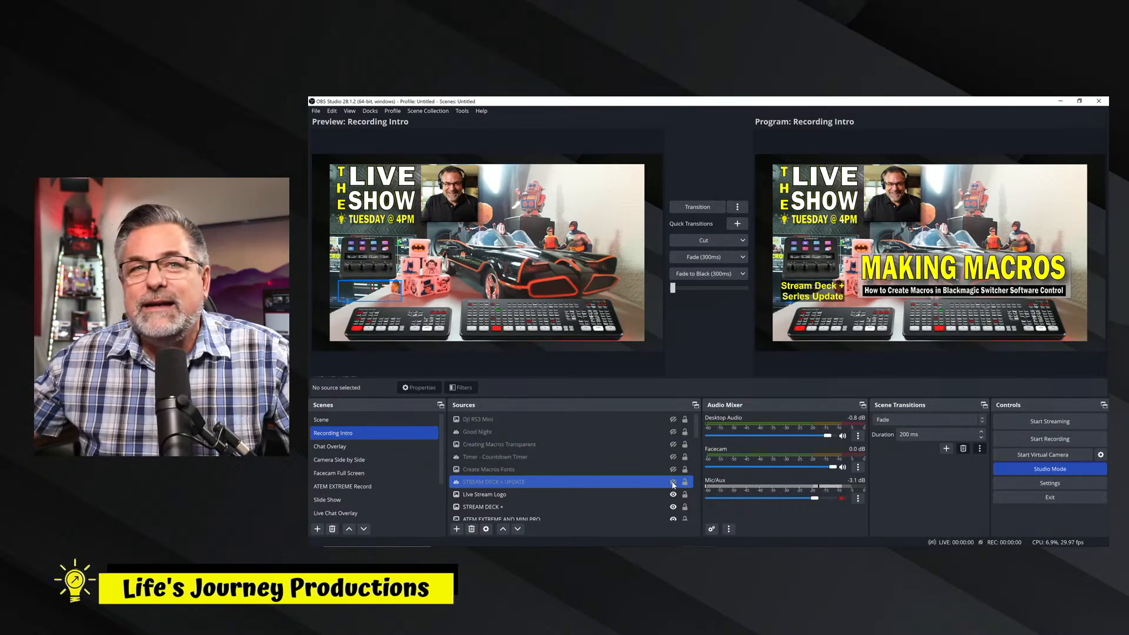
{"action": "left_click", "coordinate": [673, 483]}
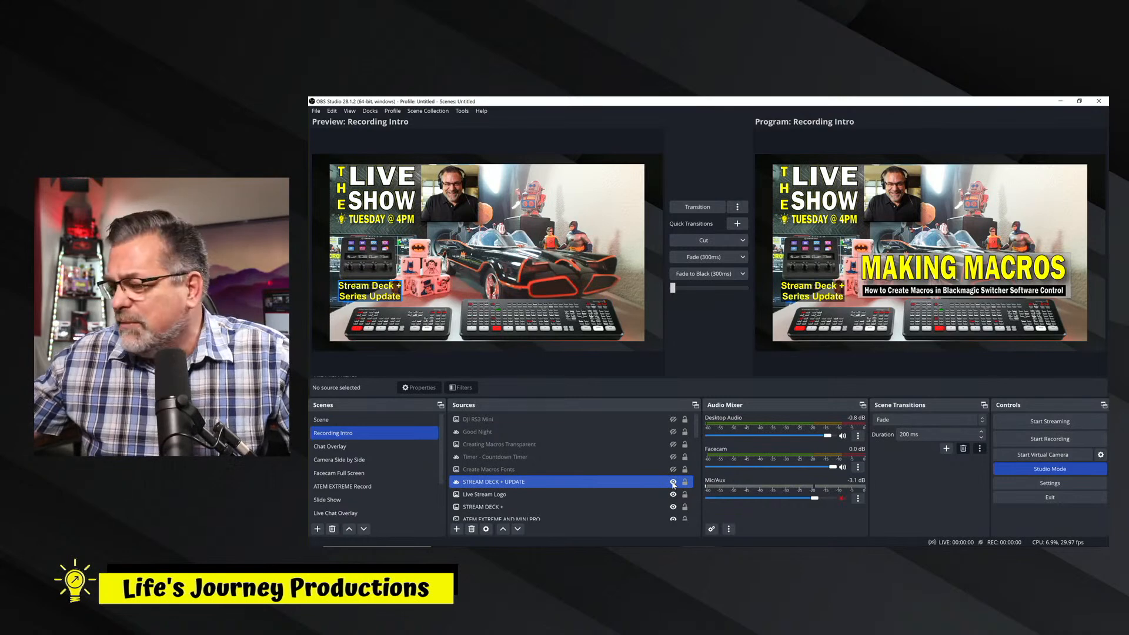
Set the background opacity of the STREAM DECK + UPDATE text to 84% and hide that source.
{"action": "double_click", "coordinate": [528, 482]}
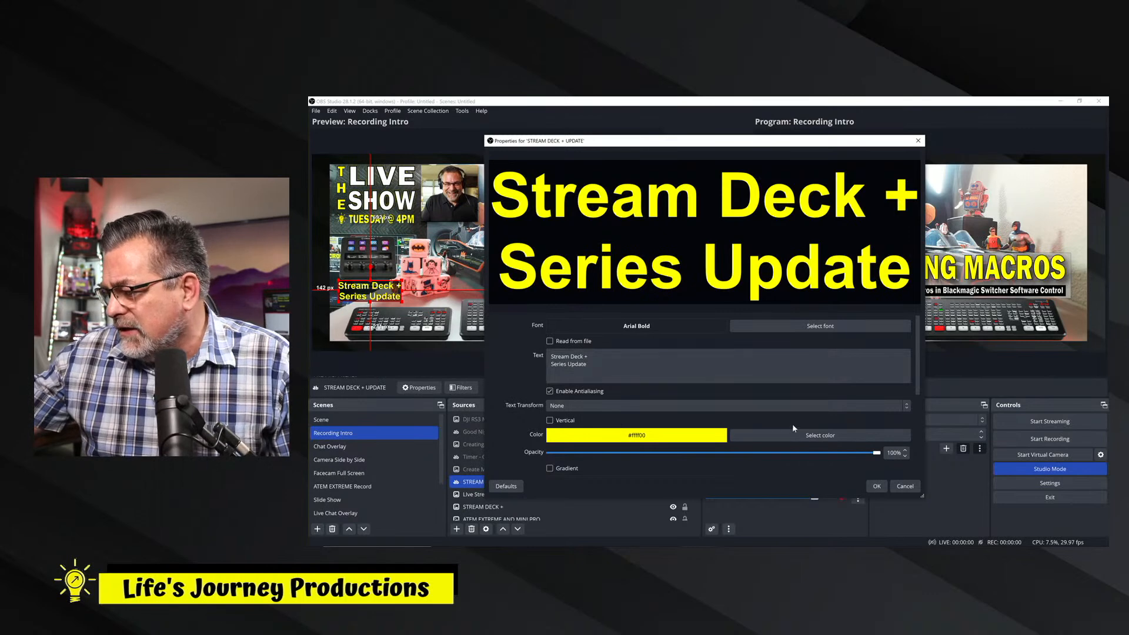
{"action": "left_click_drag", "start_coordinate": [918, 384], "coordinate": [924, 434]}
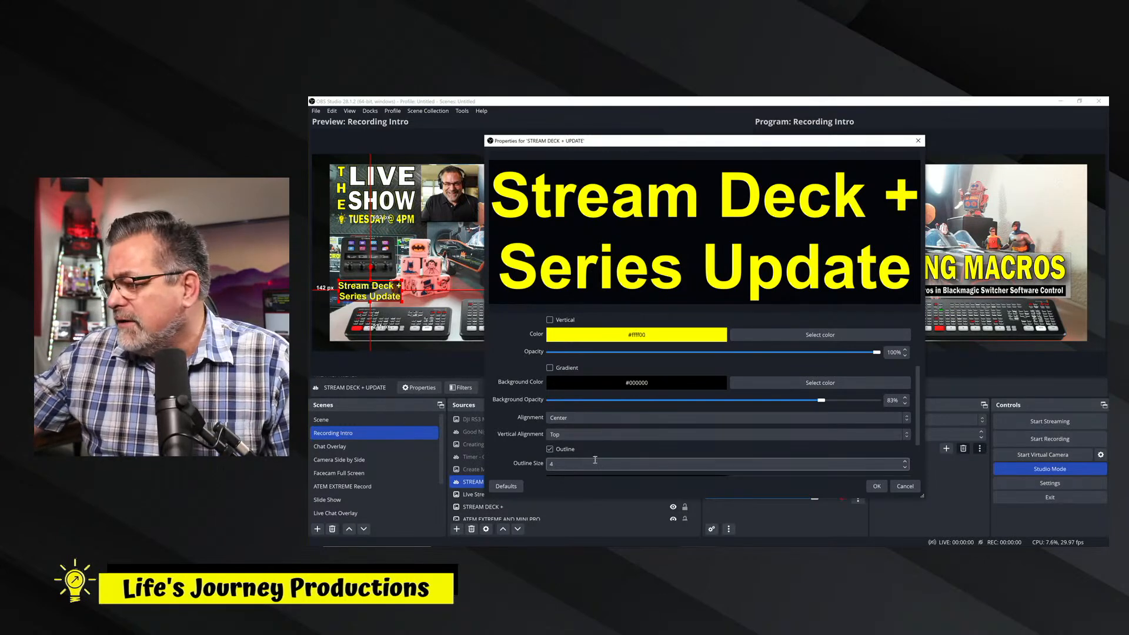
{"action": "mouse_move", "coordinate": [919, 414]}
{"action": "left_mouse_down"}
{"action": "mouse_move", "coordinate": [920, 455]}
{"action": "mouse_move", "coordinate": [923, 360]}
{"action": "mouse_move", "coordinate": [923, 405]}
{"action": "left_mouse_up"}
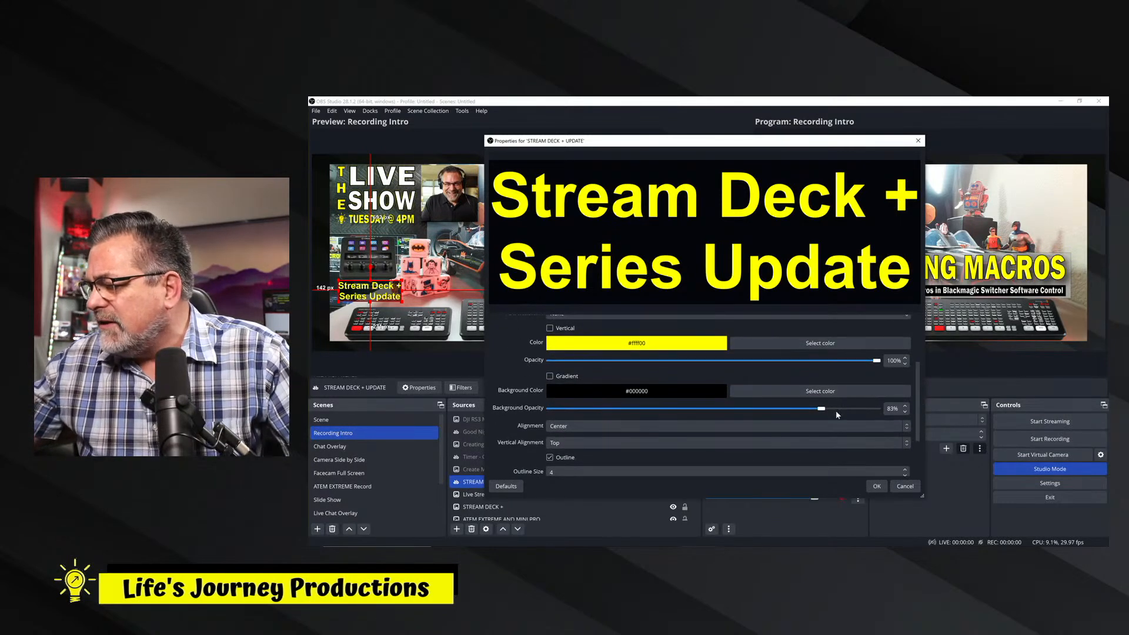
{"action": "mouse_move", "coordinate": [823, 412]}
{"action": "left_mouse_down"}
{"action": "mouse_move", "coordinate": [742, 412]}
{"action": "mouse_move", "coordinate": [827, 412]}
{"action": "left_mouse_up"}
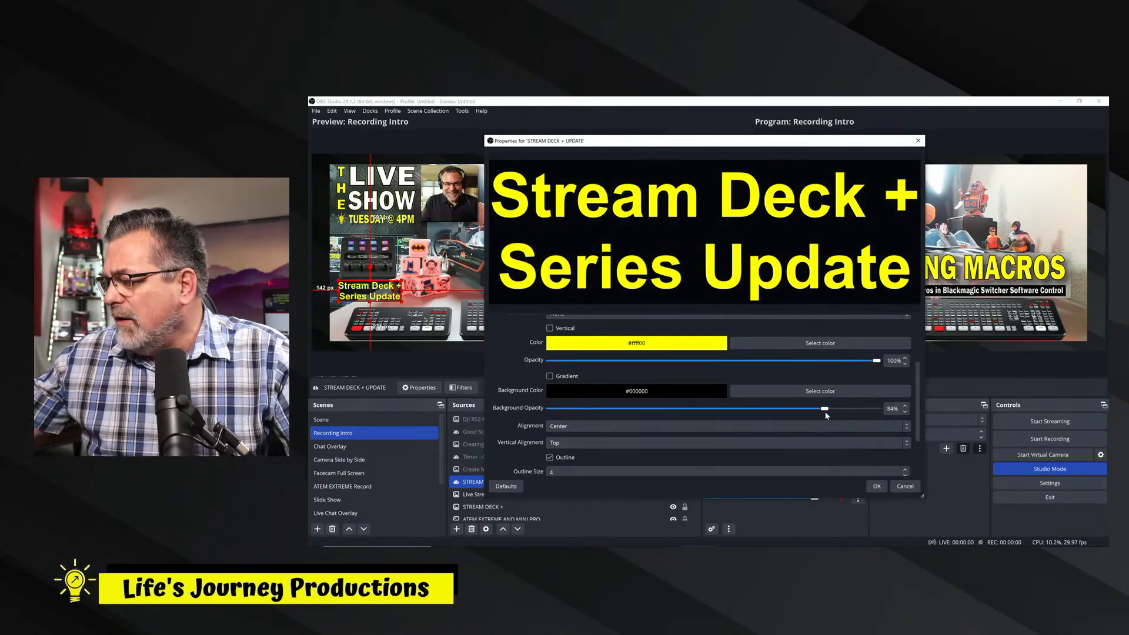
{"action": "left_click", "coordinate": [875, 486]}
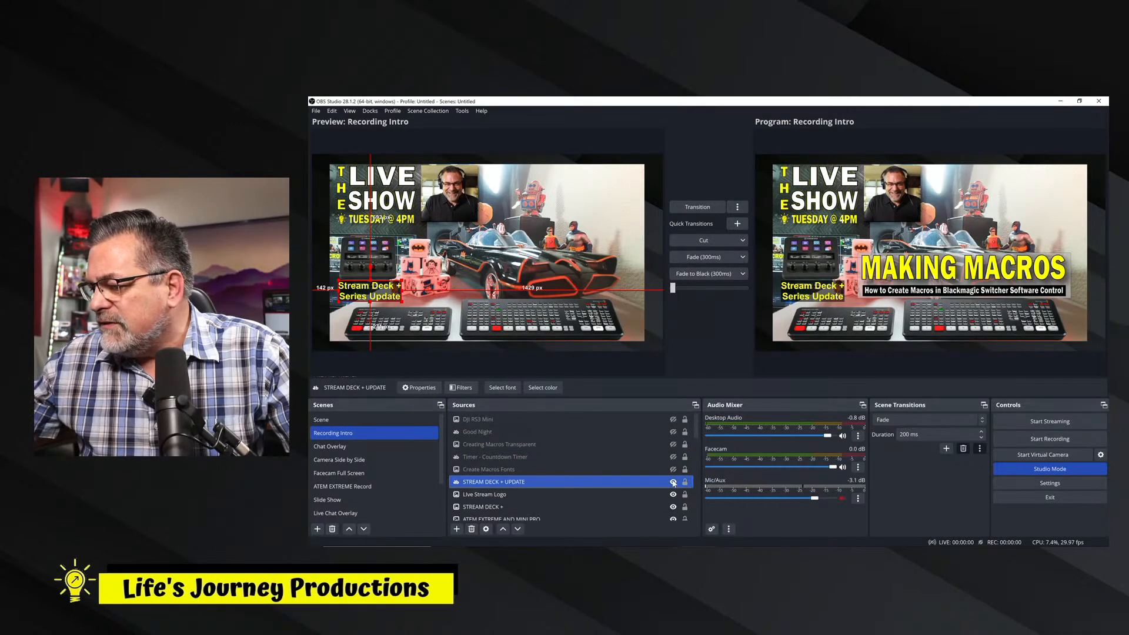
{"action": "left_click", "coordinate": [673, 482]}
Compare the preview without and with the Live Stream Logo, and inspect that source's image file properties without changing them.
{"action": "left_click", "coordinate": [534, 495], "text": "ctrl"}
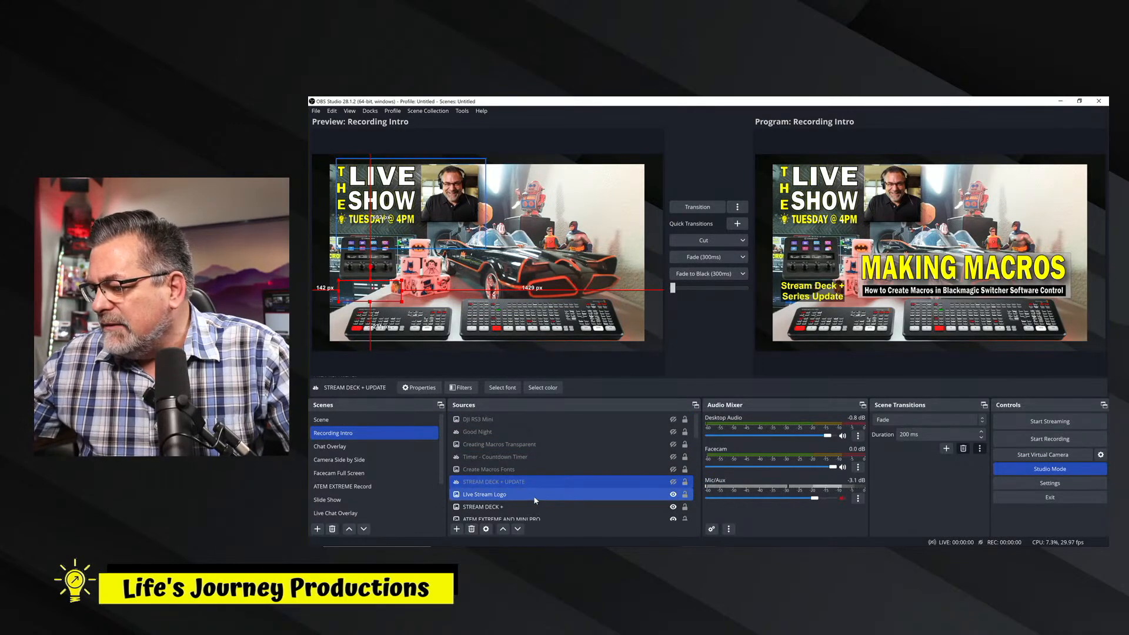
{"action": "left_click", "coordinate": [673, 494]}
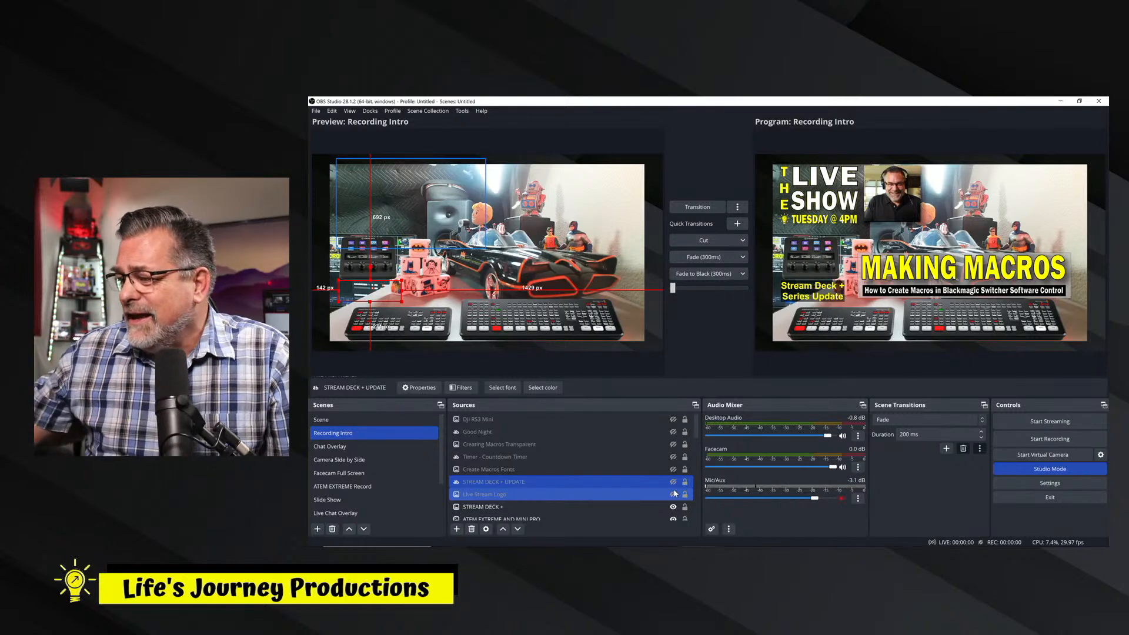
{"action": "left_click", "coordinate": [674, 494]}
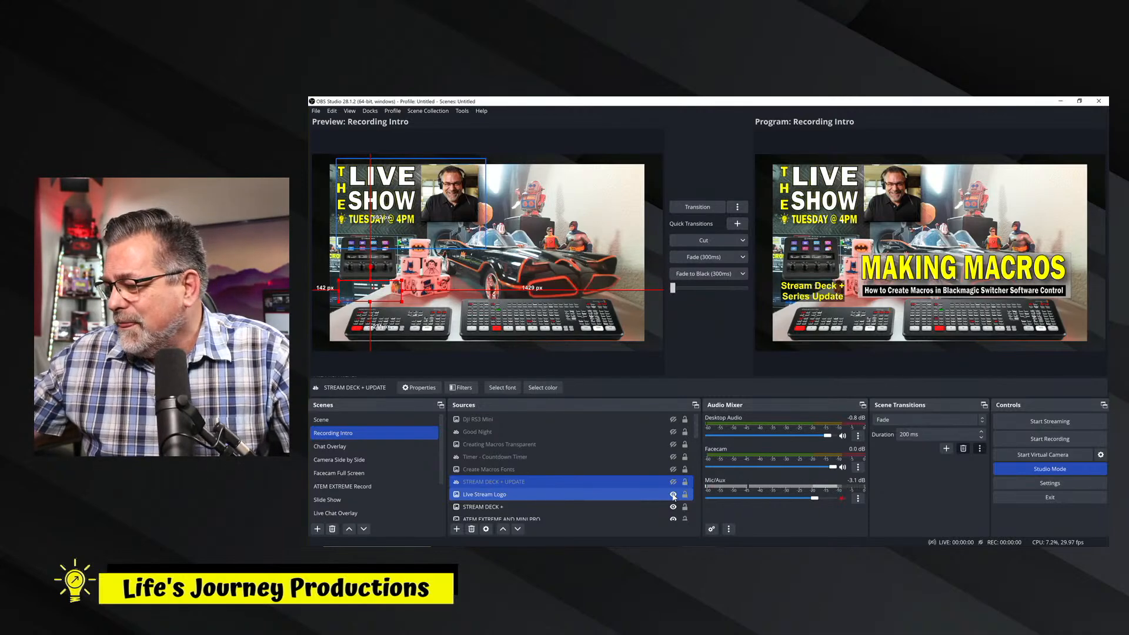
{"action": "left_click", "coordinate": [495, 498]}
{"action": "double_click", "coordinate": [495, 497]}
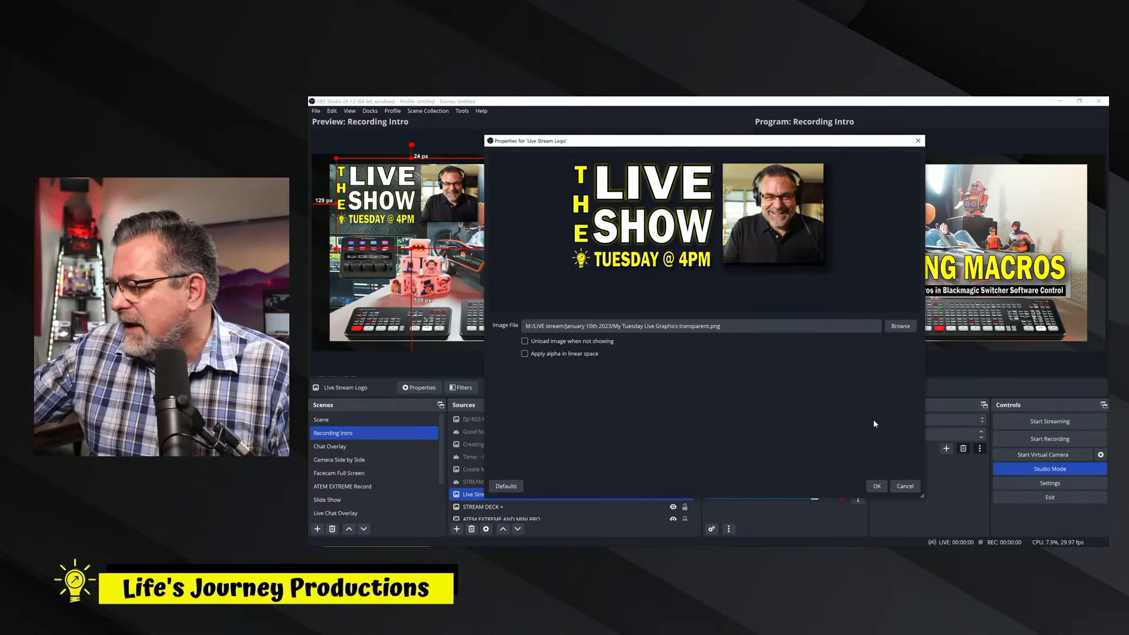
{"action": "left_click", "coordinate": [909, 489]}
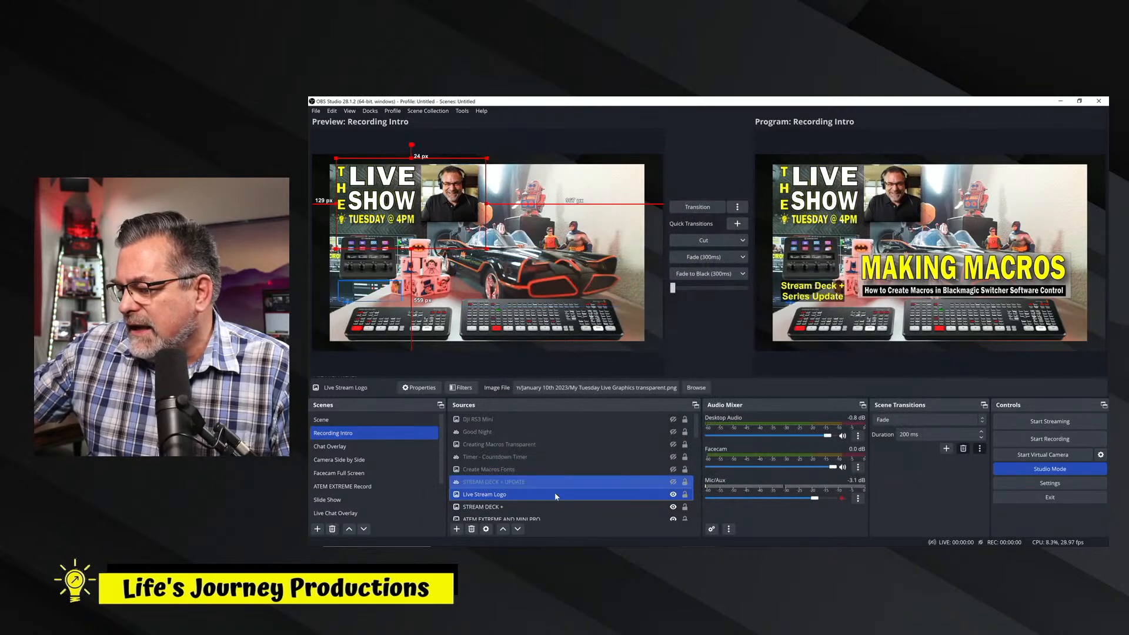
Hide the Live Stream Logo, STREAM DECK + and ATEM EXTREME AND MINI PRO sources, and transition the preview to the program output.
{"action": "left_click", "coordinate": [673, 494]}
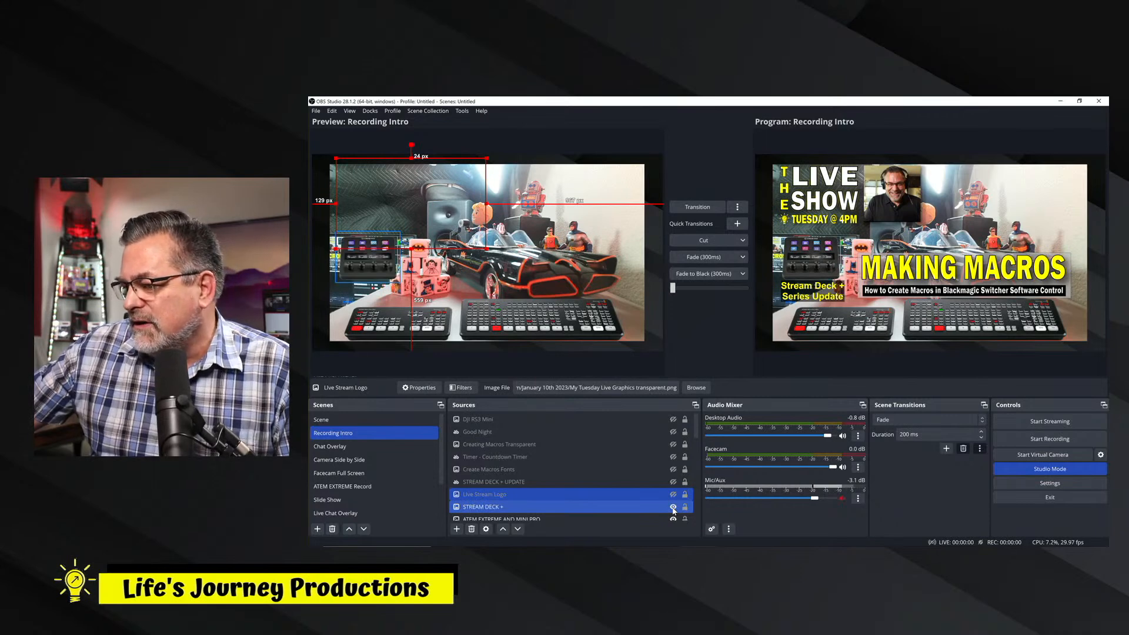
{"action": "left_click", "coordinate": [673, 508]}
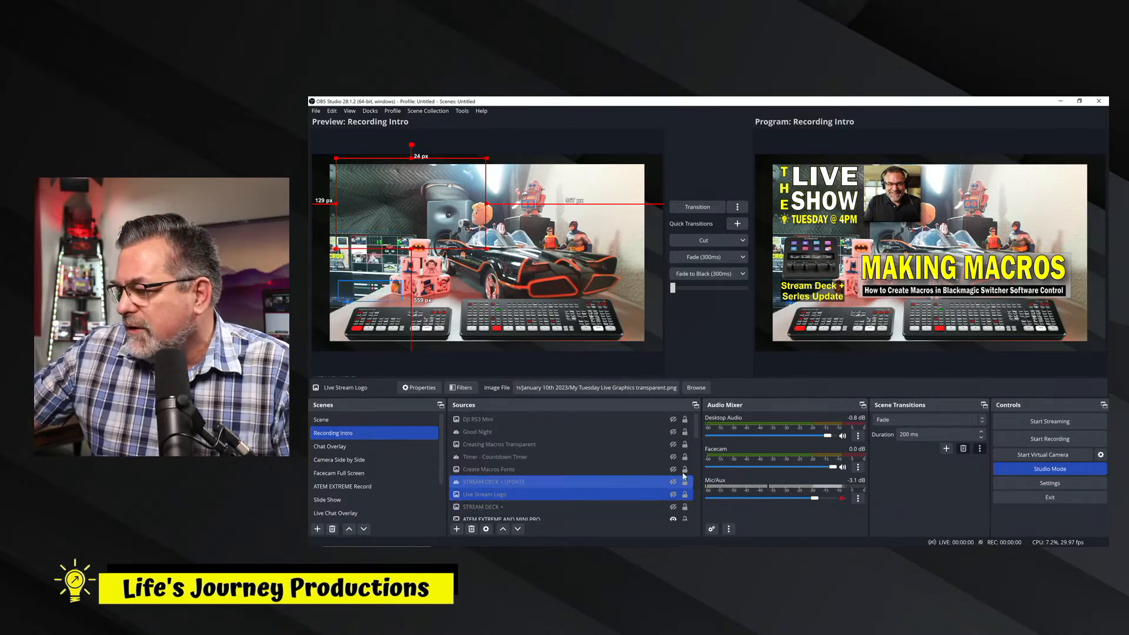
{"action": "left_click_drag", "start_coordinate": [696, 434], "coordinate": [700, 448]}
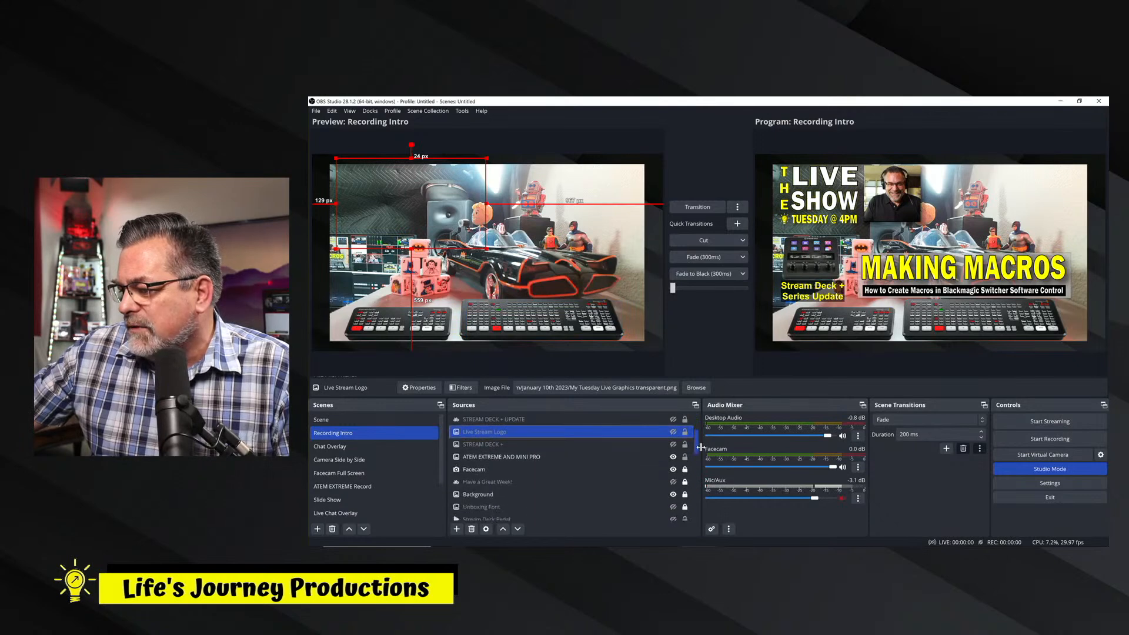
{"action": "left_click", "coordinate": [659, 457], "text": "ctrl"}
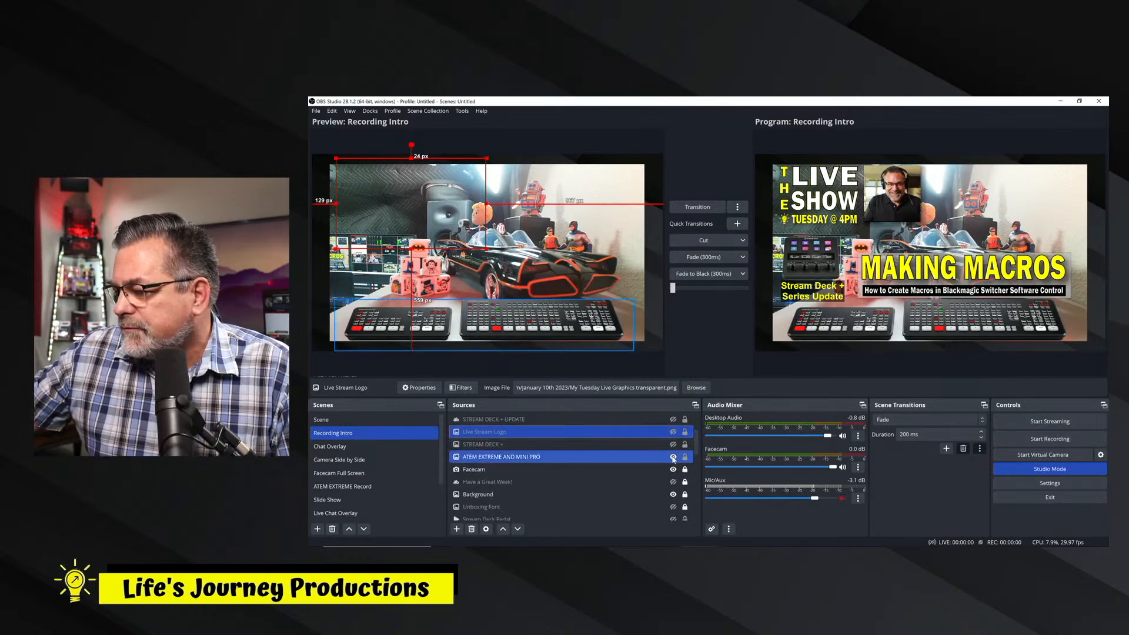
{"action": "left_click", "coordinate": [673, 457]}
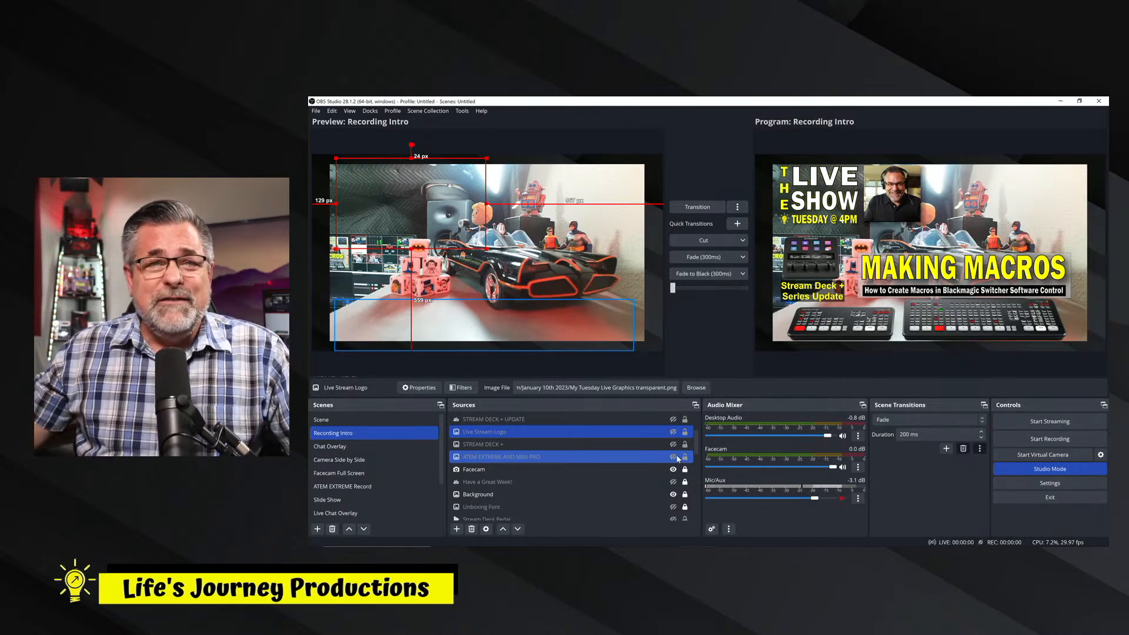
{"action": "left_click", "coordinate": [678, 458], "text": "ctrl"}
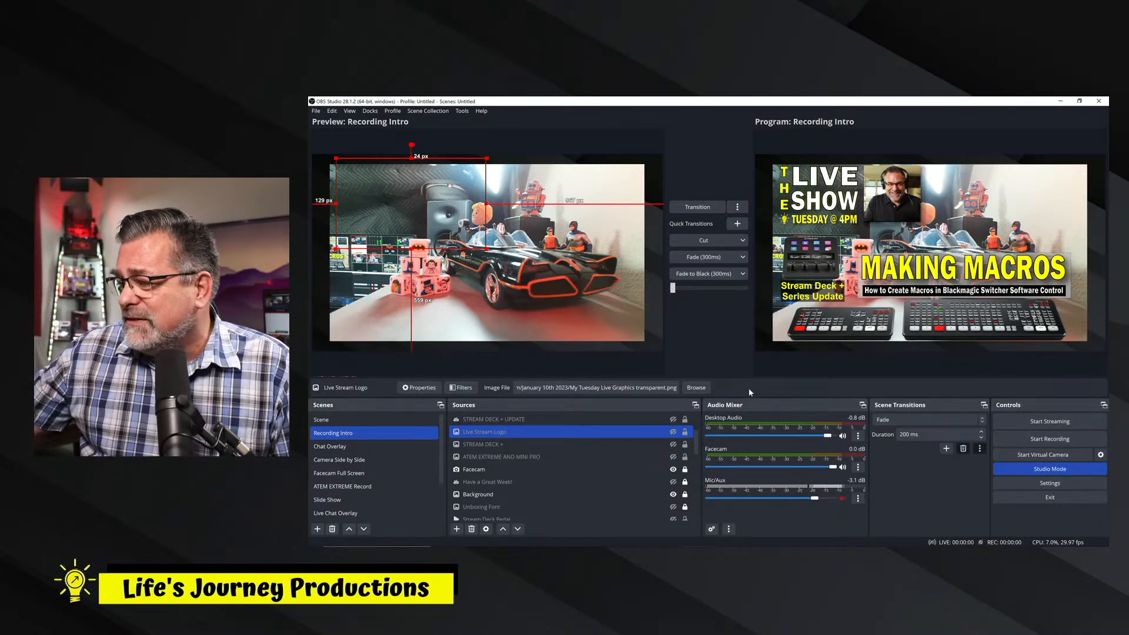
{"action": "left_click", "coordinate": [700, 209]}
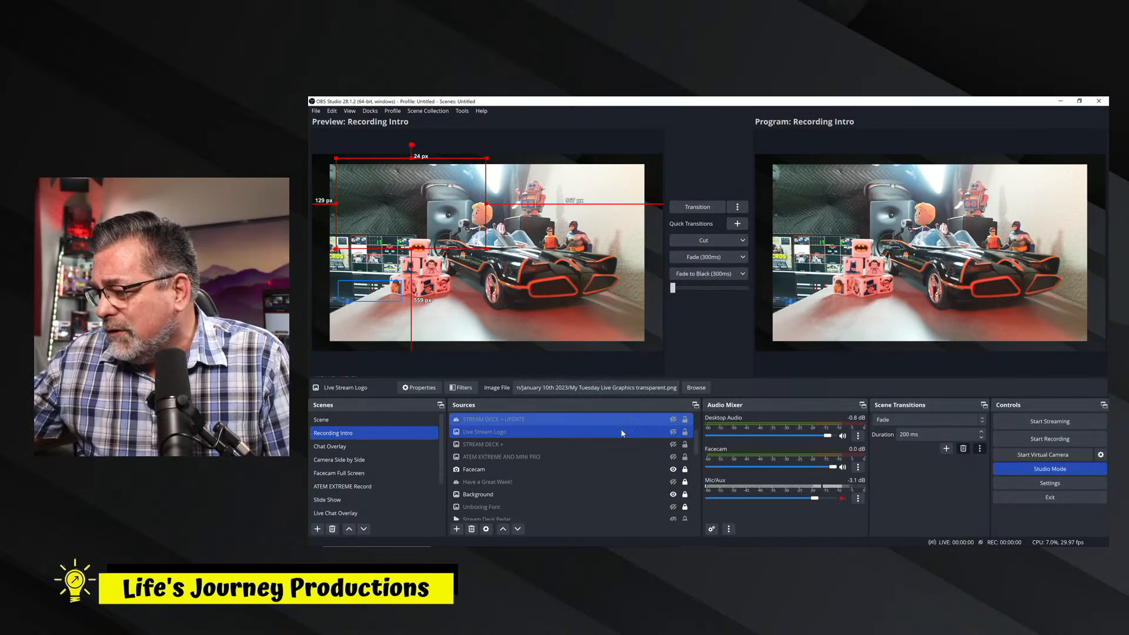
Show the Timer - Countdown Timer source and transition the preview to the program output.
{"action": "left_click", "coordinate": [667, 445], "text": "ctrl"}
{"action": "left_click", "coordinate": [666, 445], "text": "ctrl"}
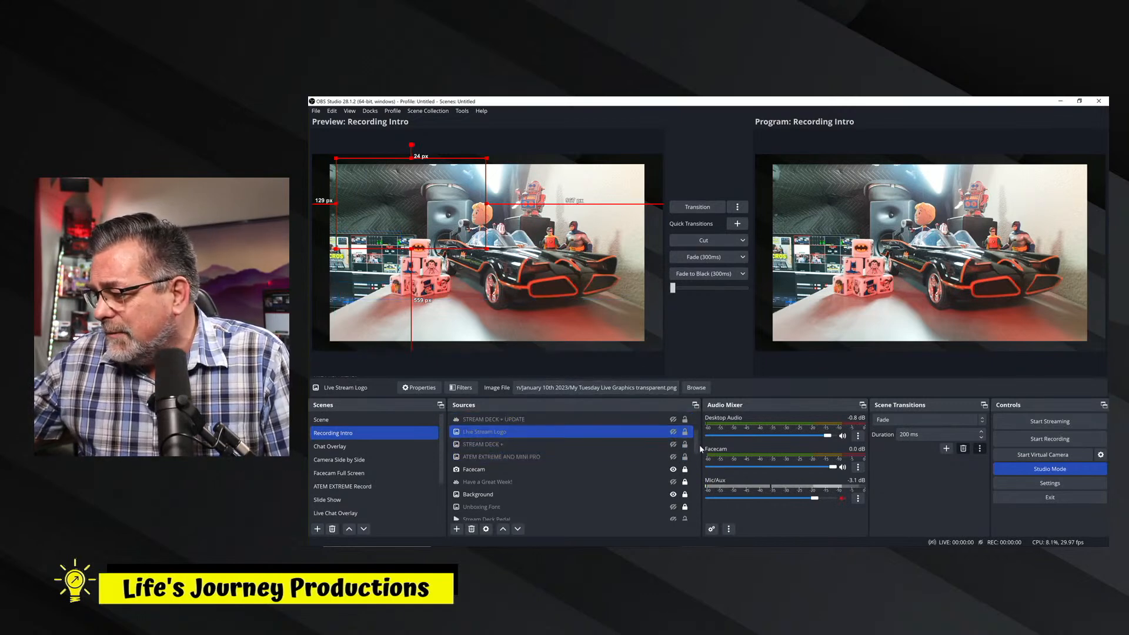
{"action": "left_click_drag", "start_coordinate": [697, 447], "coordinate": [697, 431]}
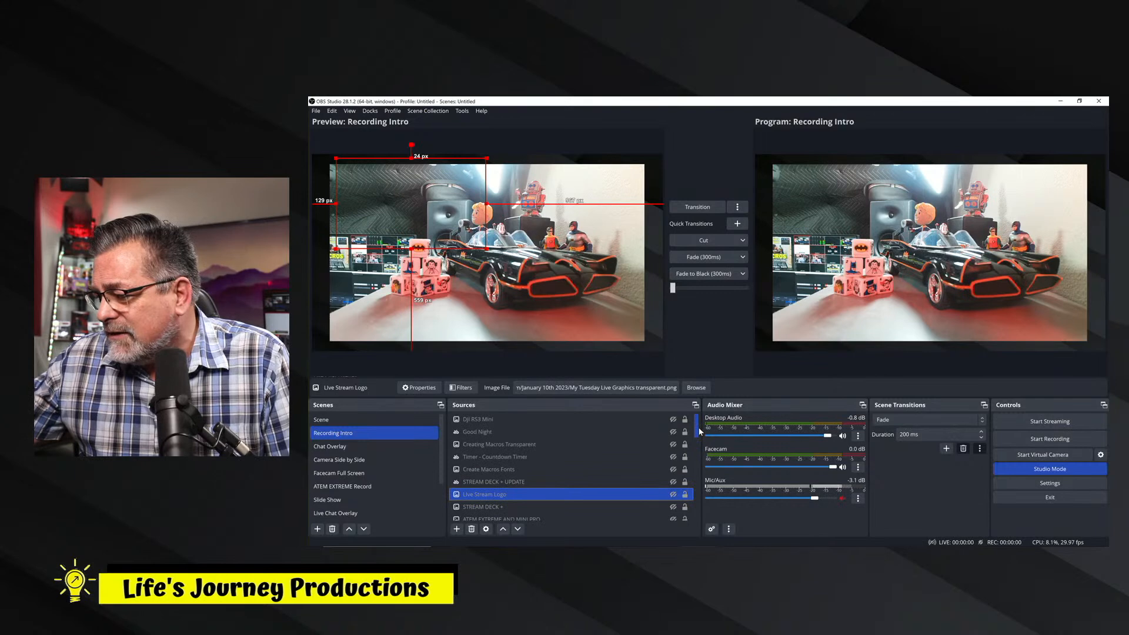
{"action": "left_click", "coordinate": [673, 456]}
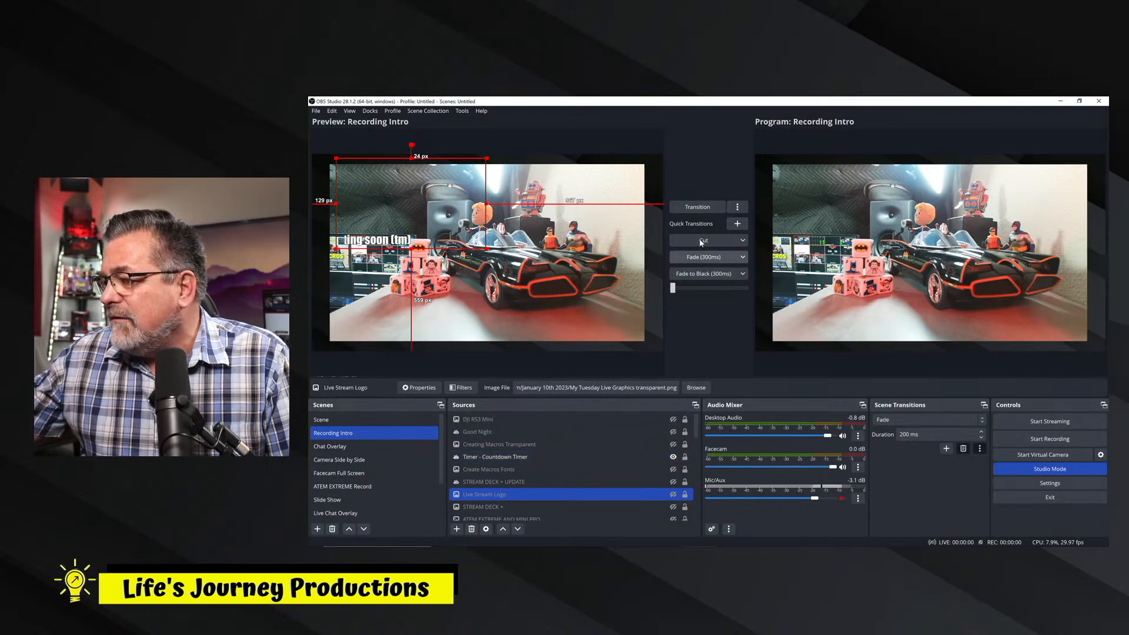
{"action": "left_click", "coordinate": [697, 207]}
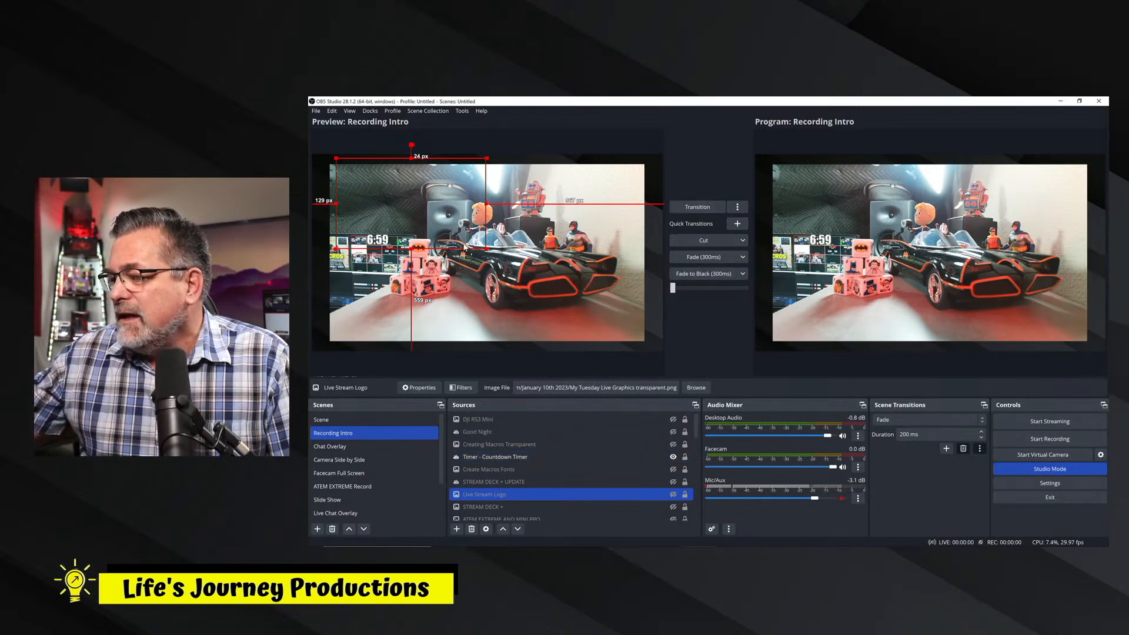
Lock the DJI RS3 Mini, Good Night, Creating Macros Transparent, STREAM DECK + UPDATE and Live Stream Logo sources.
{"action": "left_click", "coordinate": [386, 246]}
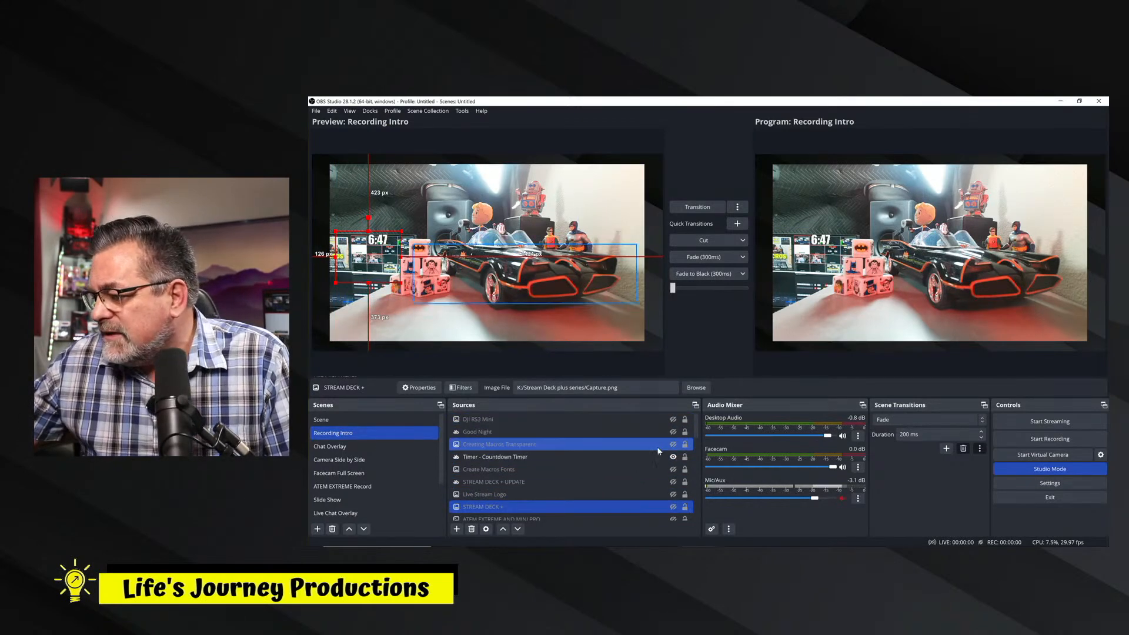
{"action": "left_click", "coordinate": [684, 419]}
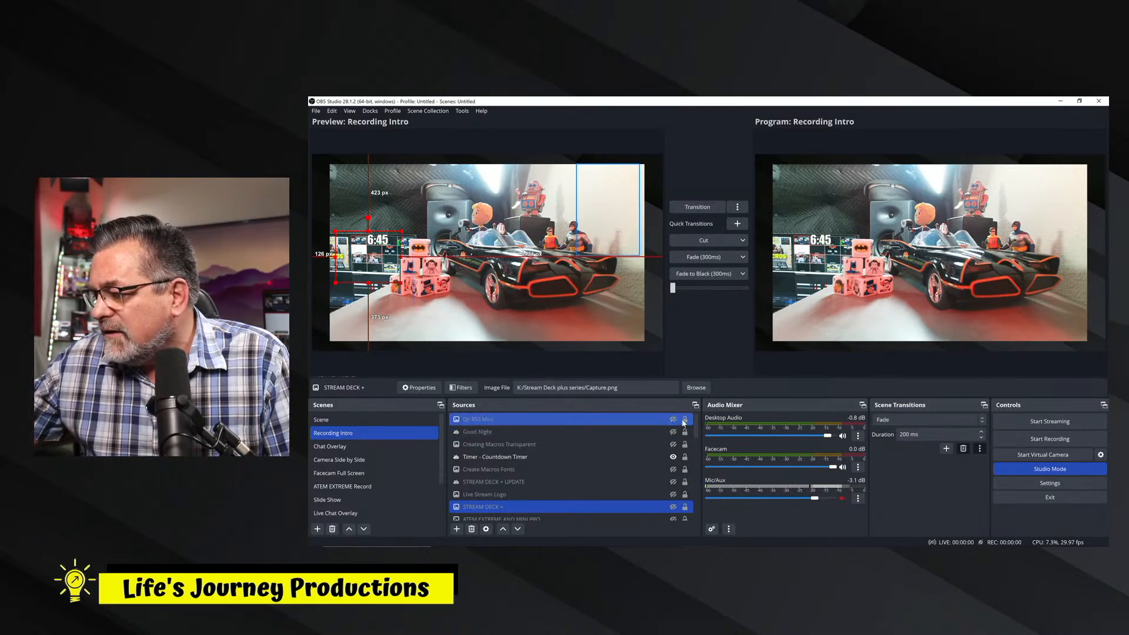
{"action": "left_click", "coordinate": [684, 432]}
{"action": "left_click", "coordinate": [685, 445]}
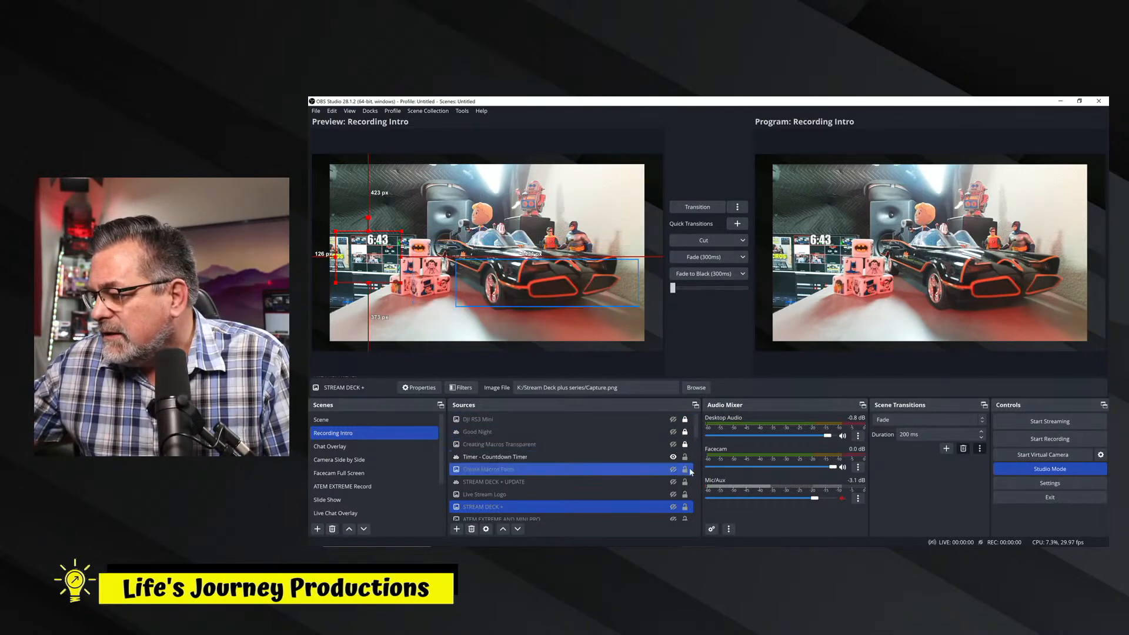
{"action": "left_click", "coordinate": [659, 469]}
{"action": "left_click", "coordinate": [685, 482]}
{"action": "left_click", "coordinate": [684, 494]}
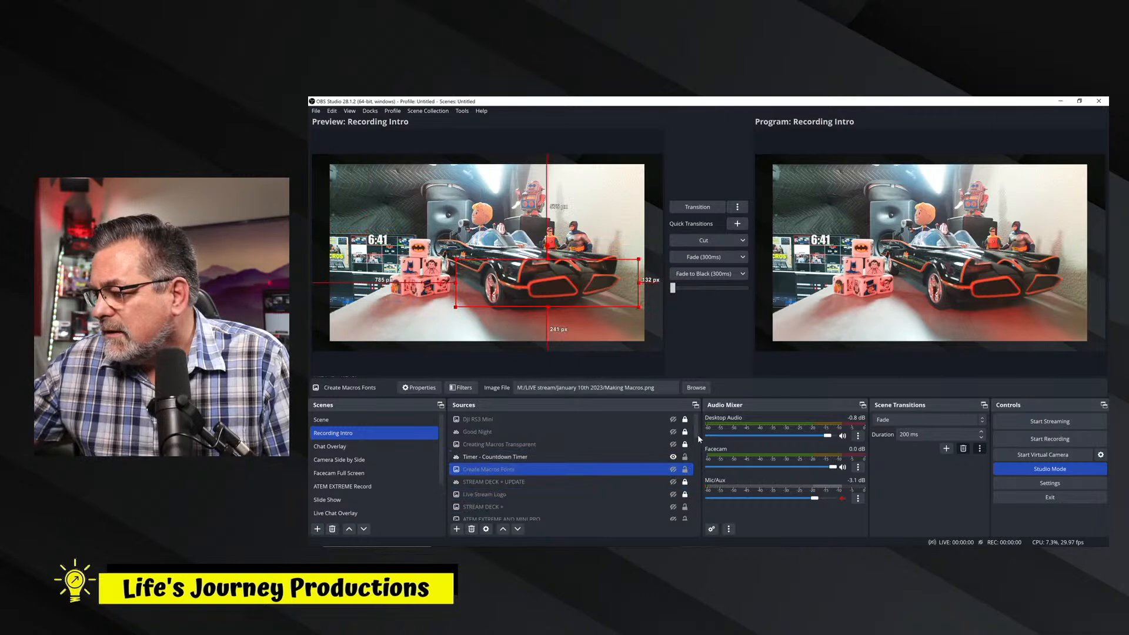
Lock the STREAM DECK +, ATEM EXTREME AND MINI PRO and Create Macros Fonts sources, leaving the countdown timer unlocked.
{"action": "scroll", "coordinate": [697, 438], "scroll_direction": "down", "scroll_amount": 1}
{"action": "left_click", "coordinate": [685, 482]}
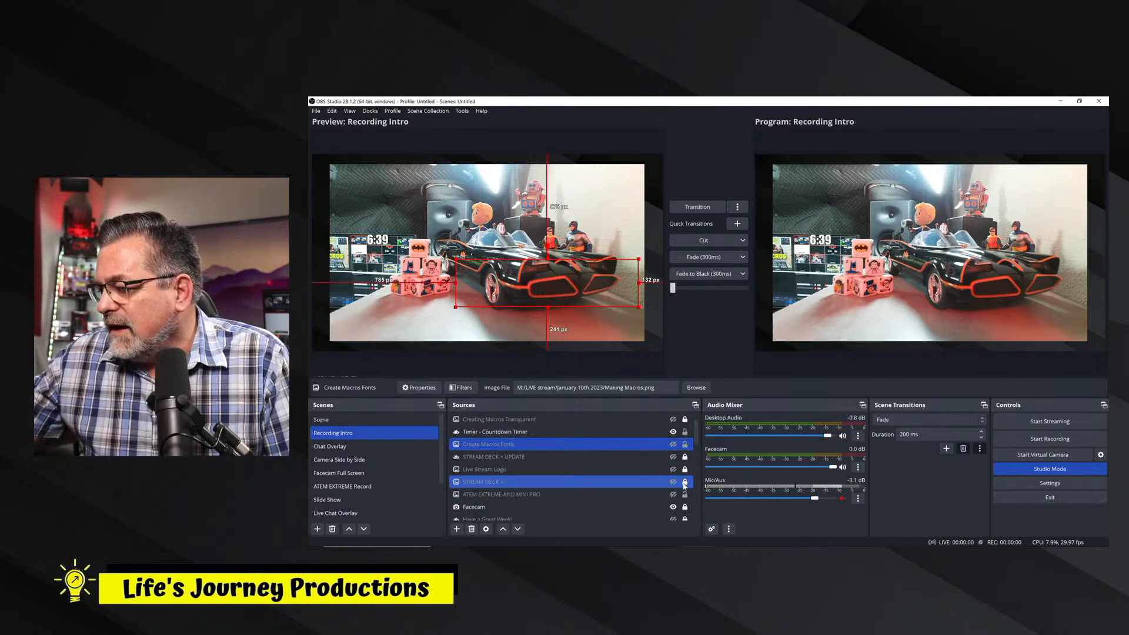
{"action": "left_click", "coordinate": [684, 494]}
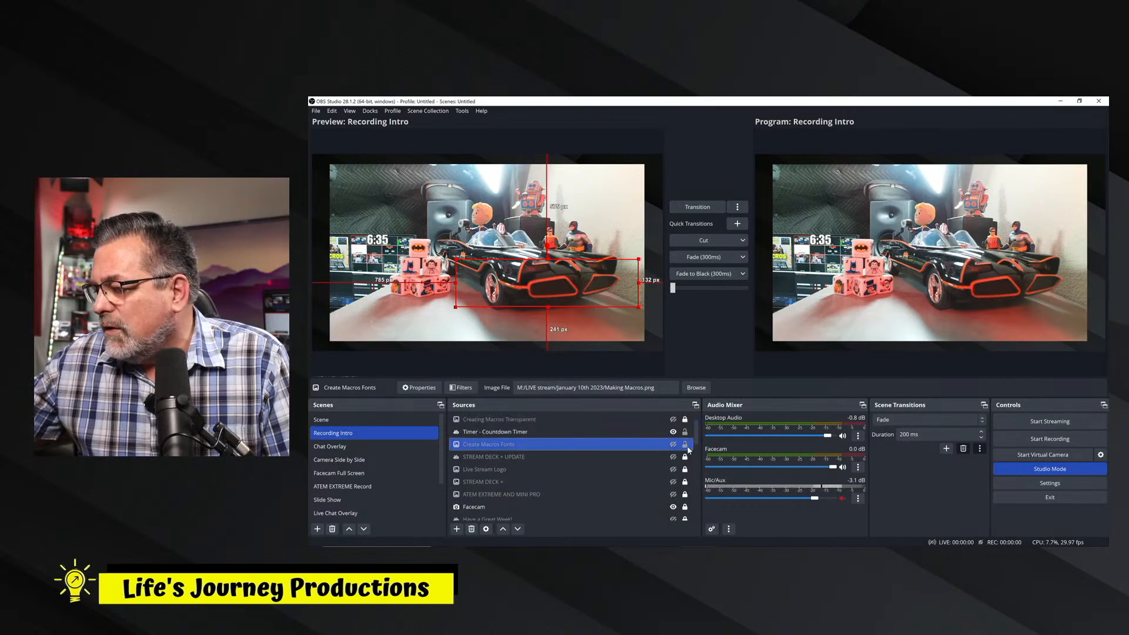
{"action": "scroll", "coordinate": [695, 453], "scroll_direction": "down", "scroll_amount": 3}
{"action": "left_click_drag", "start_coordinate": [699, 466], "coordinate": [708, 426]}
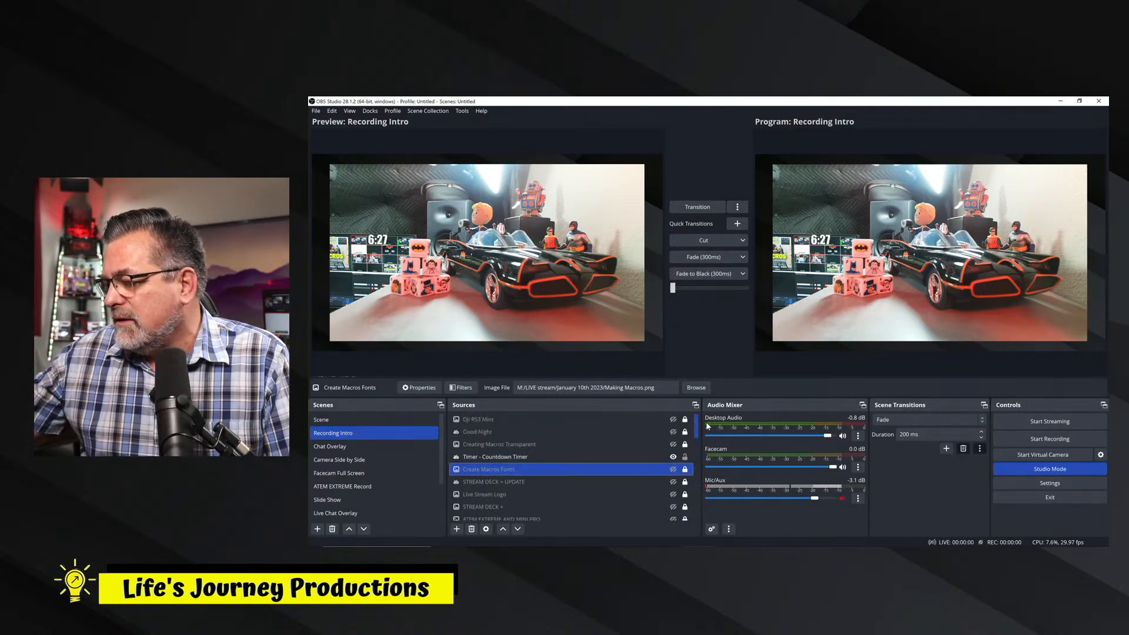
Move the Timer - Countdown Timer source onto the right half of the black car and transition the preview to the program output.
{"action": "left_click", "coordinate": [567, 457], "text": "ctrl"}
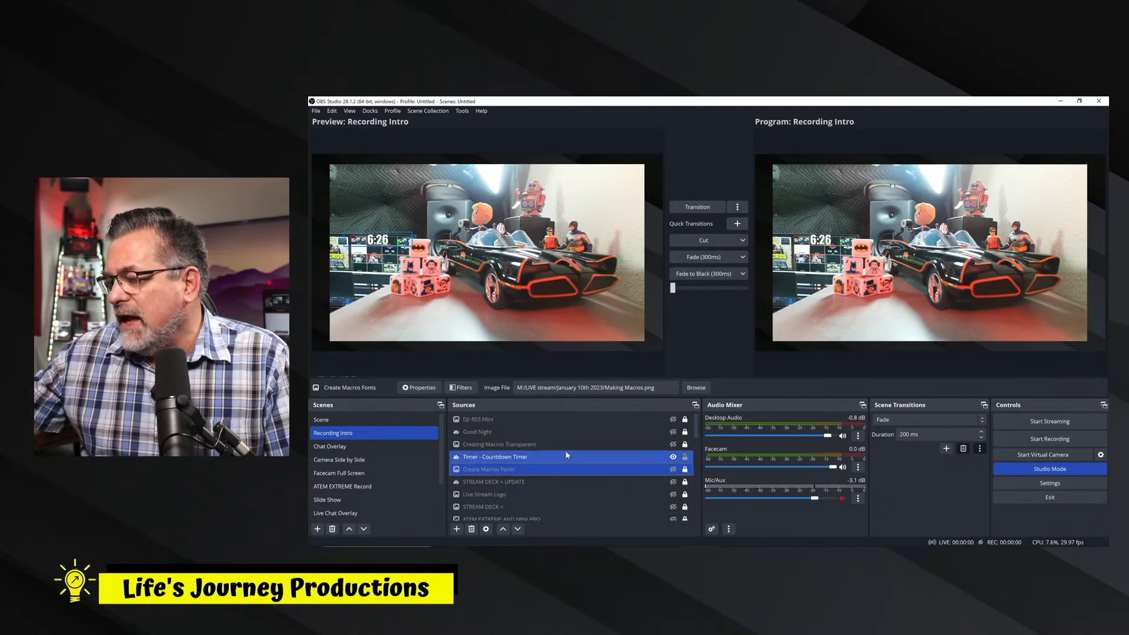
{"action": "left_click", "coordinate": [501, 458]}
{"action": "left_click_drag", "start_coordinate": [400, 232], "coordinate": [549, 245]}
{"action": "left_click_drag", "start_coordinate": [473, 263], "coordinate": [562, 269]}
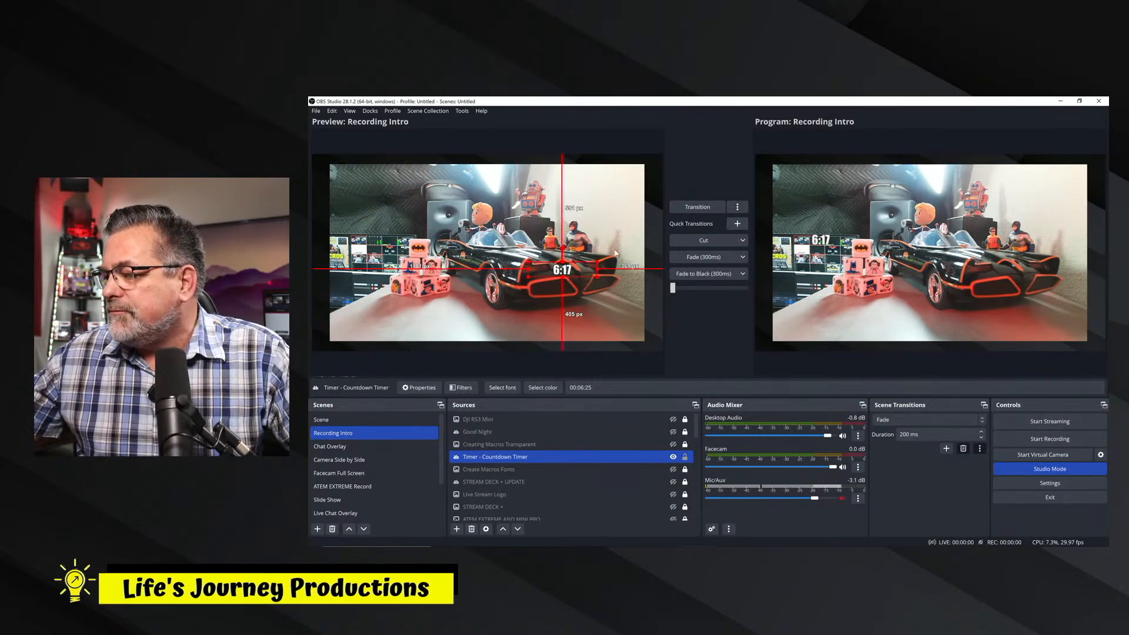
{"action": "left_click", "coordinate": [682, 212]}
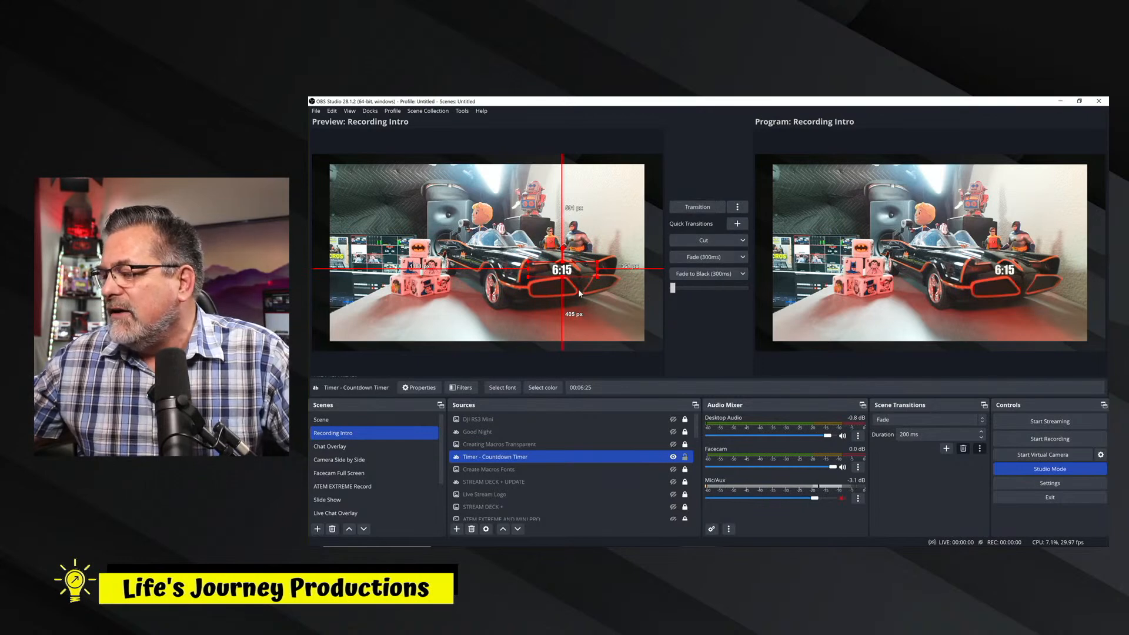
Move the countdown timer below the black car, enlarge it, and cut the preview to the program output.
{"action": "left_click_drag", "start_coordinate": [565, 272], "coordinate": [559, 317]}
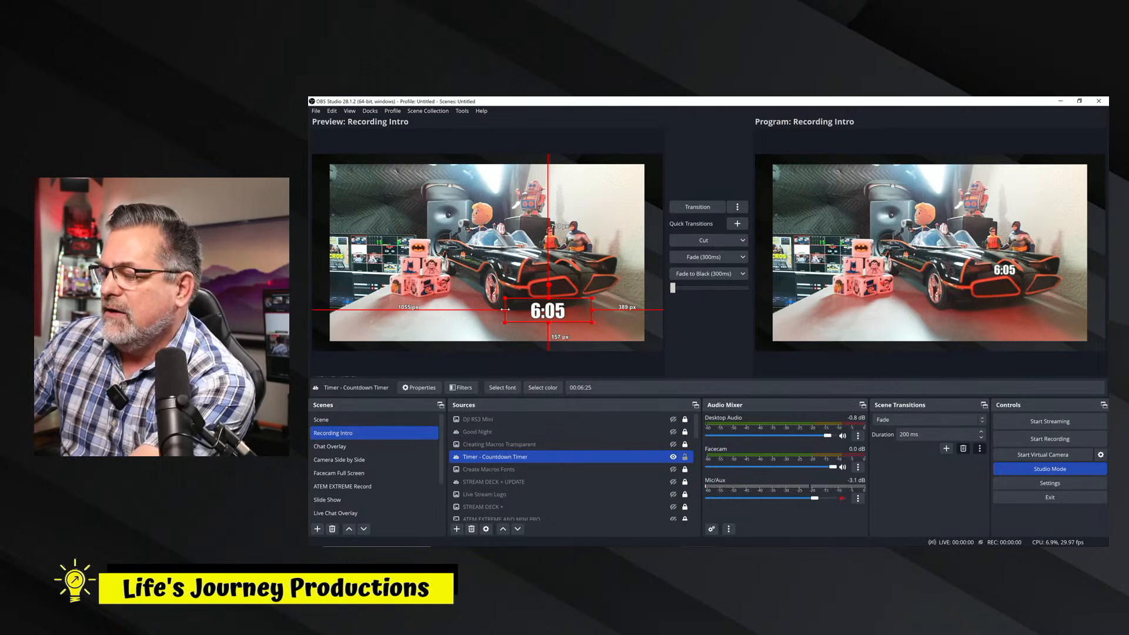
{"action": "mouse_move", "coordinate": [505, 310]}
{"action": "left_mouse_down"}
{"action": "mouse_move", "coordinate": [479, 314]}
{"action": "mouse_move", "coordinate": [505, 311]}
{"action": "left_mouse_up"}
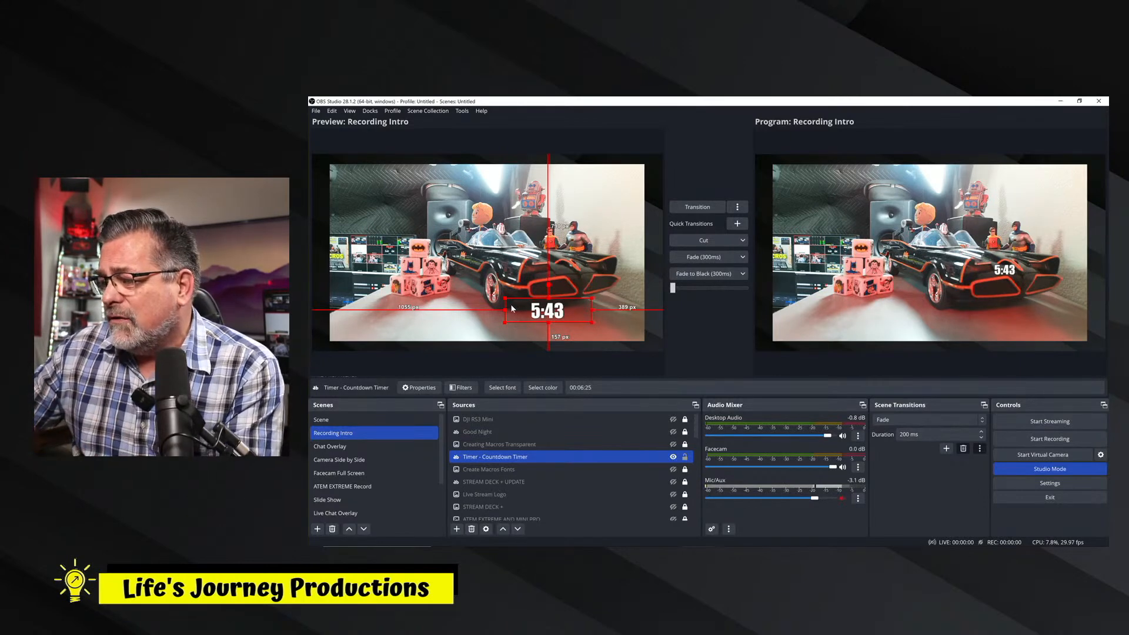
{"action": "left_click_drag", "start_coordinate": [505, 298], "coordinate": [497, 300]}
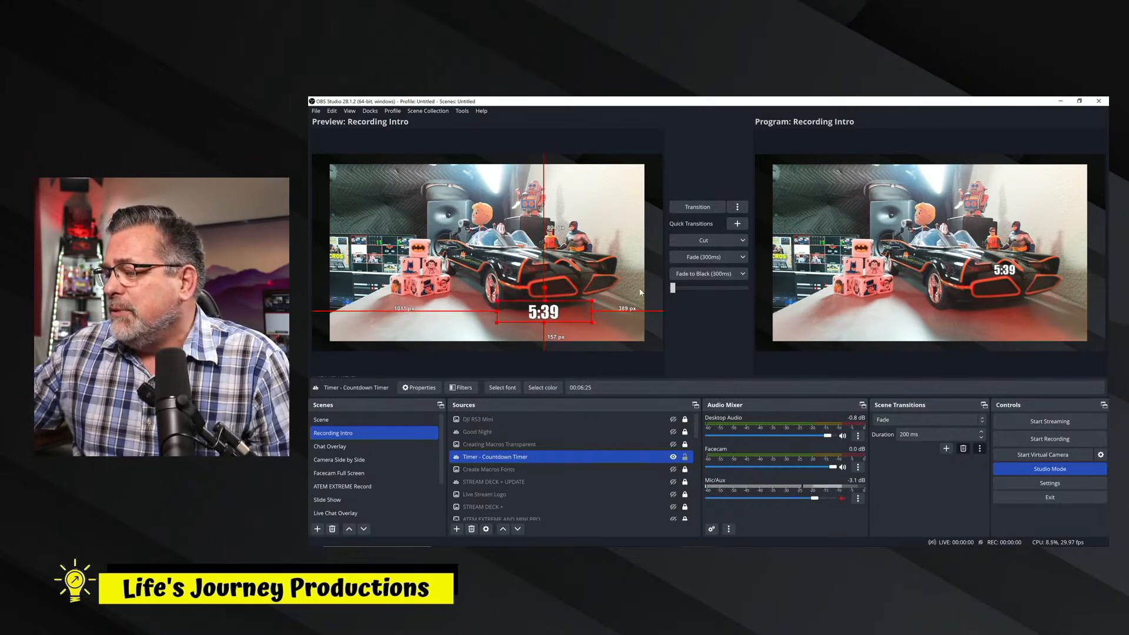
{"action": "left_click", "coordinate": [695, 239]}
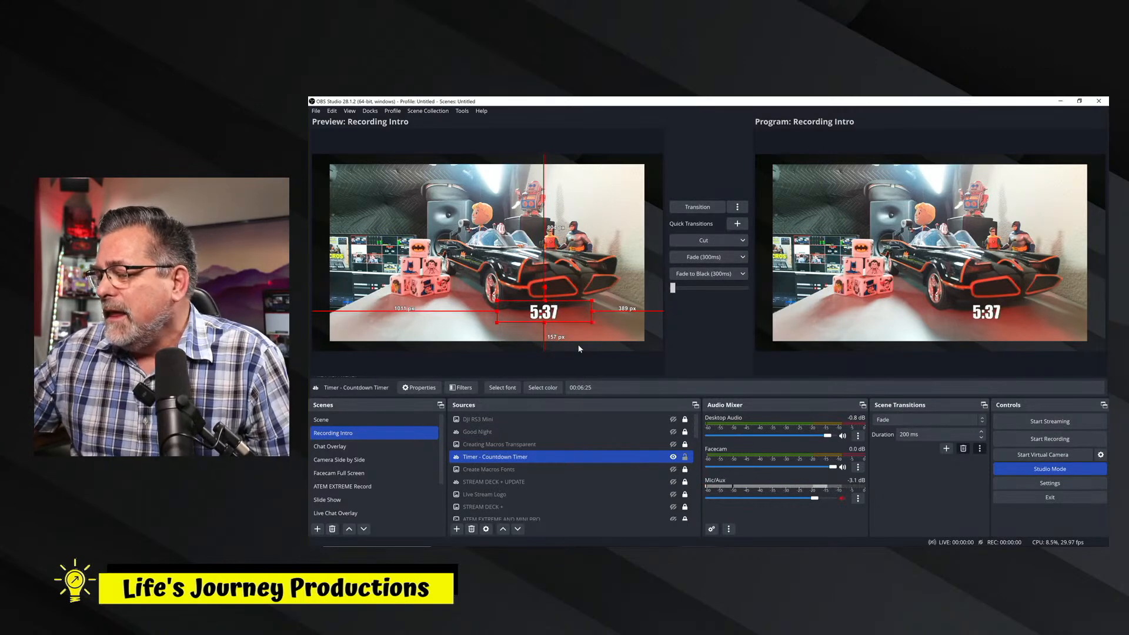
Hide the Timer - Countdown Timer source in the preview.
{"action": "left_click", "coordinate": [673, 457]}
{"action": "left_click", "coordinate": [670, 435], "text": "ctrl"}
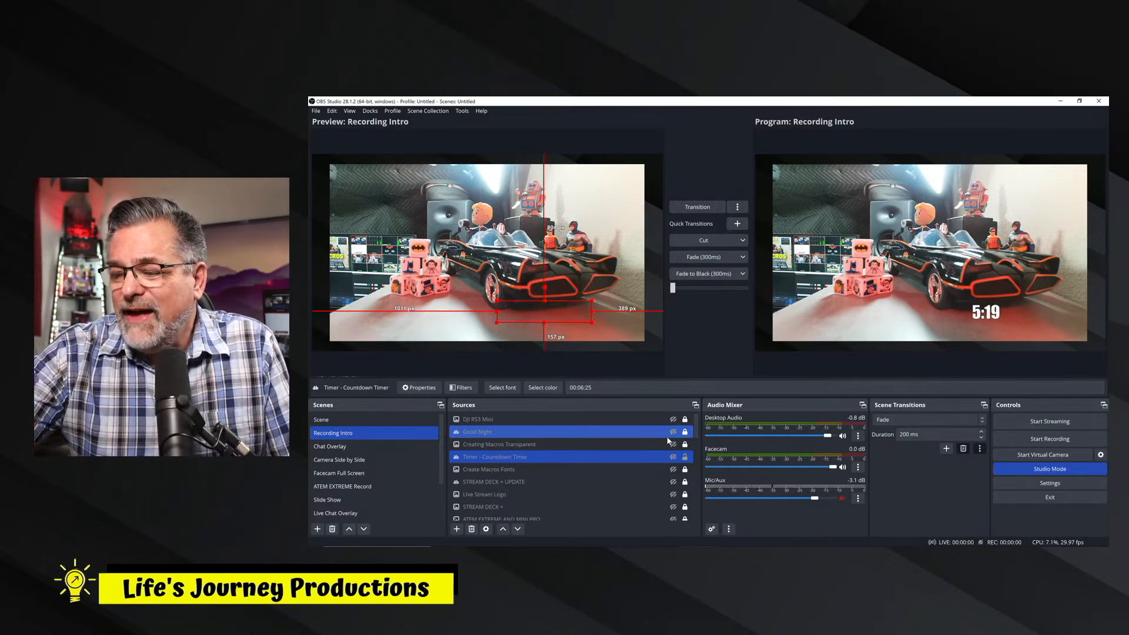
{"action": "left_click", "coordinate": [649, 453]}
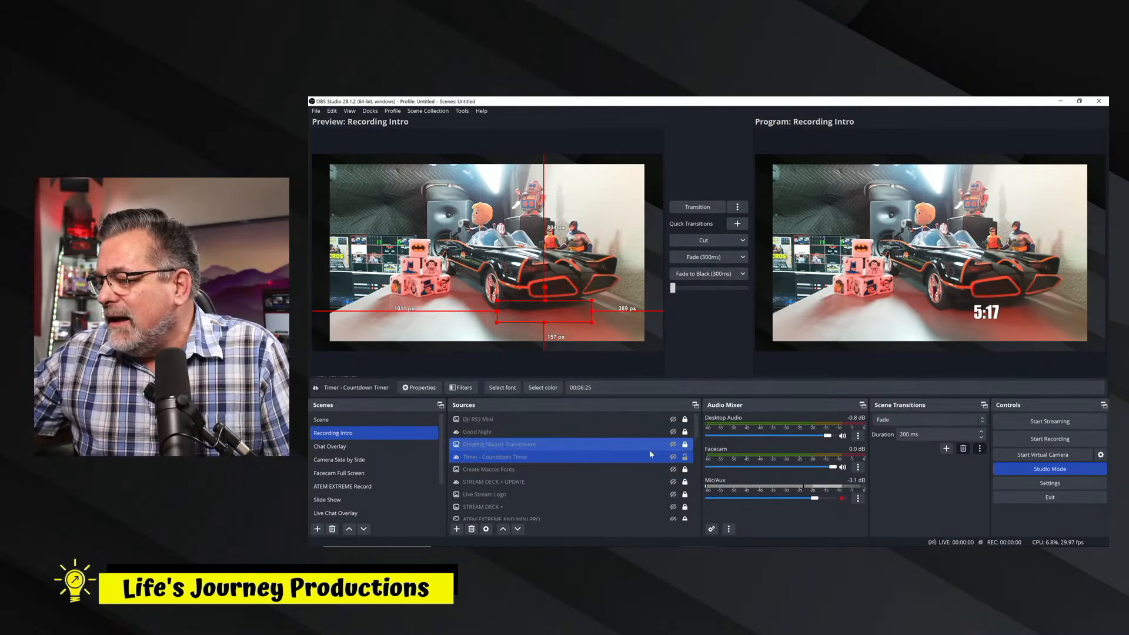
Inspect the countdown timer's text properties without changing them, and transition the preview without the timer to the program output.
{"action": "double_click", "coordinate": [535, 459]}
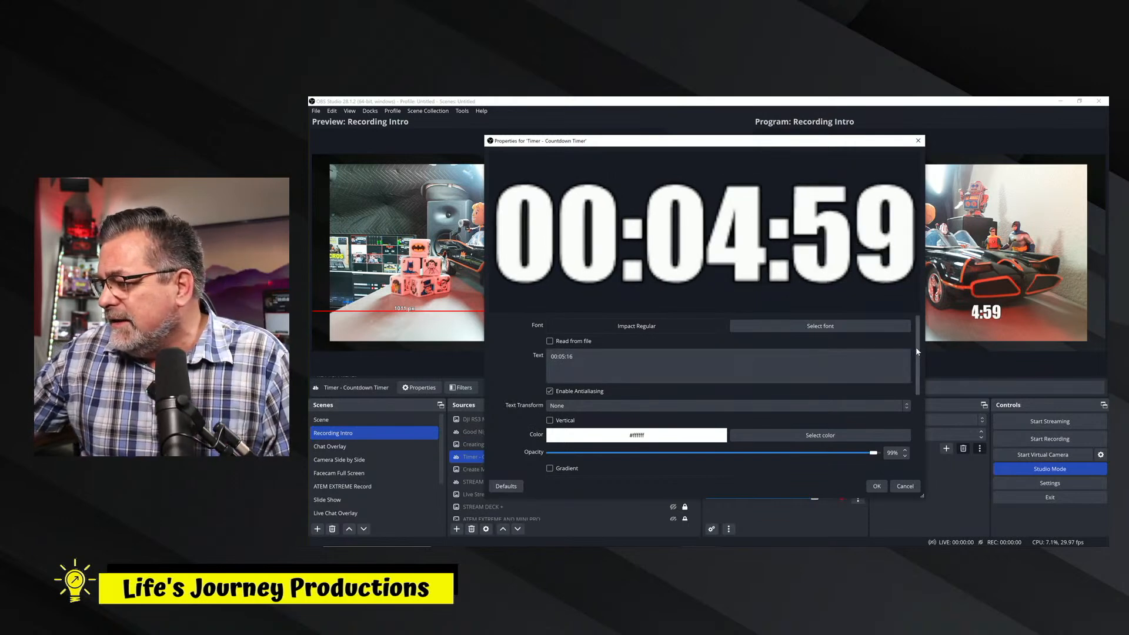
{"action": "left_click_drag", "start_coordinate": [916, 347], "coordinate": [942, 314]}
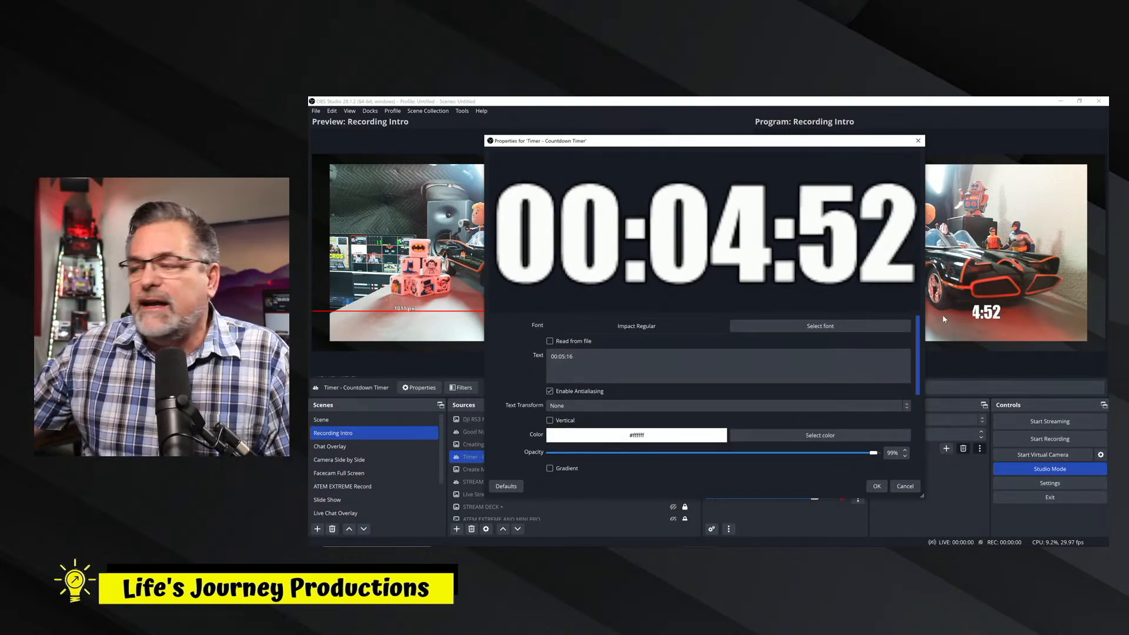
{"action": "left_click", "coordinate": [895, 487]}
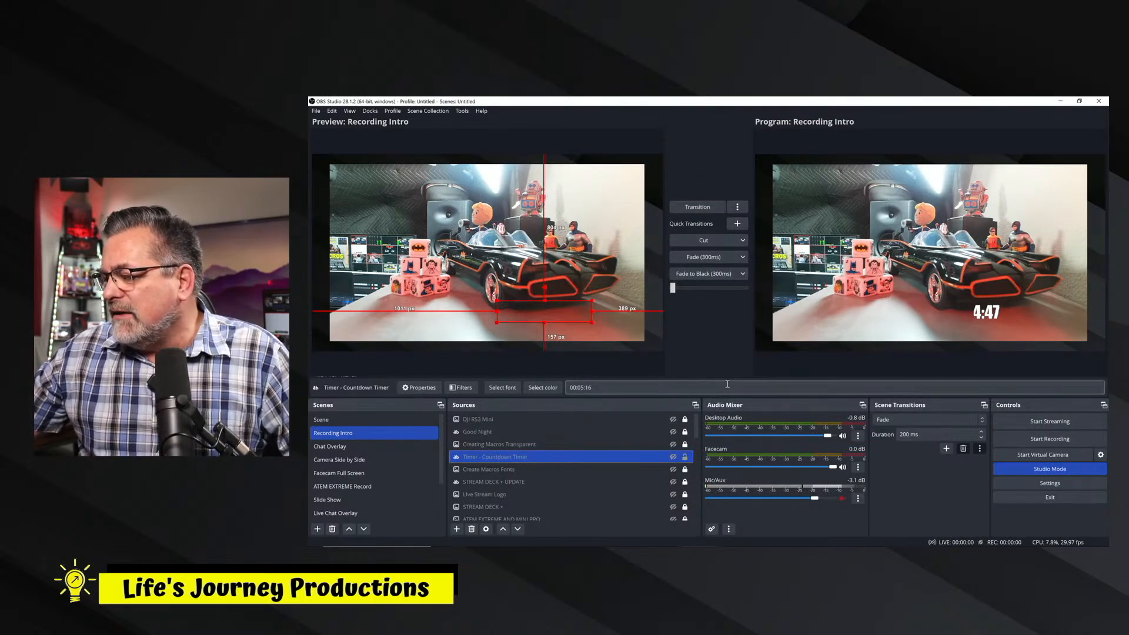
{"action": "left_click", "coordinate": [699, 208]}
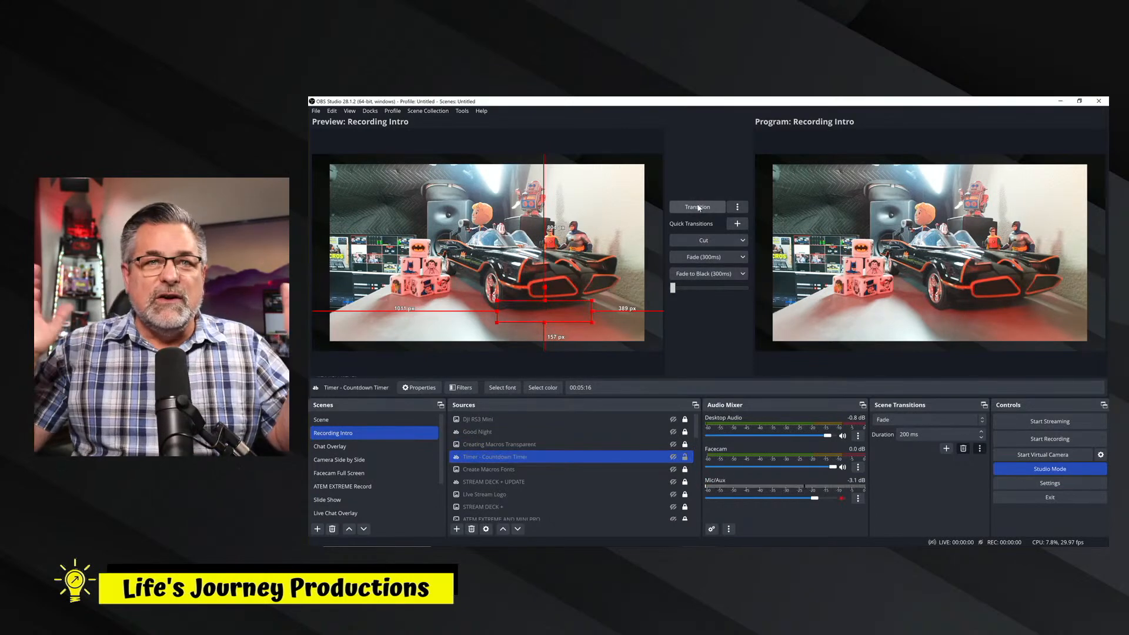
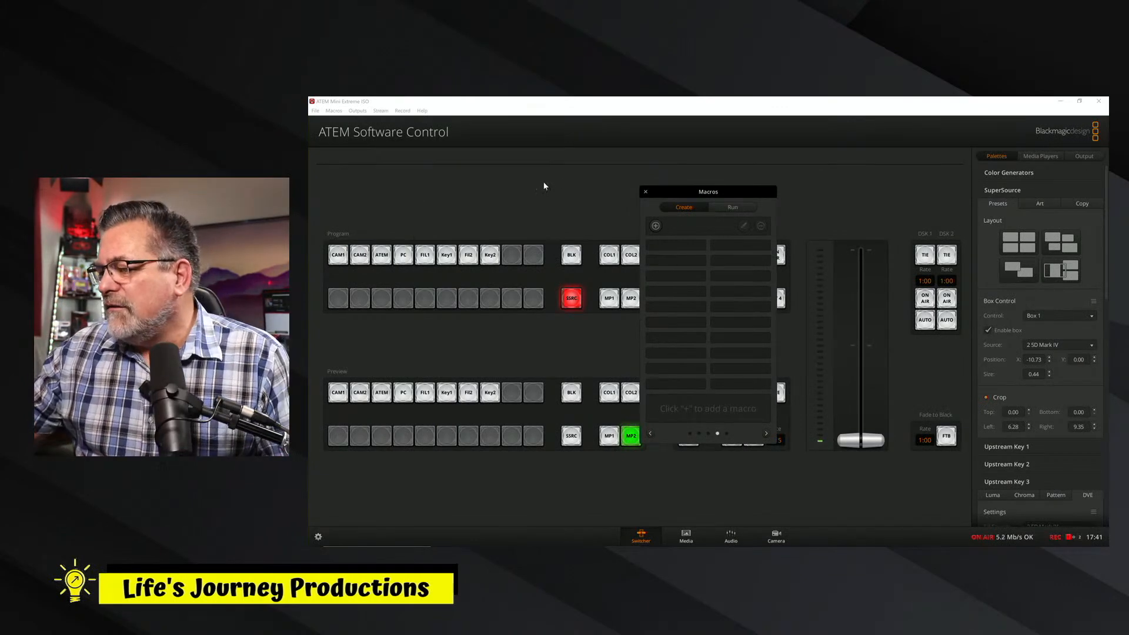
Reopen the Macros window and move it clear of the program and preview buses.
{"action": "left_click", "coordinate": [645, 192]}
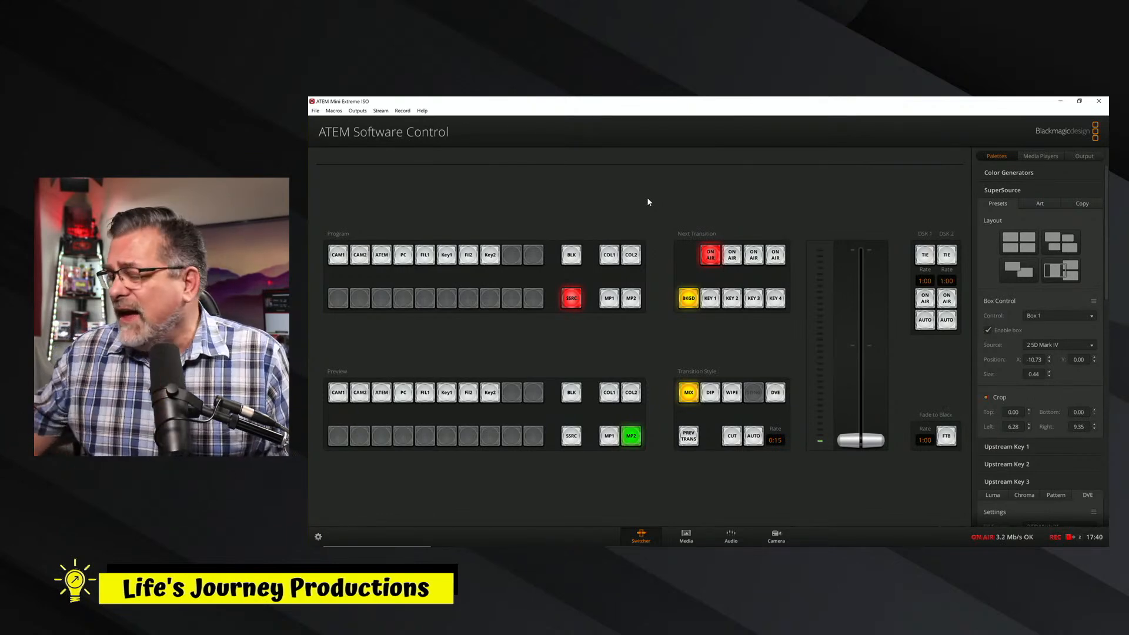
{"action": "left_click", "coordinate": [334, 110]}
{"action": "left_click", "coordinate": [347, 121]}
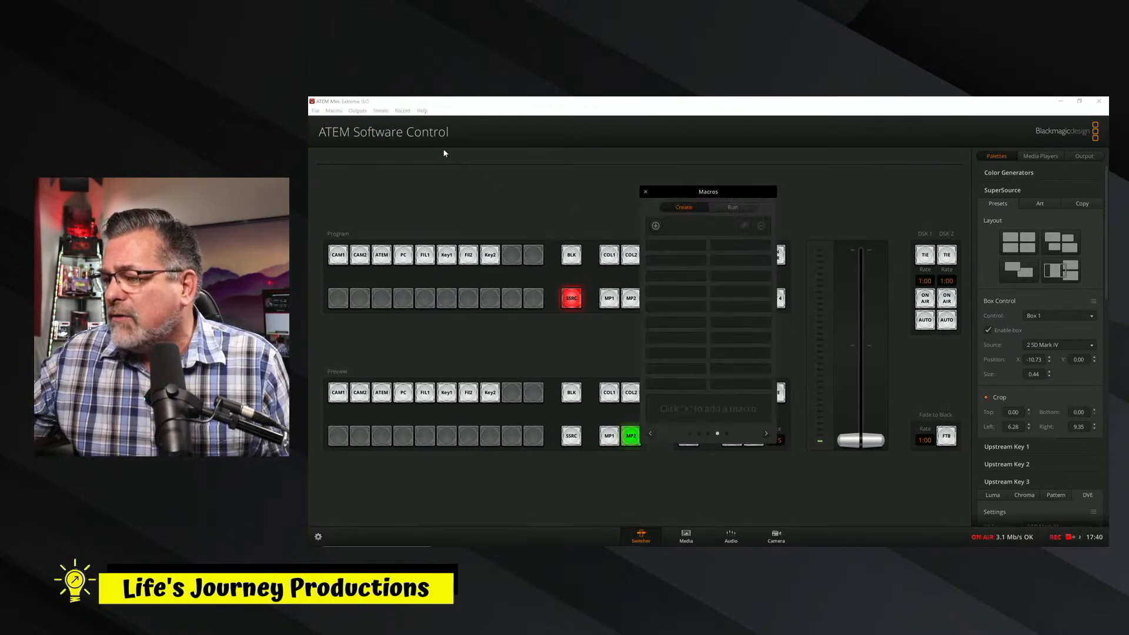
{"action": "left_click_drag", "start_coordinate": [684, 197], "coordinate": [771, 181]}
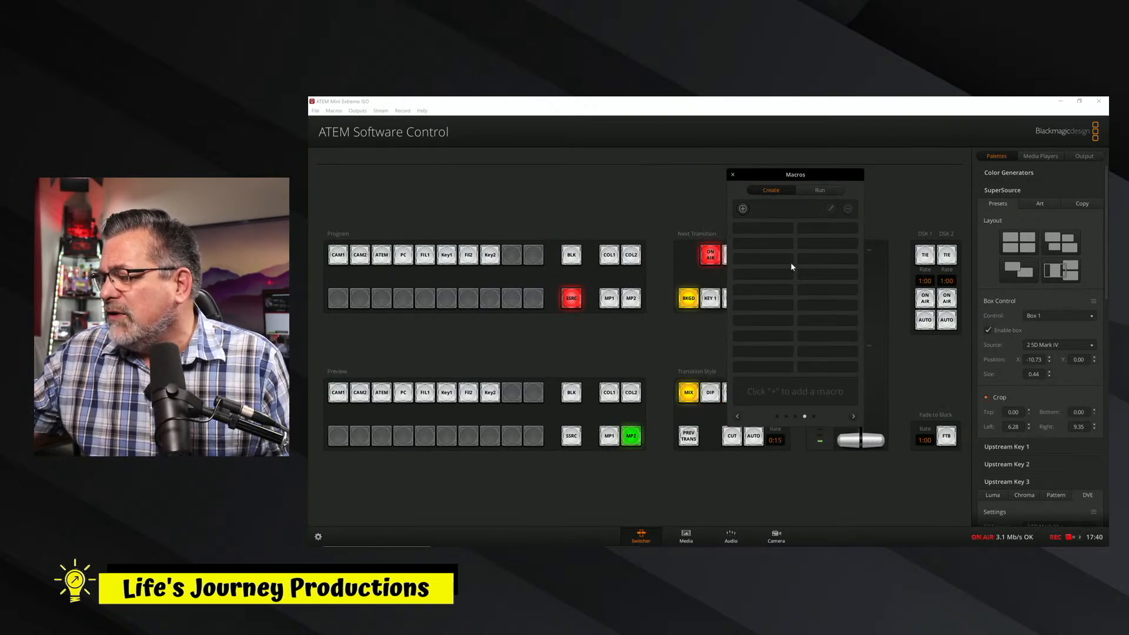
Browse the saved macro pages from the first page forward to an empty one, moving the Macros window over the source buttons.
{"action": "left_click", "coordinate": [738, 416]}
{"action": "left_click", "coordinate": [738, 417]}
{"action": "left_click", "coordinate": [738, 417]}
{"action": "left_click", "coordinate": [738, 416]}
{"action": "left_click", "coordinate": [738, 416]}
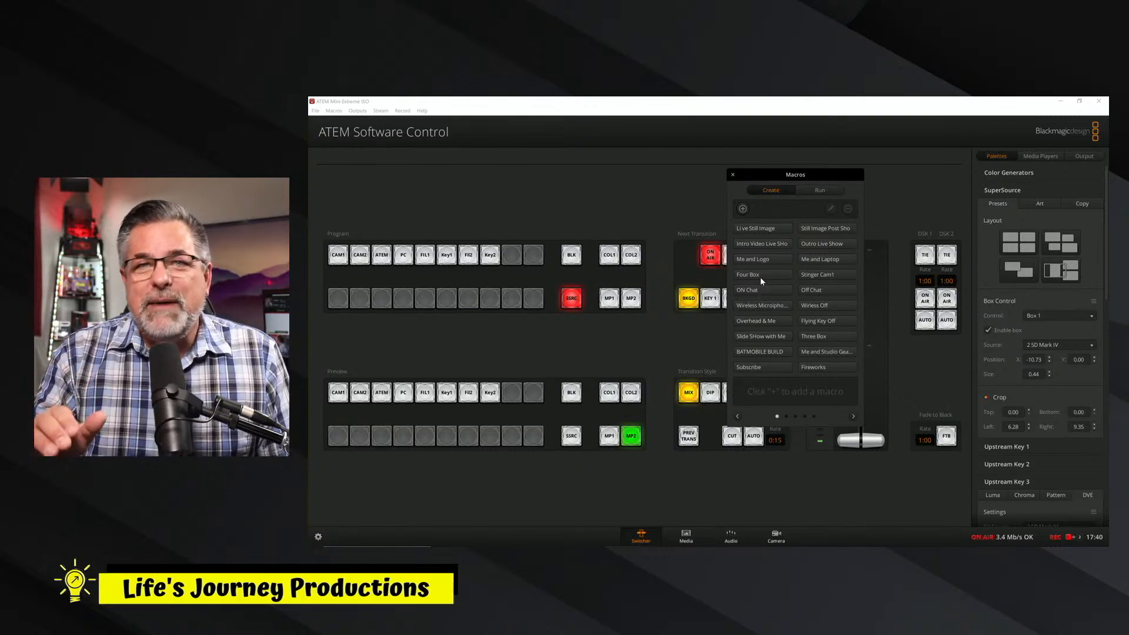
{"action": "left_click_drag", "start_coordinate": [786, 176], "coordinate": [467, 148]}
{"action": "left_click", "coordinate": [534, 388]}
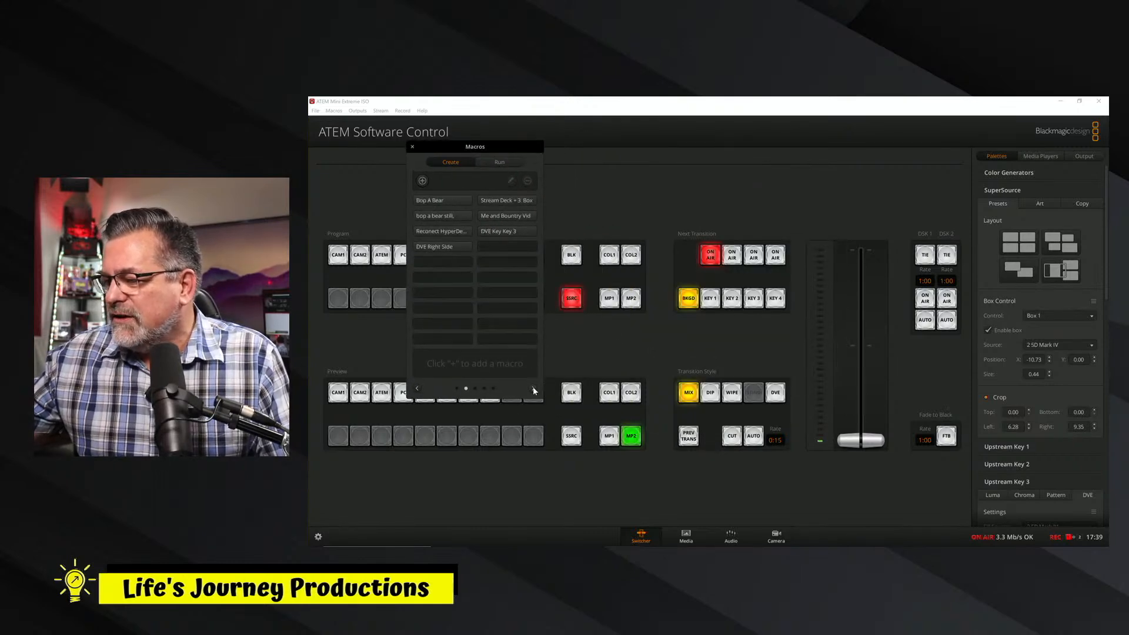
{"action": "left_click", "coordinate": [533, 390]}
{"action": "left_click", "coordinate": [533, 389]}
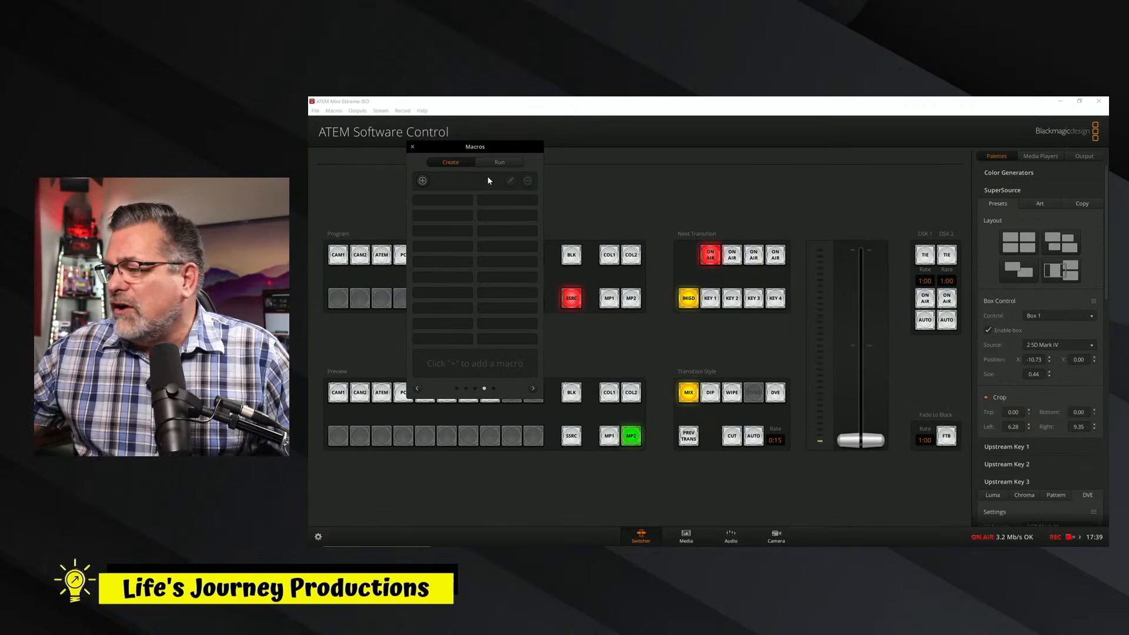
Switch the Macros window to run mode and select the Me and Laptop macro on the first page.
{"action": "left_click_drag", "start_coordinate": [471, 148], "coordinate": [489, 149]}
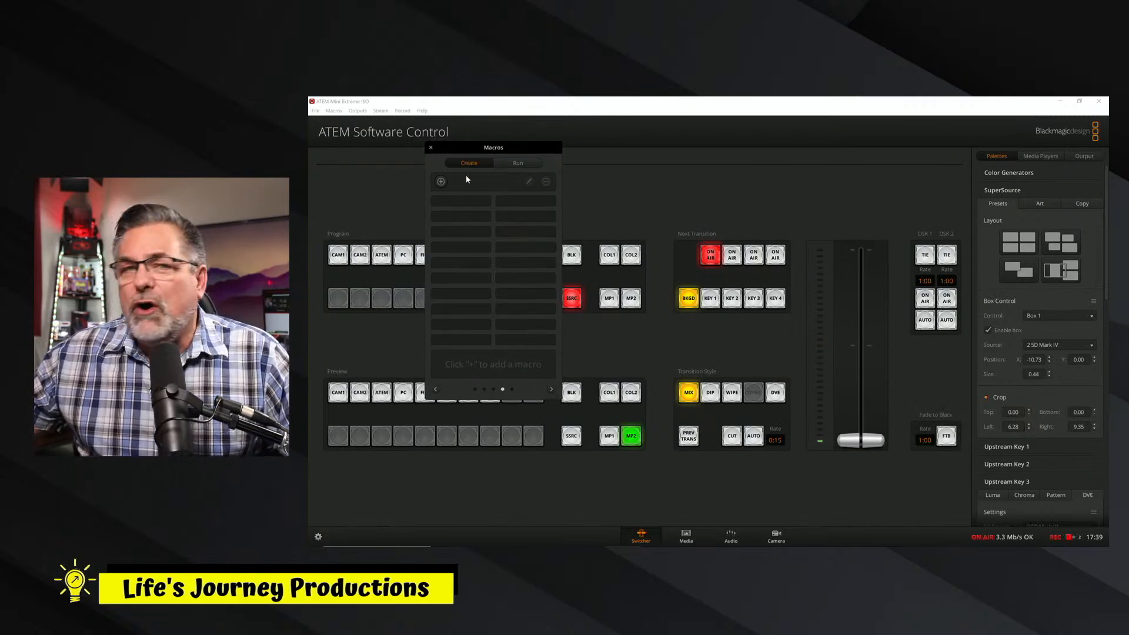
{"action": "left_click", "coordinate": [515, 166]}
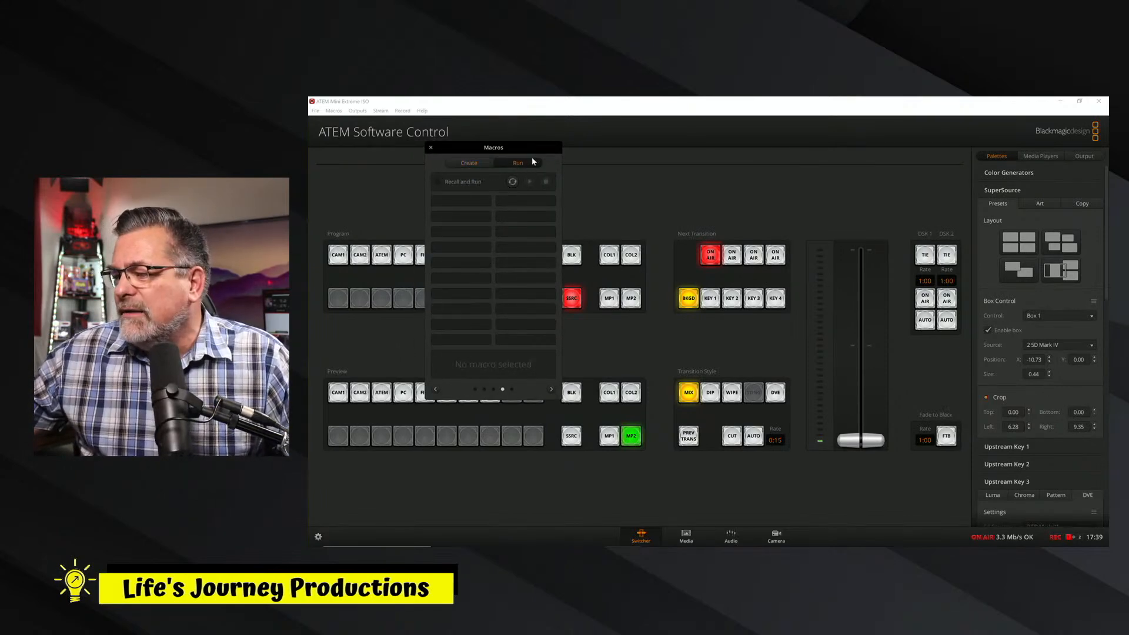
{"action": "left_click", "coordinate": [436, 391]}
{"action": "left_click", "coordinate": [436, 391]}
{"action": "left_click", "coordinate": [436, 391]}
{"action": "left_click", "coordinate": [437, 391]}
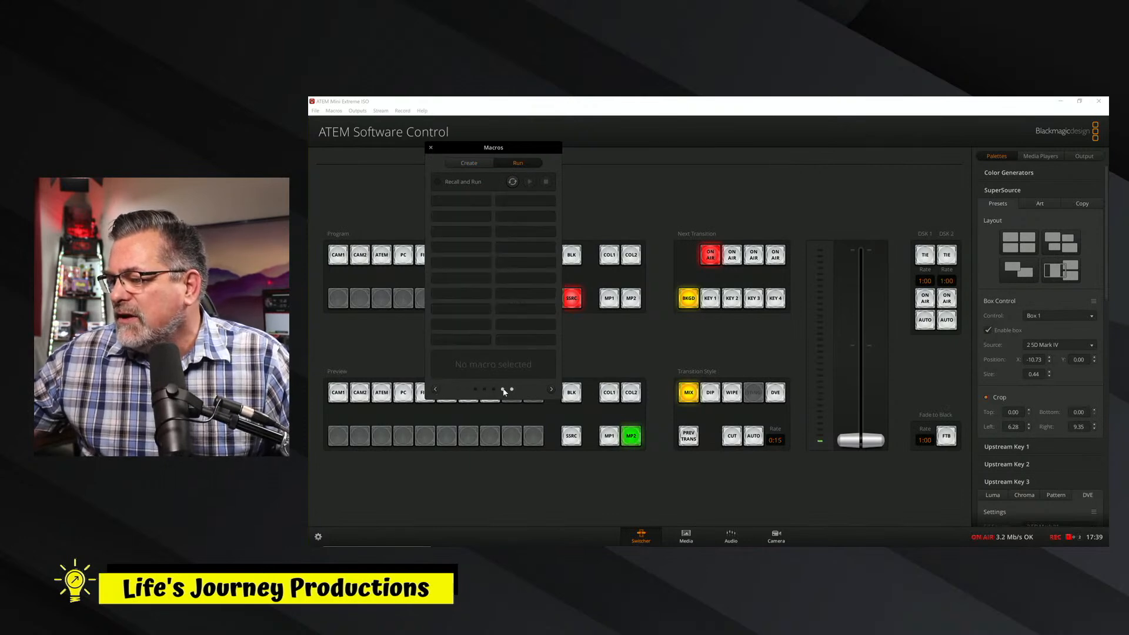
{"action": "left_click", "coordinate": [549, 390]}
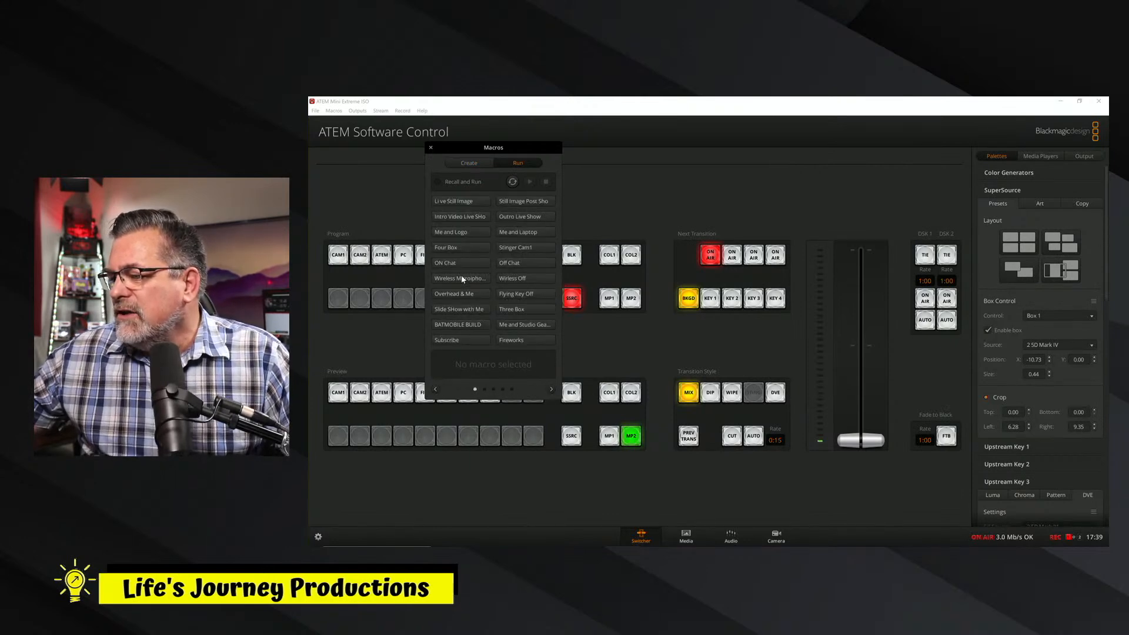
{"action": "left_click", "coordinate": [452, 203]}
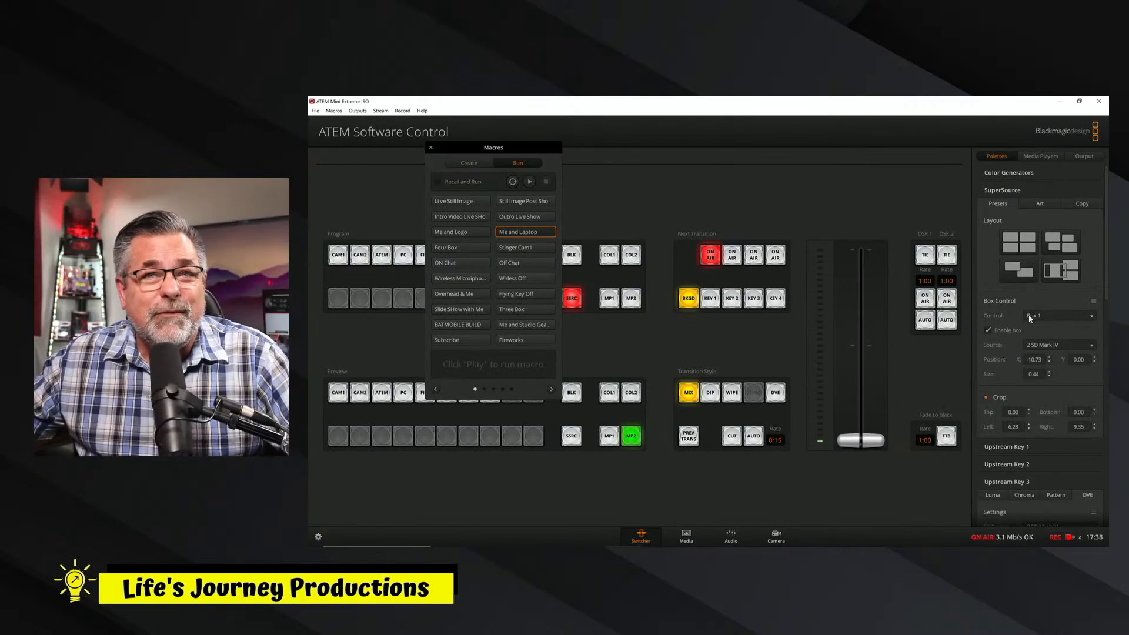
Toggle SuperSource Box 1 off and back on, and check Box 2's settings before returning to Box 1.
{"action": "left_click", "coordinate": [989, 330]}
{"action": "left_click", "coordinate": [990, 330]}
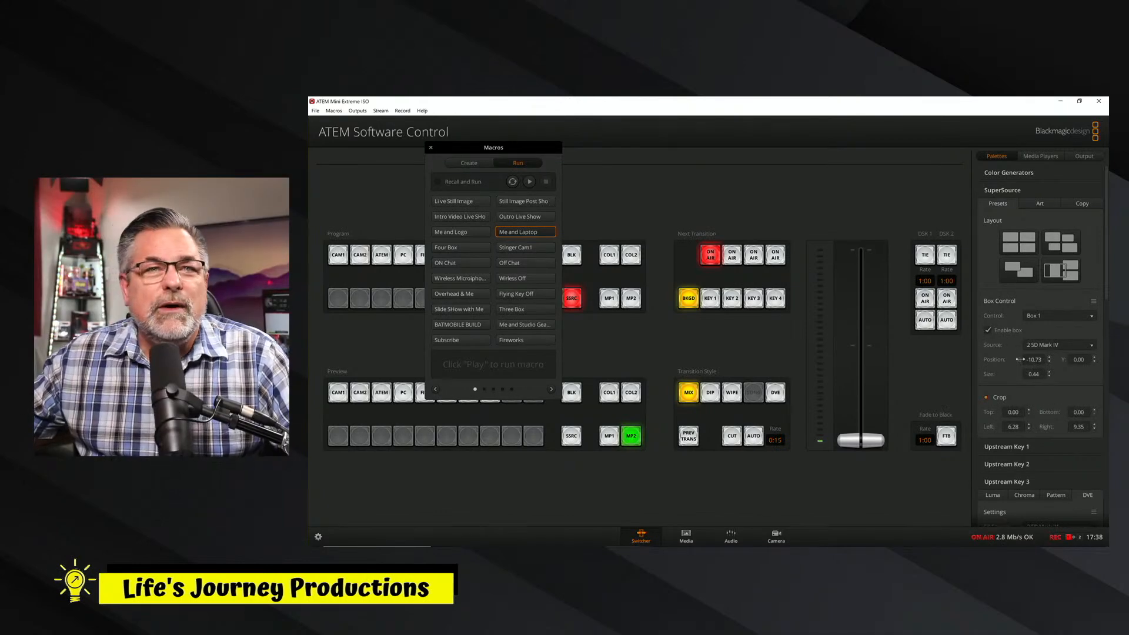
{"action": "left_click", "coordinate": [1047, 316]}
{"action": "left_click", "coordinate": [1038, 327]}
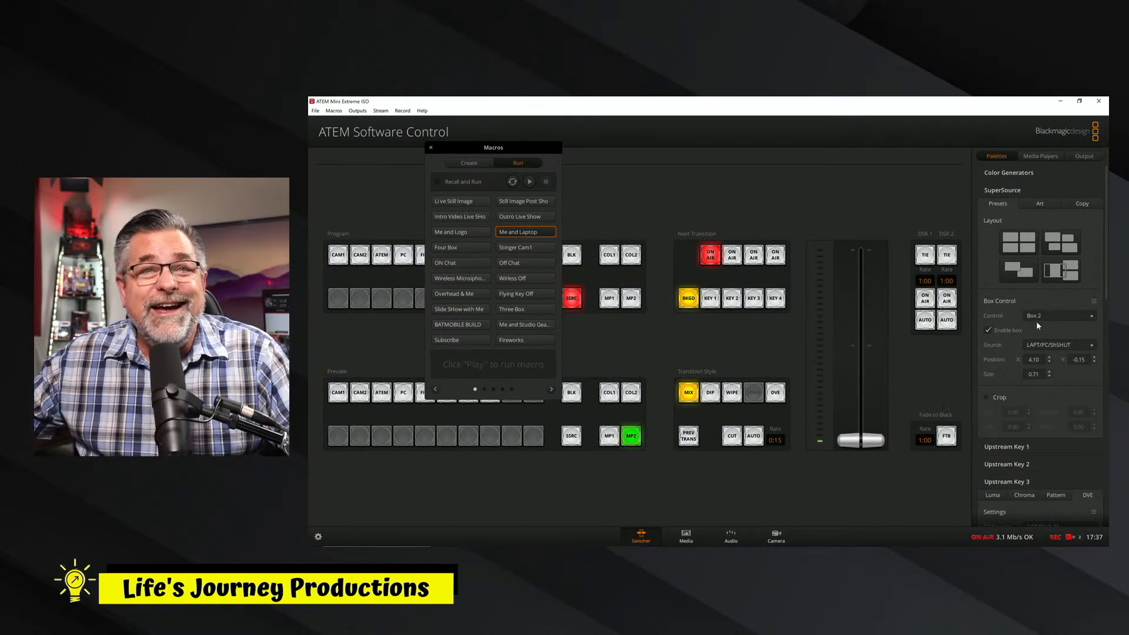
{"action": "left_click", "coordinate": [1036, 319]}
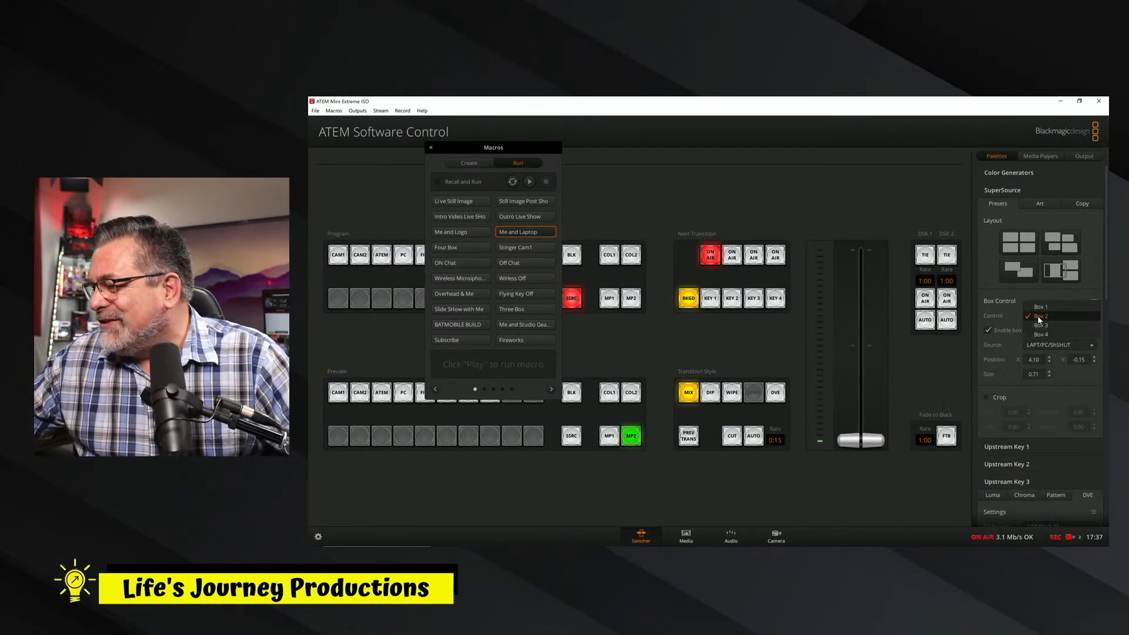
{"action": "left_click", "coordinate": [1040, 310]}
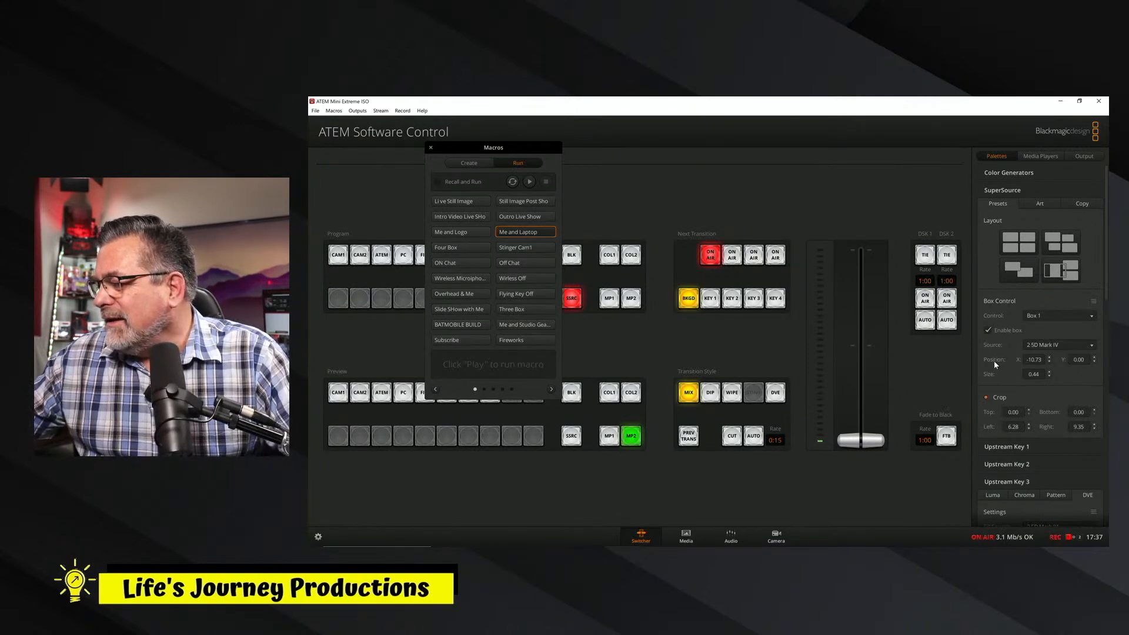
Set SuperSource Box 1's X position to -11.13 and take upstream Key 1 off air and back on.
{"action": "mouse_move", "coordinate": [1017, 359]}
{"action": "left_mouse_down"}
{"action": "mouse_move", "coordinate": [1069, 345]}
{"action": "mouse_move", "coordinate": [1015, 351]}
{"action": "left_mouse_up"}
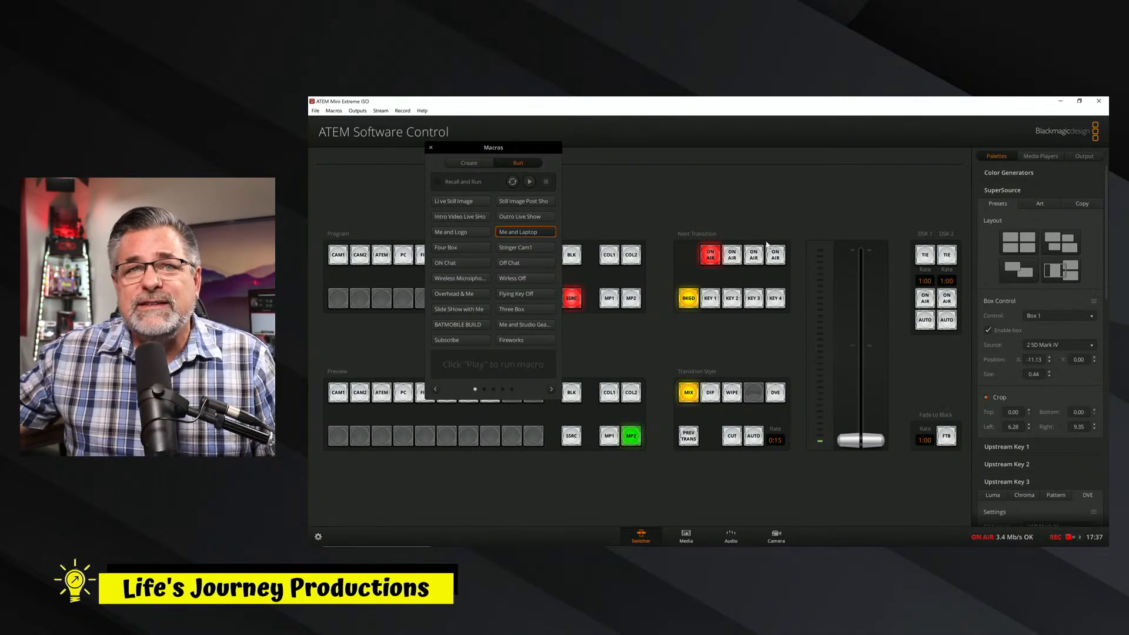
{"action": "left_click", "coordinate": [715, 262]}
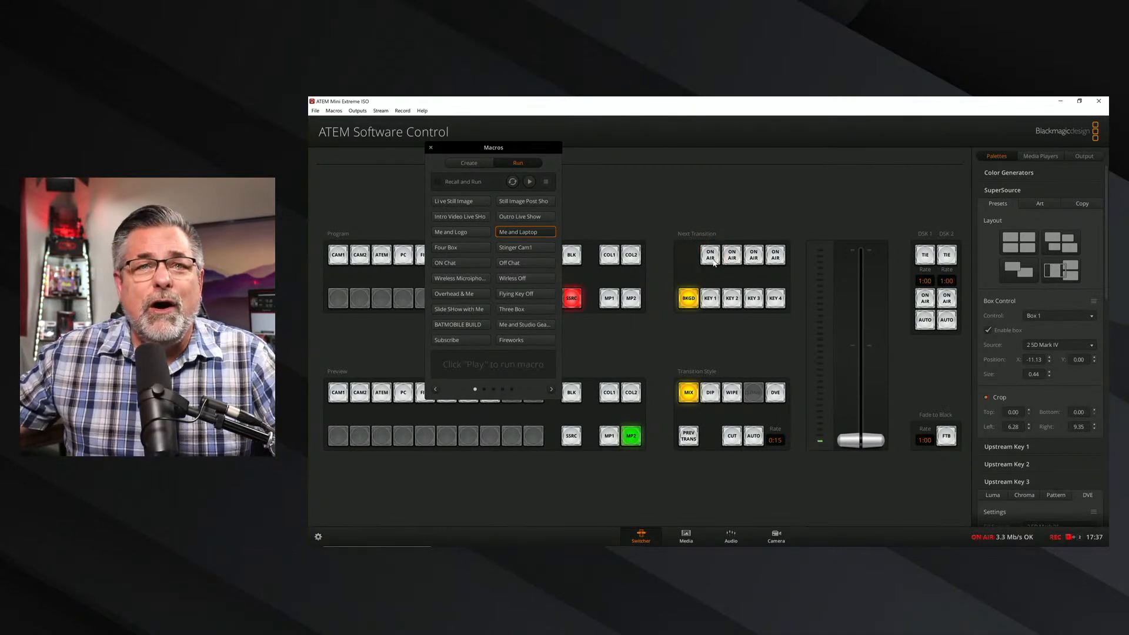
{"action": "left_click", "coordinate": [715, 261]}
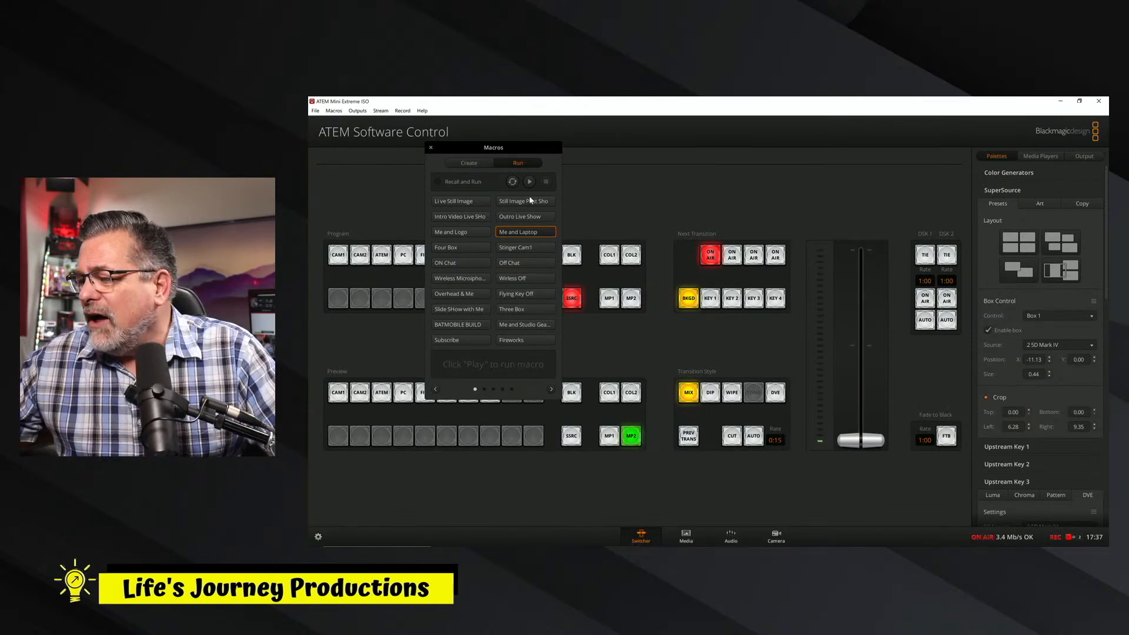
Start creating a new macro on an empty page of the Macros window.
{"action": "left_click", "coordinate": [472, 163]}
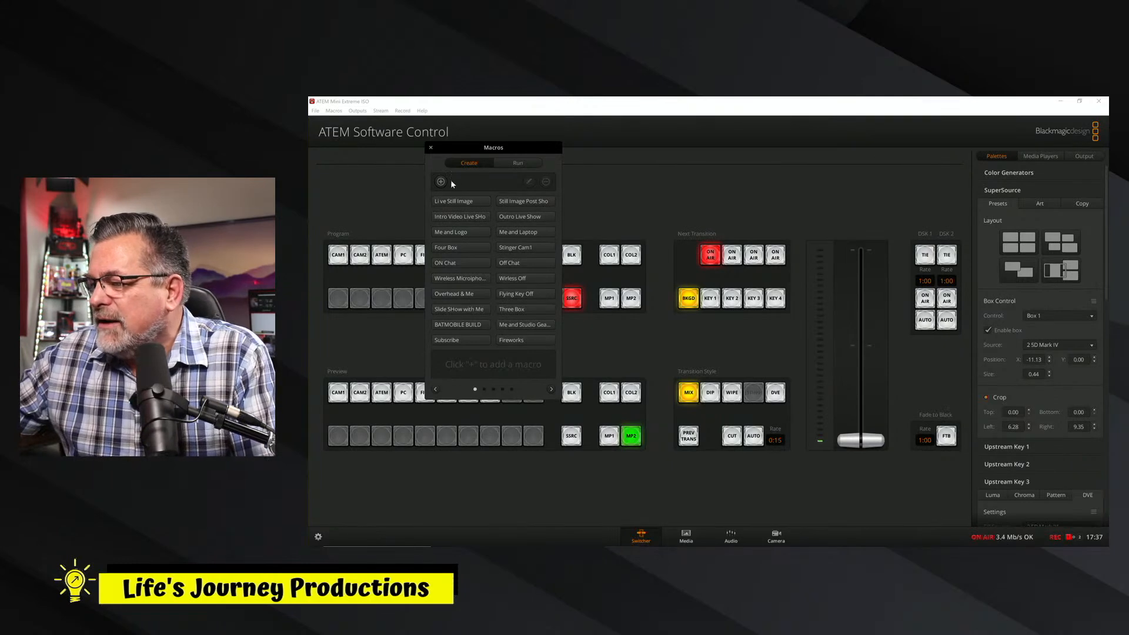
{"action": "left_click", "coordinate": [552, 389]}
{"action": "left_click", "coordinate": [552, 388]}
{"action": "left_click", "coordinate": [552, 389]}
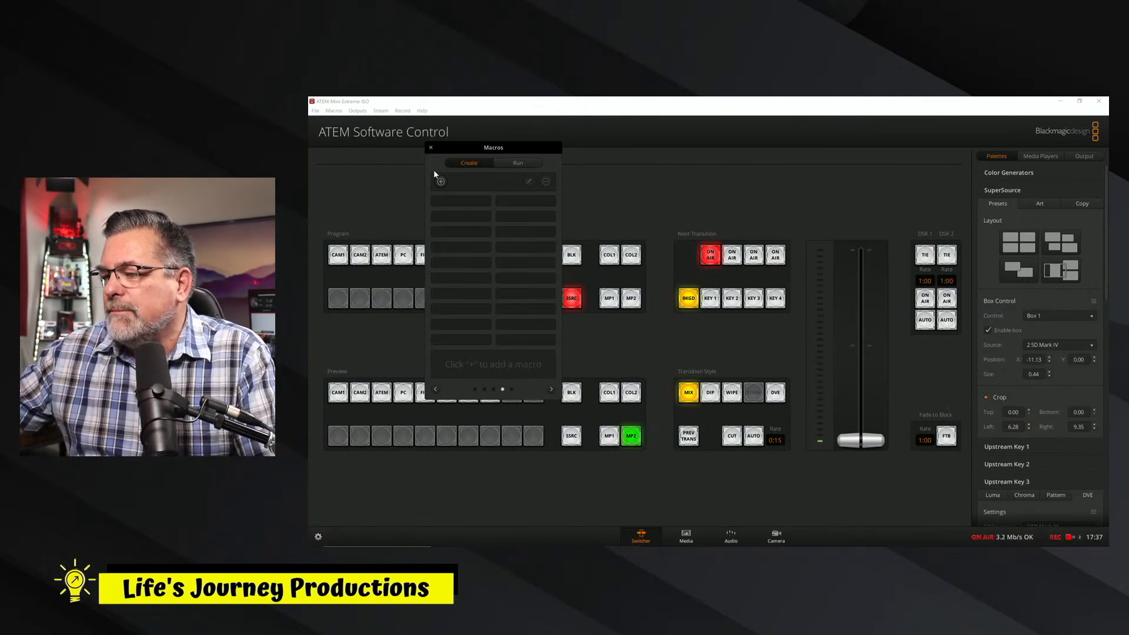
{"action": "left_click", "coordinate": [441, 183]}
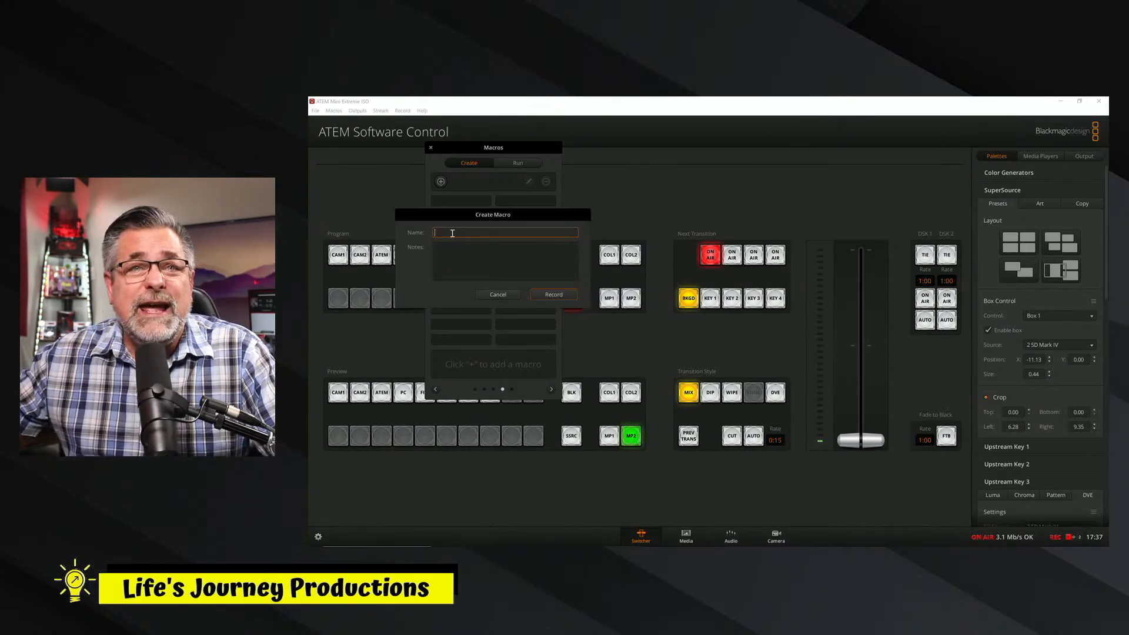
Name the new macro Test 1 and begin recording it.
{"action": "type", "text": "Yeat"}
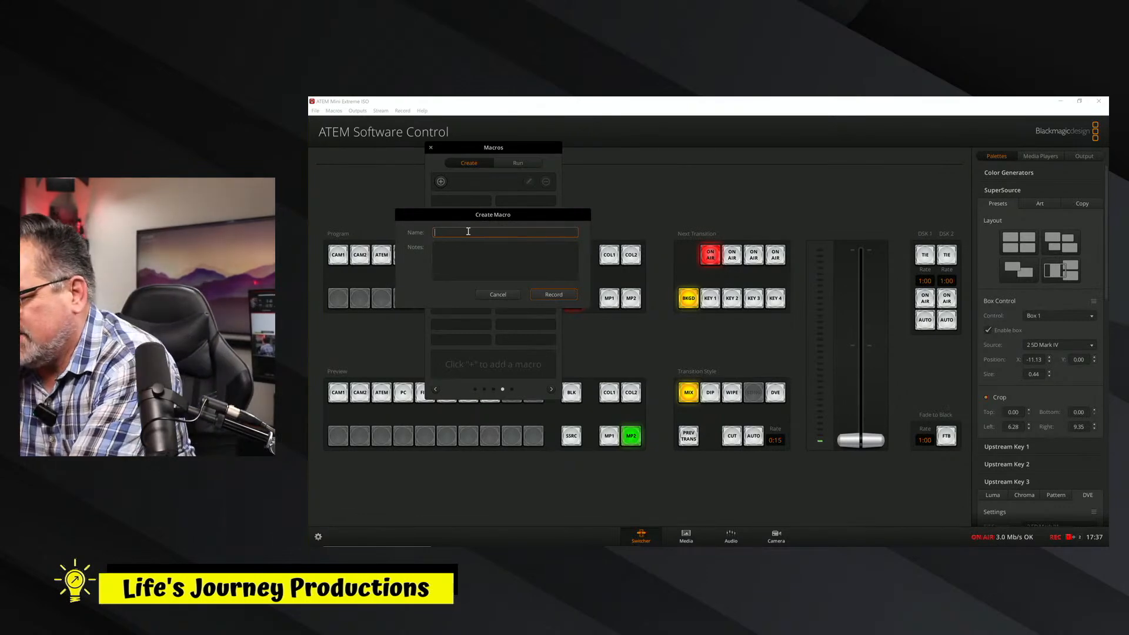
{"action": "type", "text": " 1"}
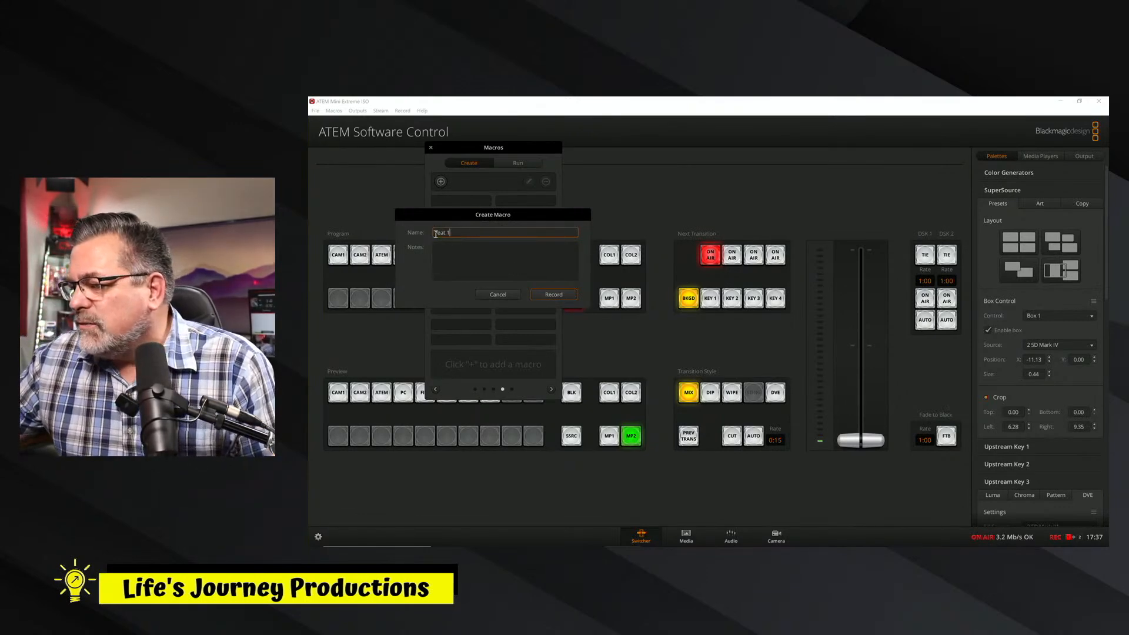
{"action": "key", "text": "Left"}
{"action": "key", "text": "Left"}
{"action": "key", "text": "Left"}
{"action": "key", "text": "Left"}
{"action": "key", "text": "BackSpace"}
{"action": "key", "text": "BackSpace"}
{"action": "key", "text": "Delete"}
{"action": "key", "text": "Delete"}
{"action": "key", "text": "Delete"}
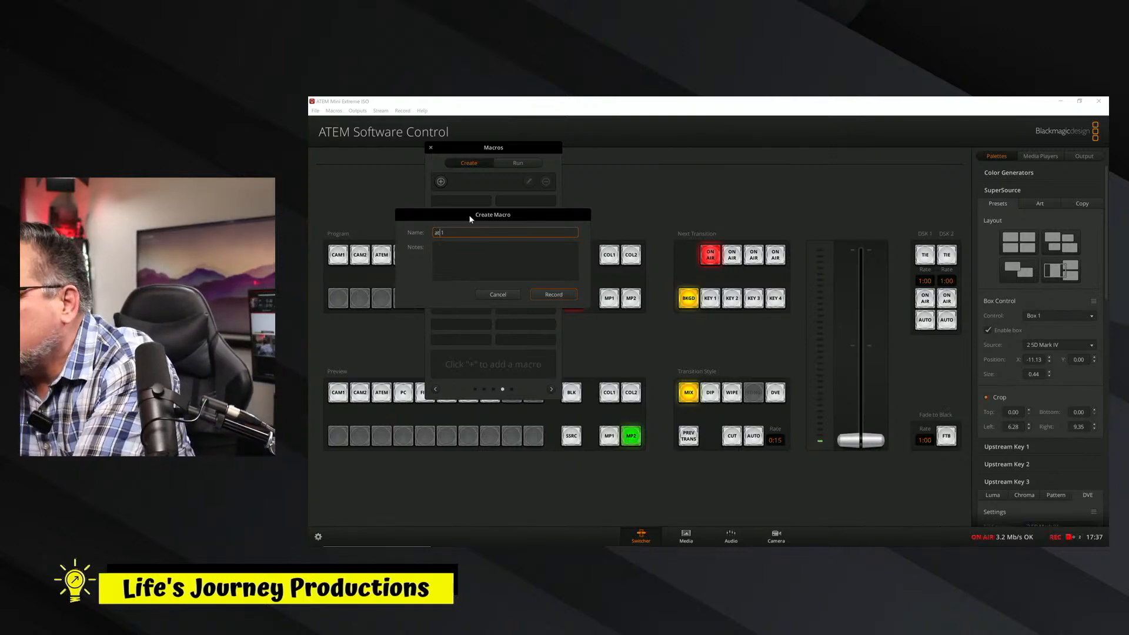
{"action": "type", "text": "Y"}
{"action": "key", "text": "BackSpace"}
{"action": "type", "text": "Te"}
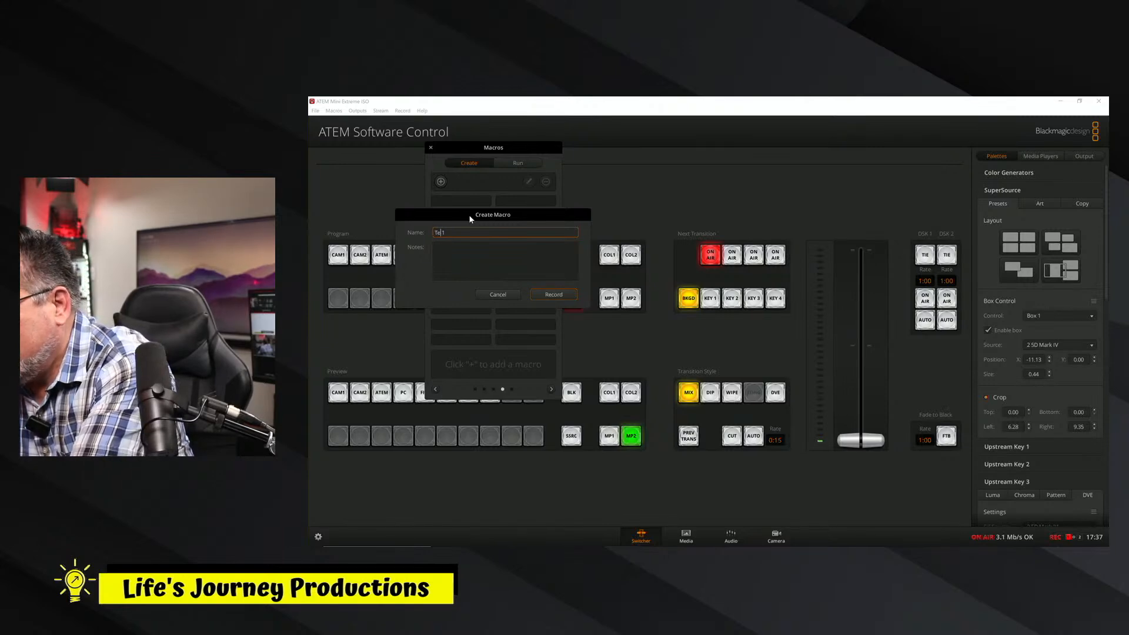
{"action": "type", "text": "st"}
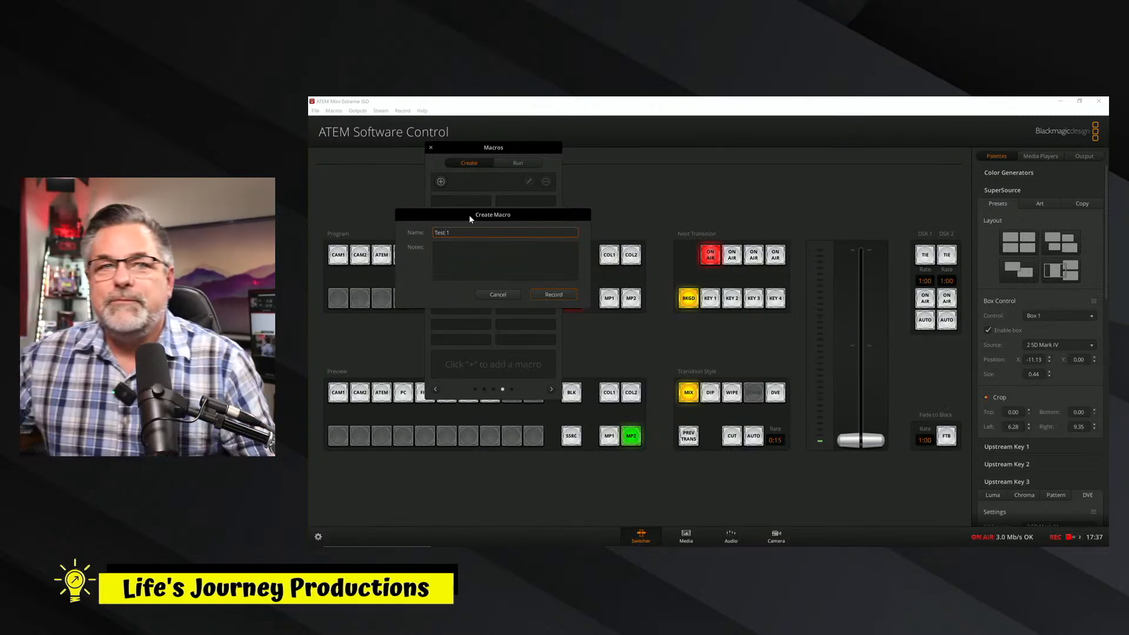
{"action": "left_click", "coordinate": [561, 295]}
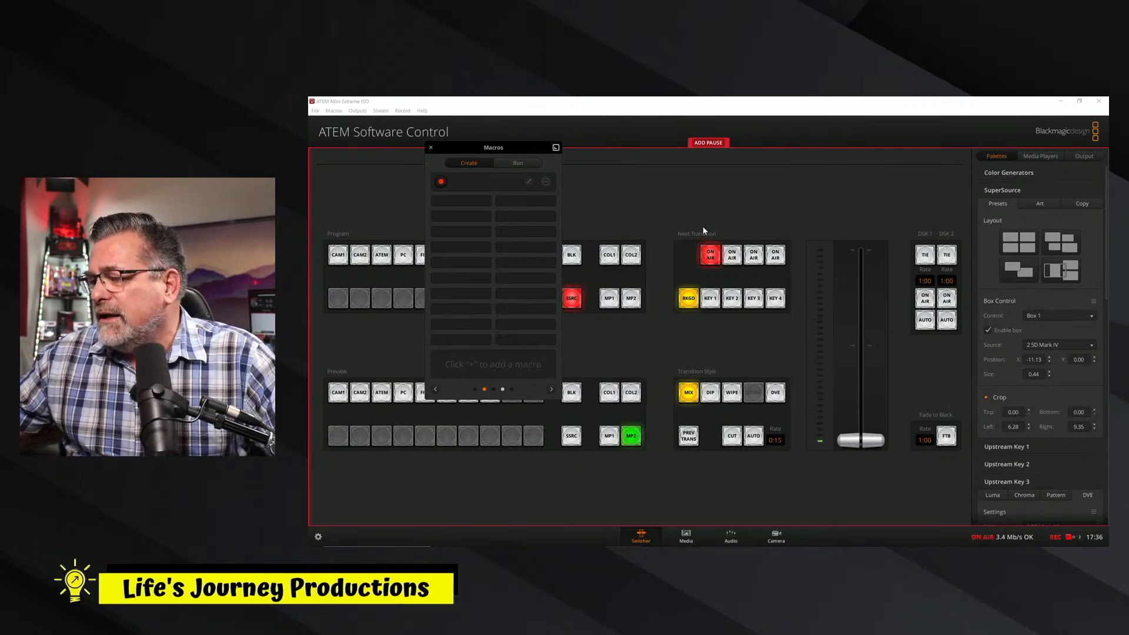
Record upstream Key 1 going off air and back on air into the macro.
{"action": "left_click", "coordinate": [713, 259]}
{"action": "left_click", "coordinate": [713, 263]}
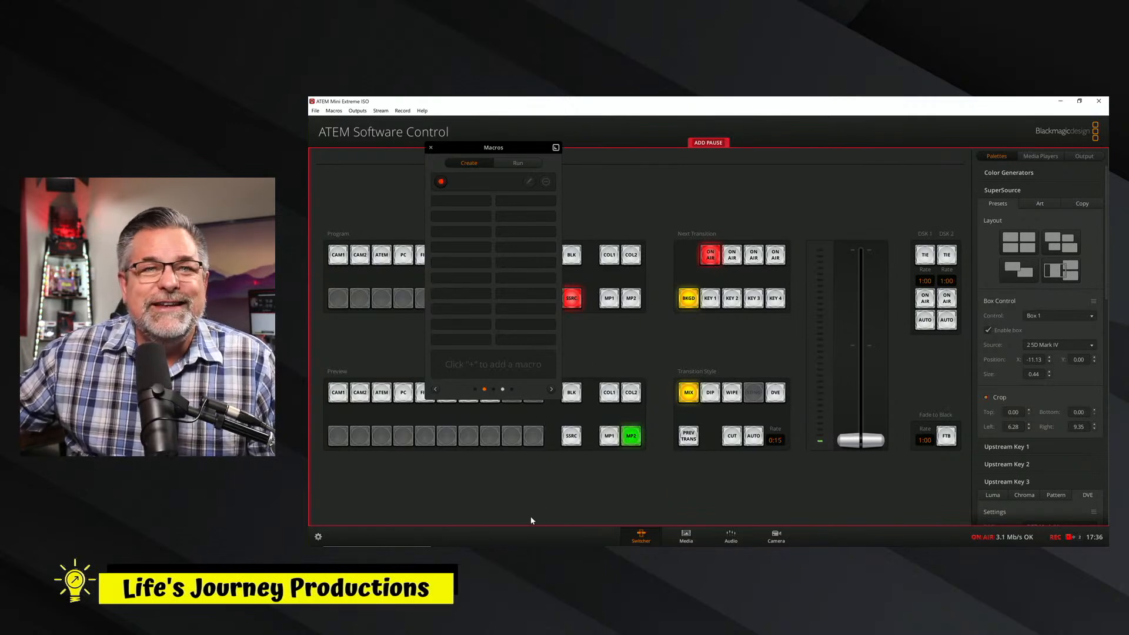
Assign the Life's Journey Lower Thirds New 4 still to Media Player 1 and the Supsouback 2 still to Media Player 2.
{"action": "mouse_move", "coordinate": [536, 546]}
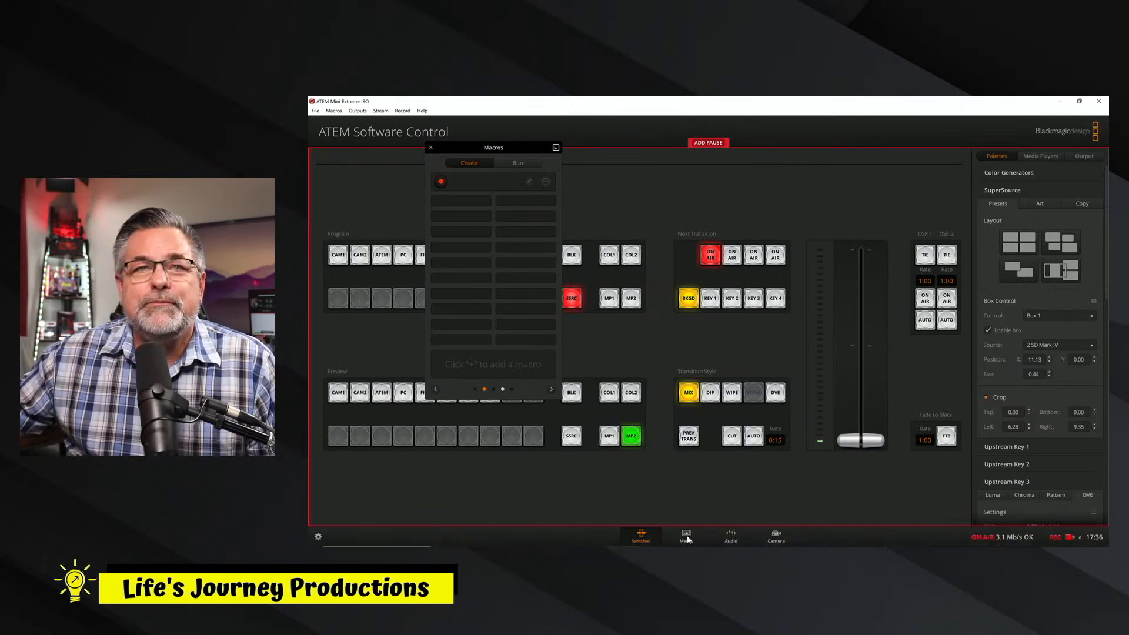
{"action": "left_click", "coordinate": [686, 536]}
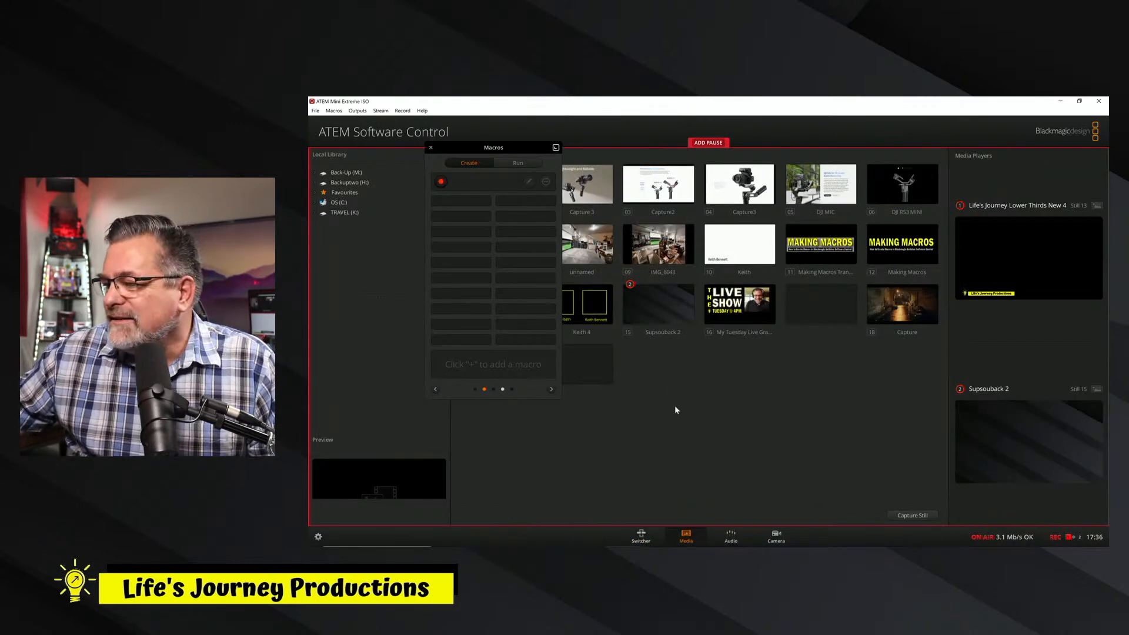
{"action": "left_click_drag", "start_coordinate": [519, 151], "coordinate": [410, 203]}
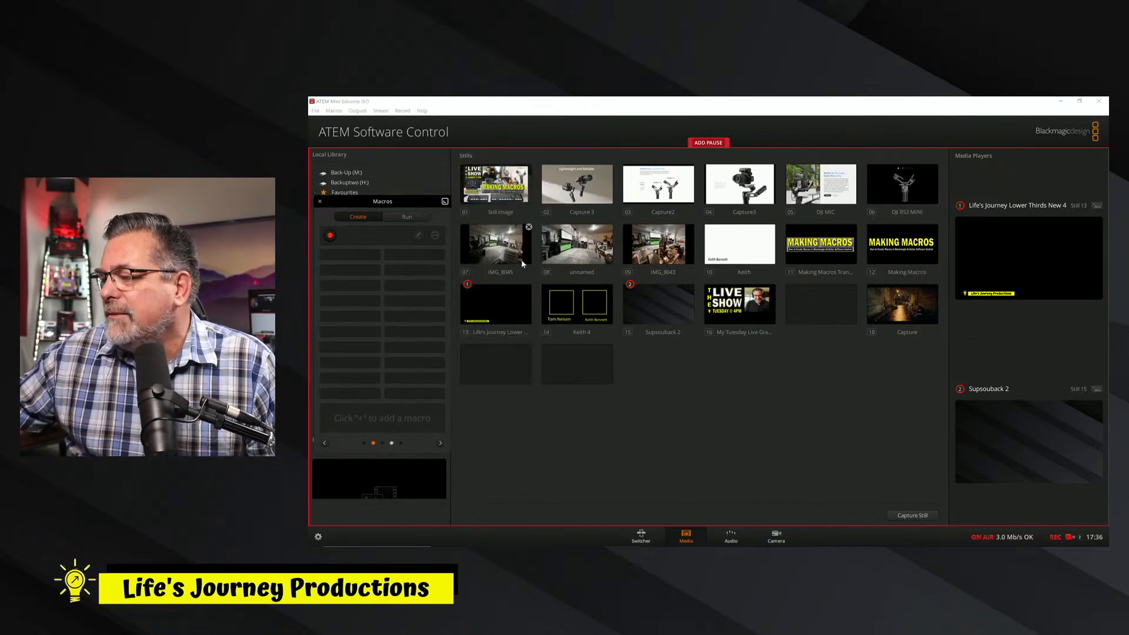
{"action": "left_click_drag", "start_coordinate": [488, 318], "coordinate": [1021, 274]}
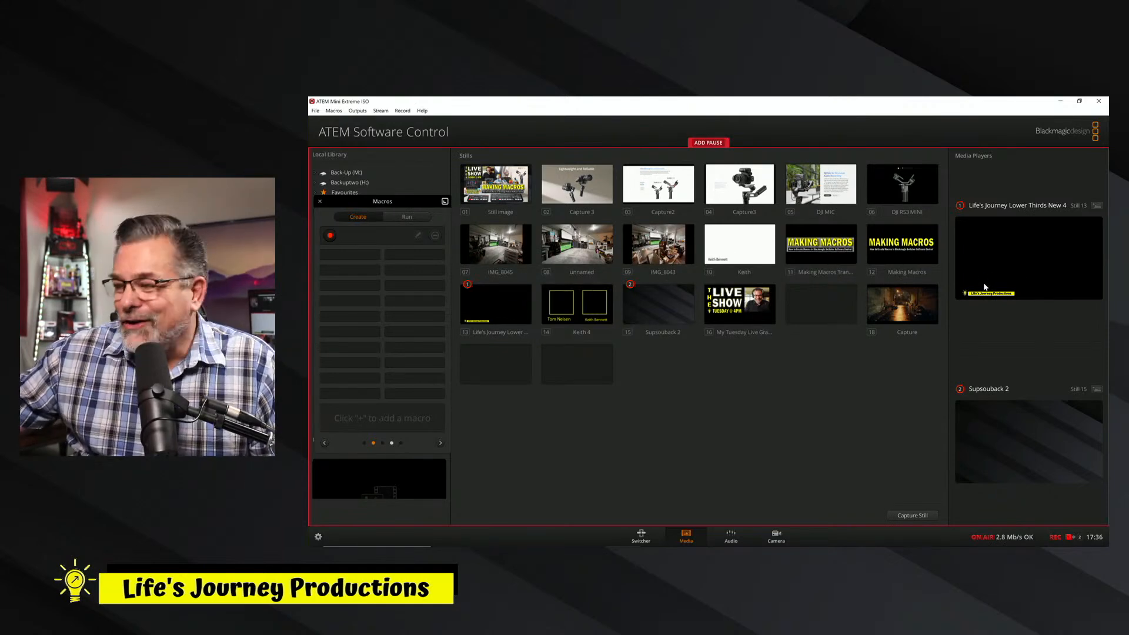
{"action": "left_click_drag", "start_coordinate": [664, 310], "coordinate": [1028, 459]}
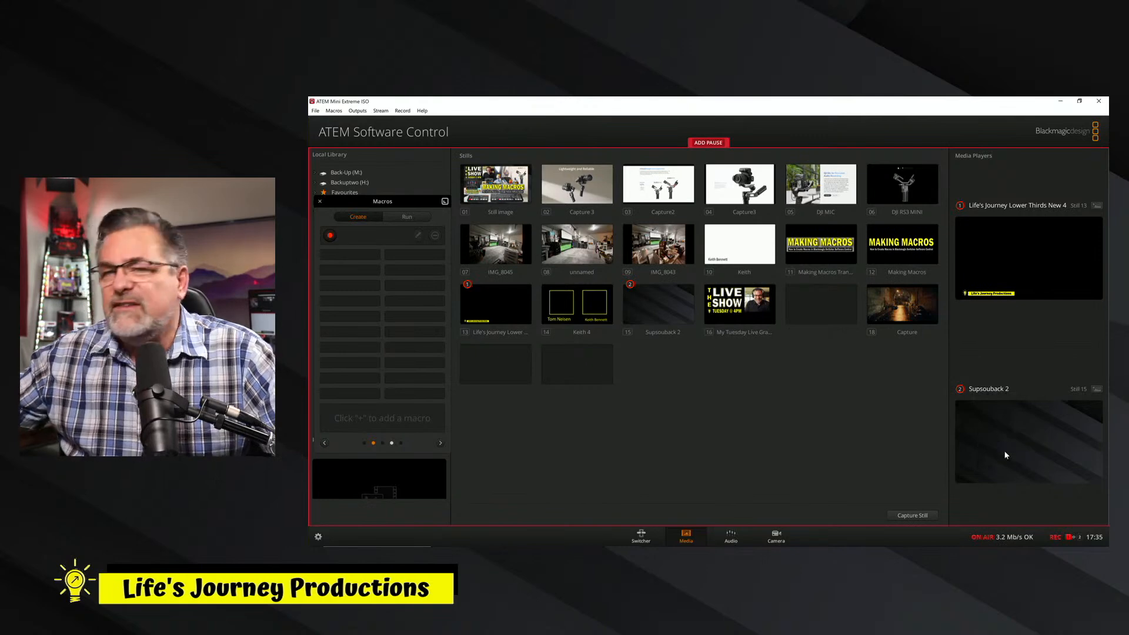
Return to the switcher view and toggle upstream Key 1 off and back on air within the macro recording.
{"action": "left_click", "coordinate": [640, 538]}
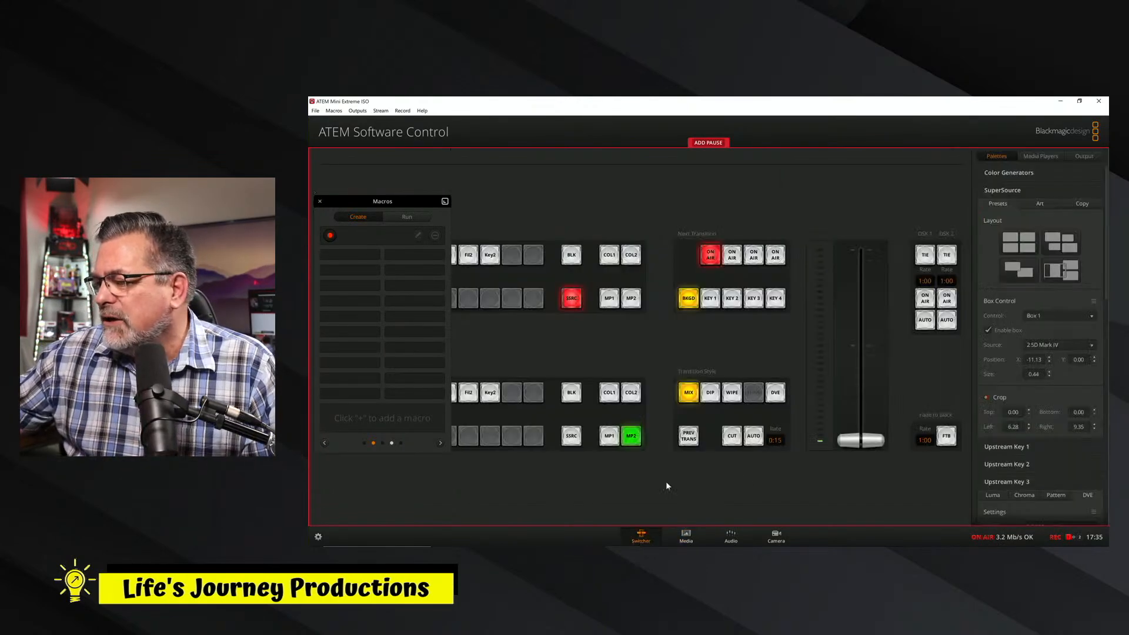
{"action": "left_click", "coordinate": [711, 256]}
{"action": "left_click", "coordinate": [711, 257]}
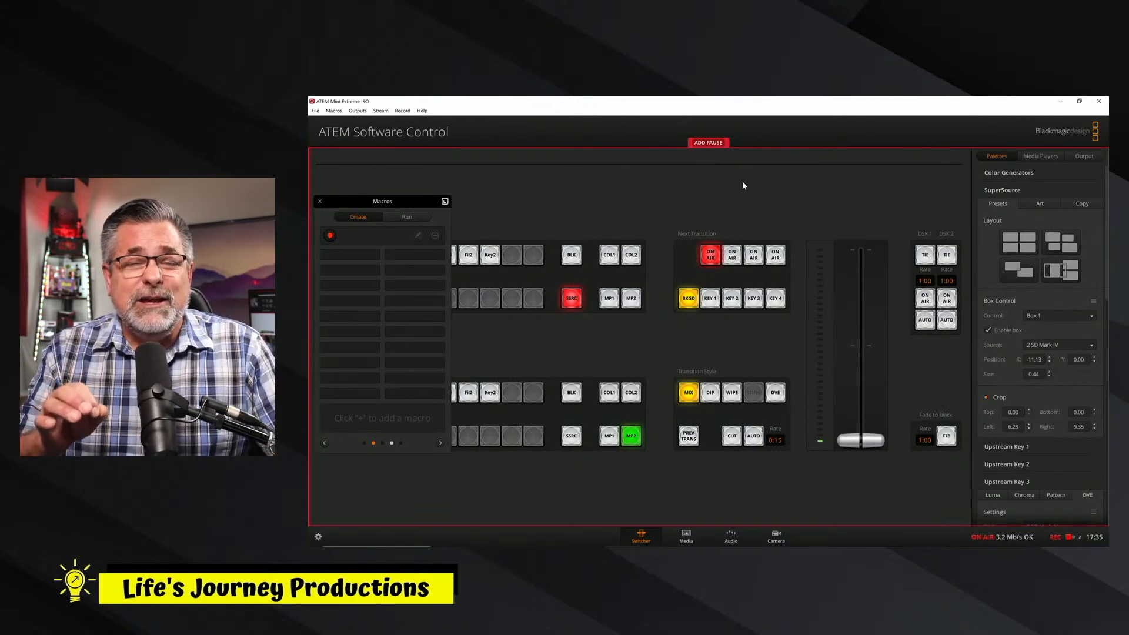
Record upstream Key 1's luma fill source by changing it to Media Player 1 Key and back to Media Player 1.
{"action": "left_click", "coordinate": [997, 190]}
{"action": "left_click", "coordinate": [1000, 207]}
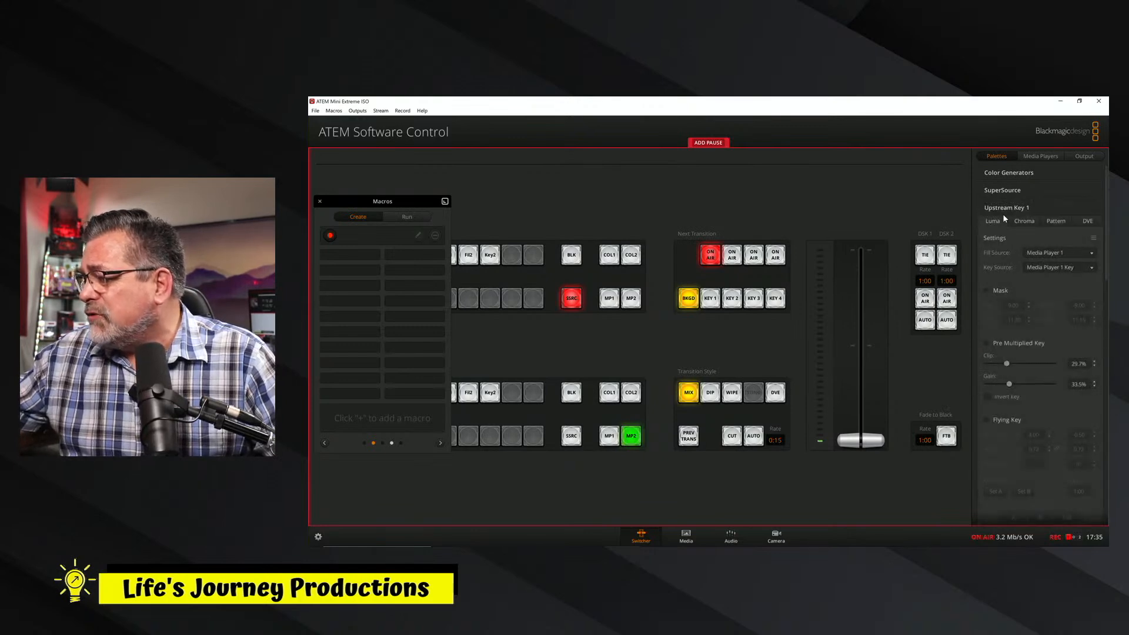
{"action": "left_click", "coordinate": [1046, 255]}
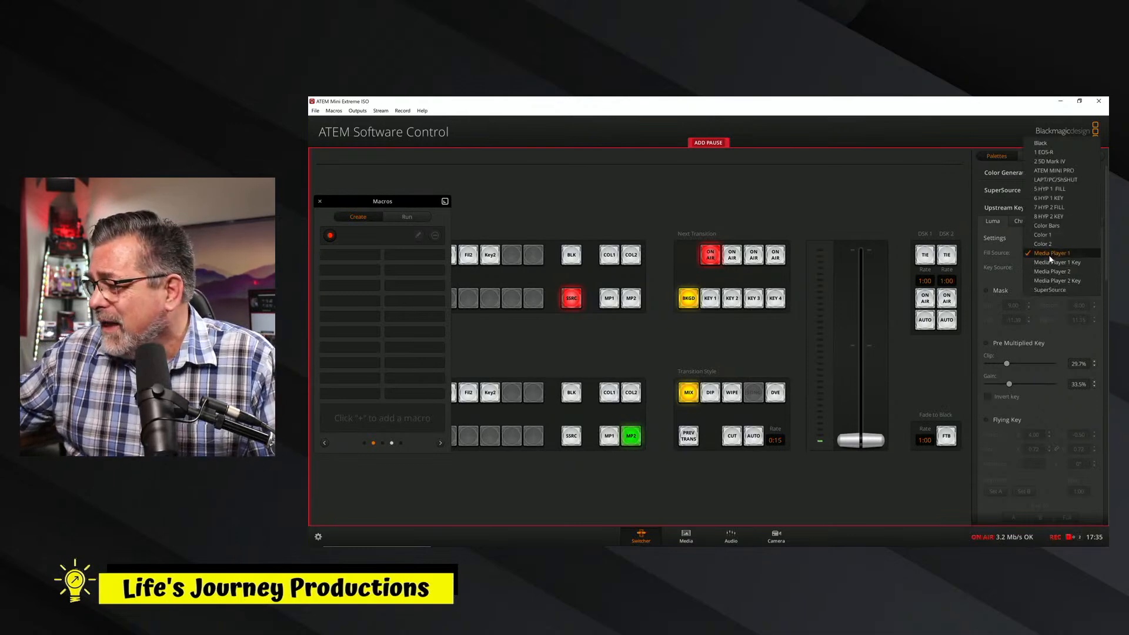
{"action": "left_click", "coordinate": [1049, 263]}
{"action": "left_click", "coordinate": [1048, 254]}
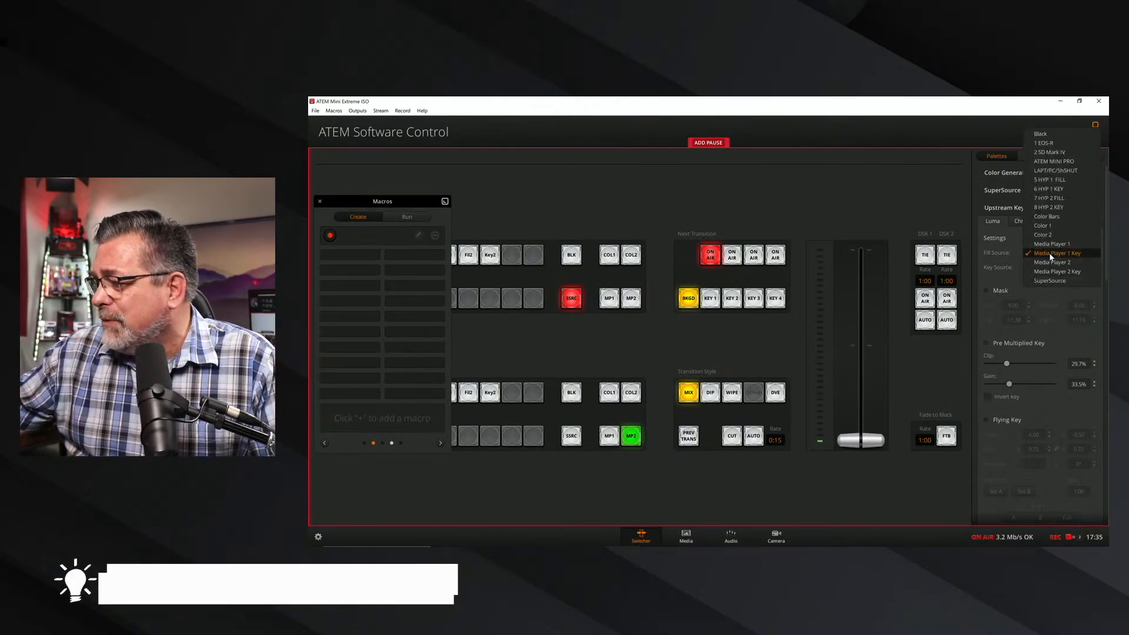
{"action": "left_click", "coordinate": [1050, 245]}
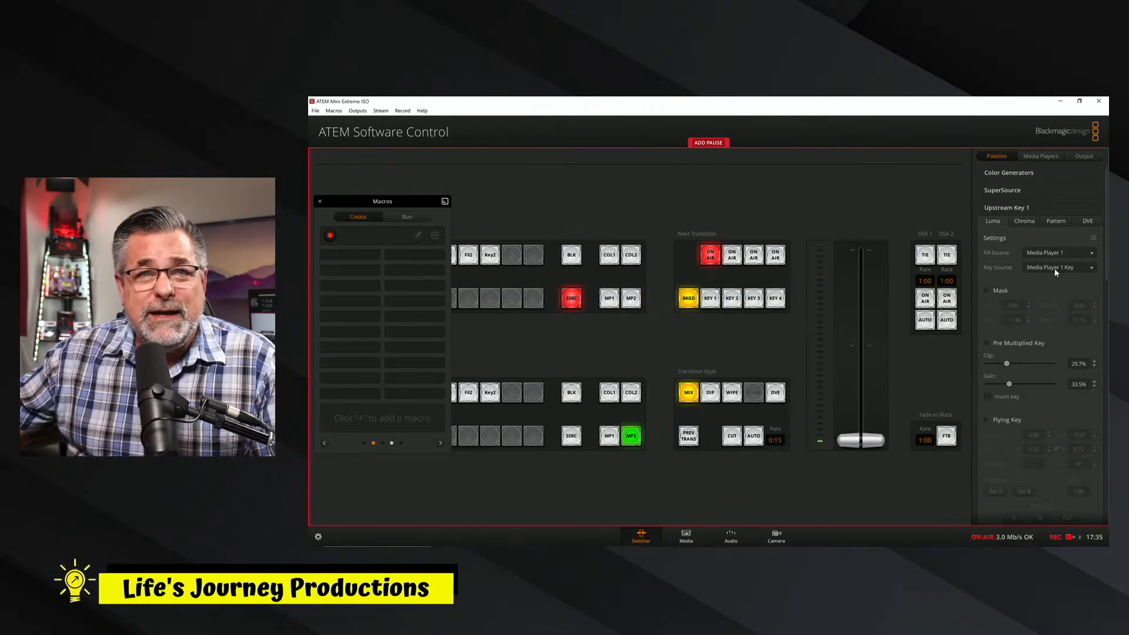
Record upstream Key 1's key source by changing it to Media Player 2 and back to Media Player 1 Key.
{"action": "left_click", "coordinate": [1056, 269]}
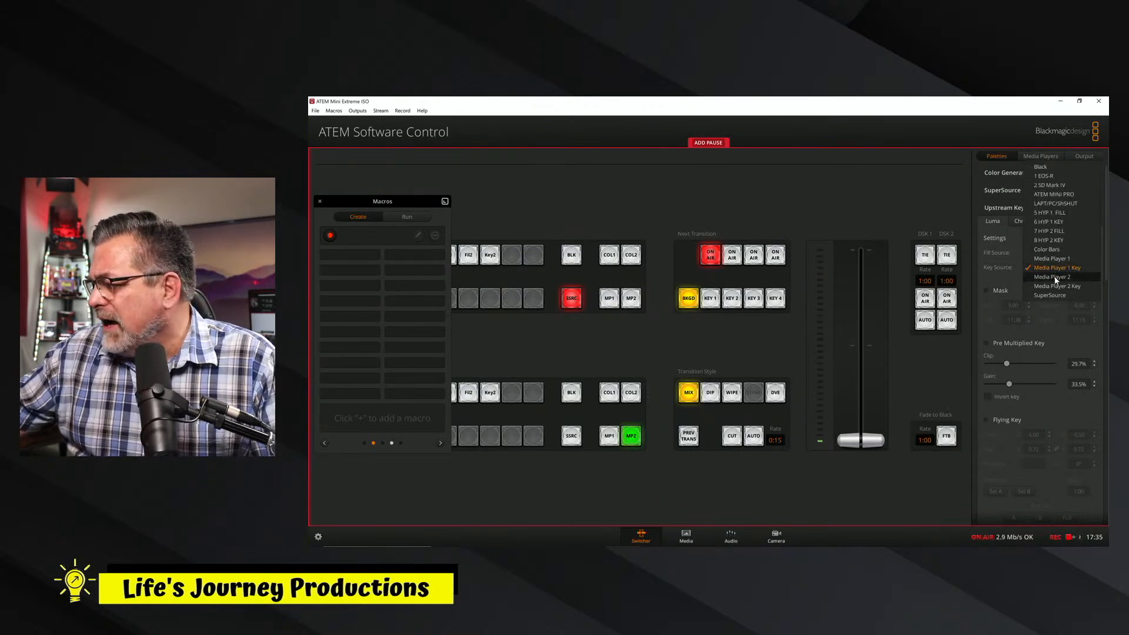
{"action": "left_click", "coordinate": [1055, 277]}
{"action": "left_click", "coordinate": [1053, 269]}
{"action": "left_click", "coordinate": [1056, 260]}
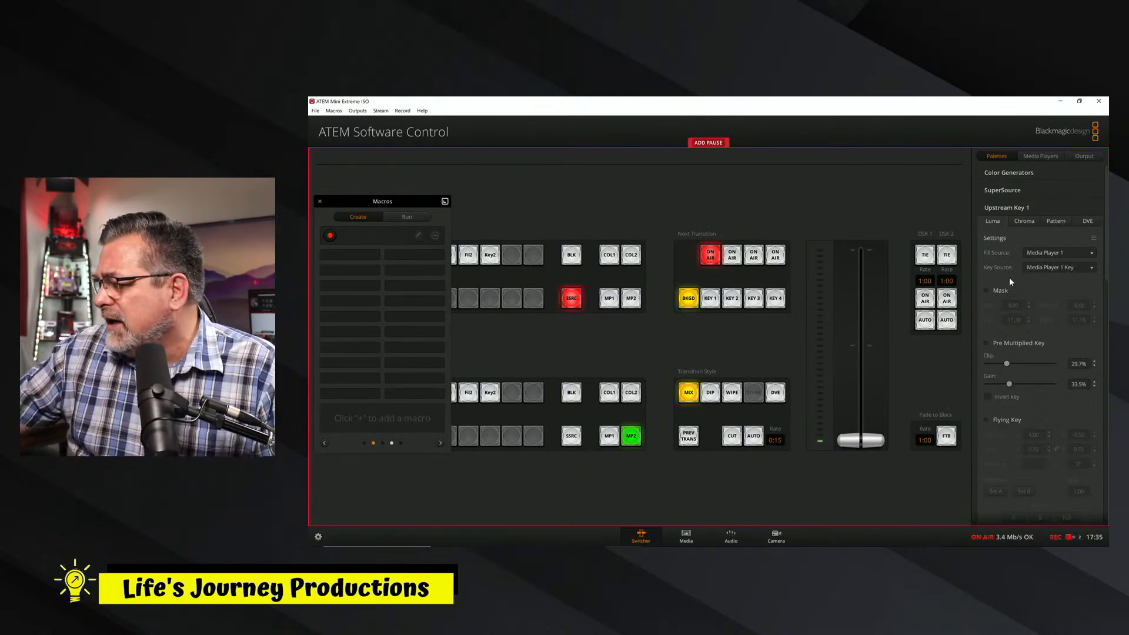
Toggle upstream Key 1's Mask, Pre Multiplied Key and Flying Key options on and back off within the macro recording.
{"action": "left_click", "coordinate": [988, 291]}
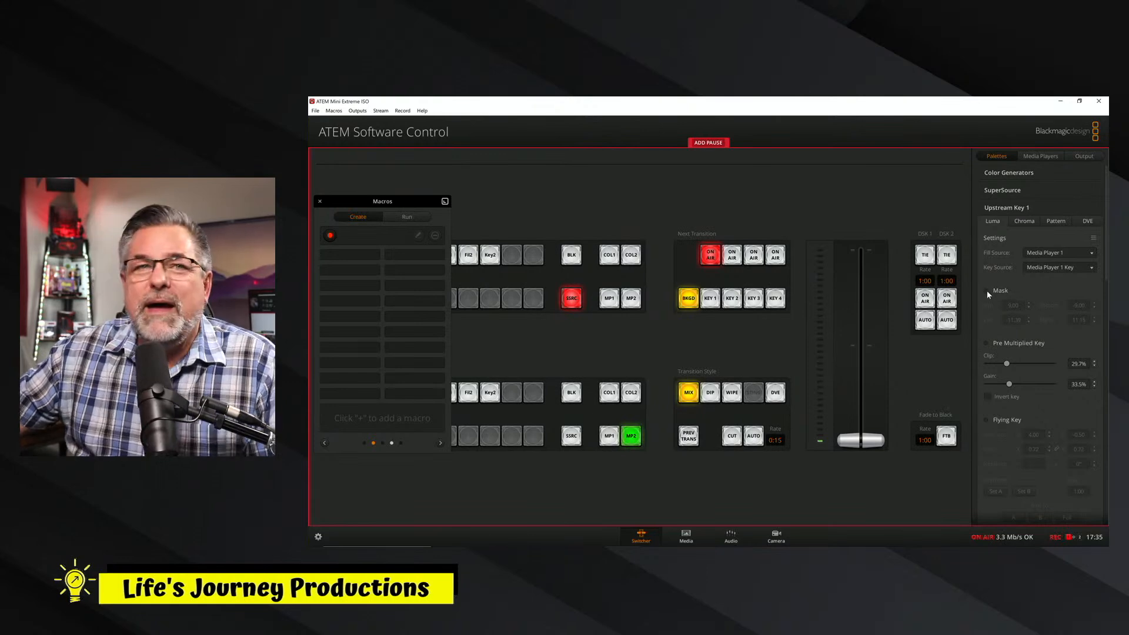
{"action": "left_click", "coordinate": [986, 290]}
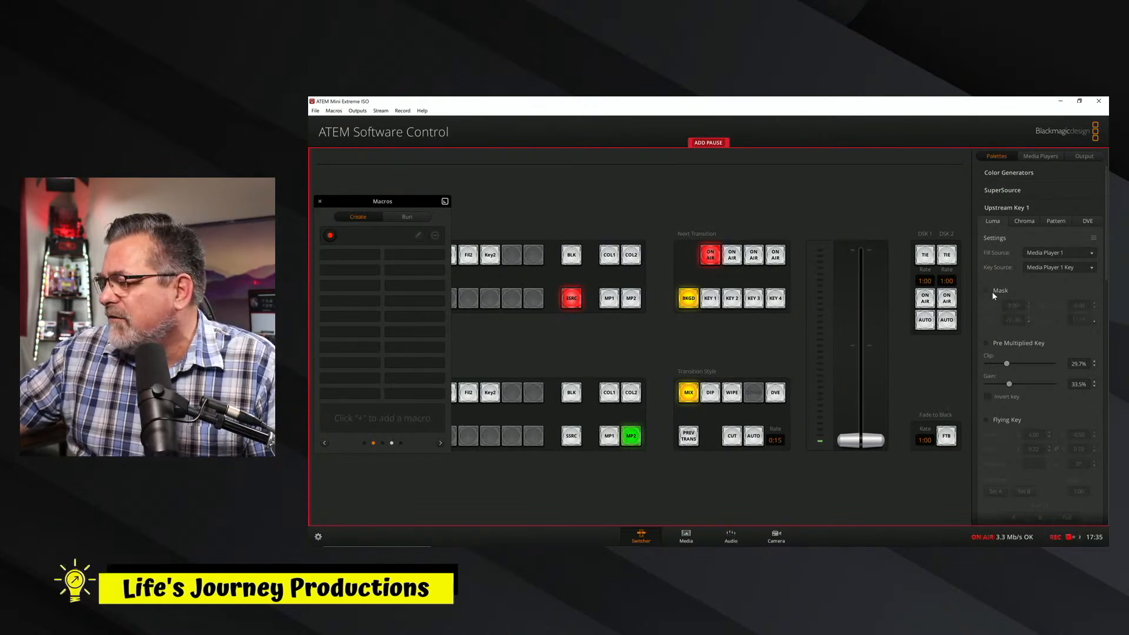
{"action": "left_click", "coordinate": [987, 344]}
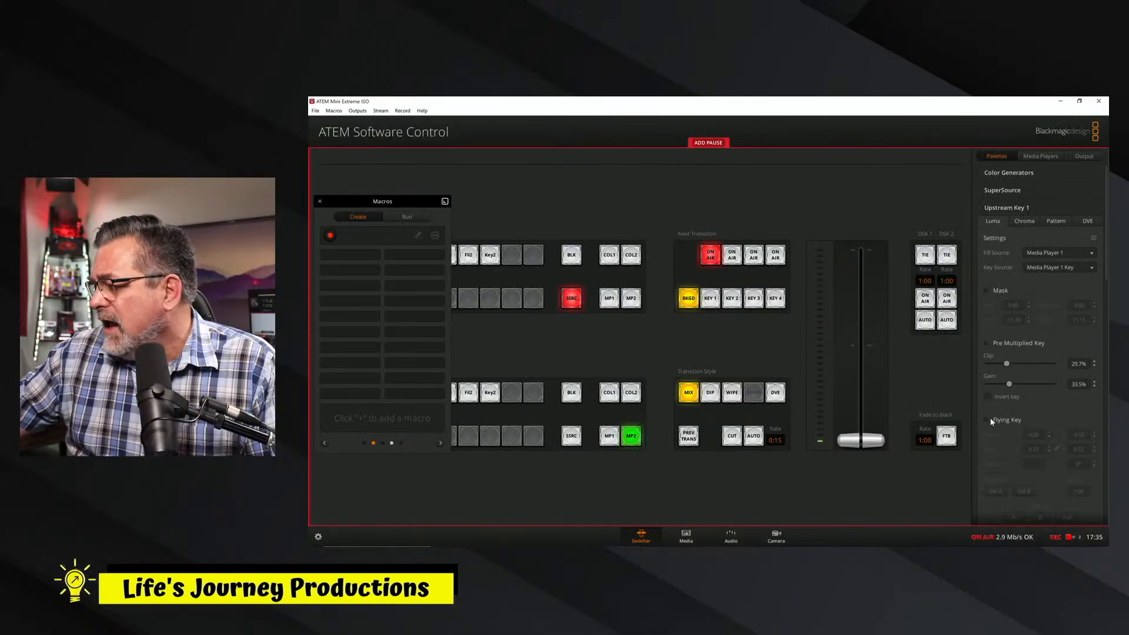
{"action": "left_click", "coordinate": [986, 420]}
{"action": "left_click", "coordinate": [986, 419]}
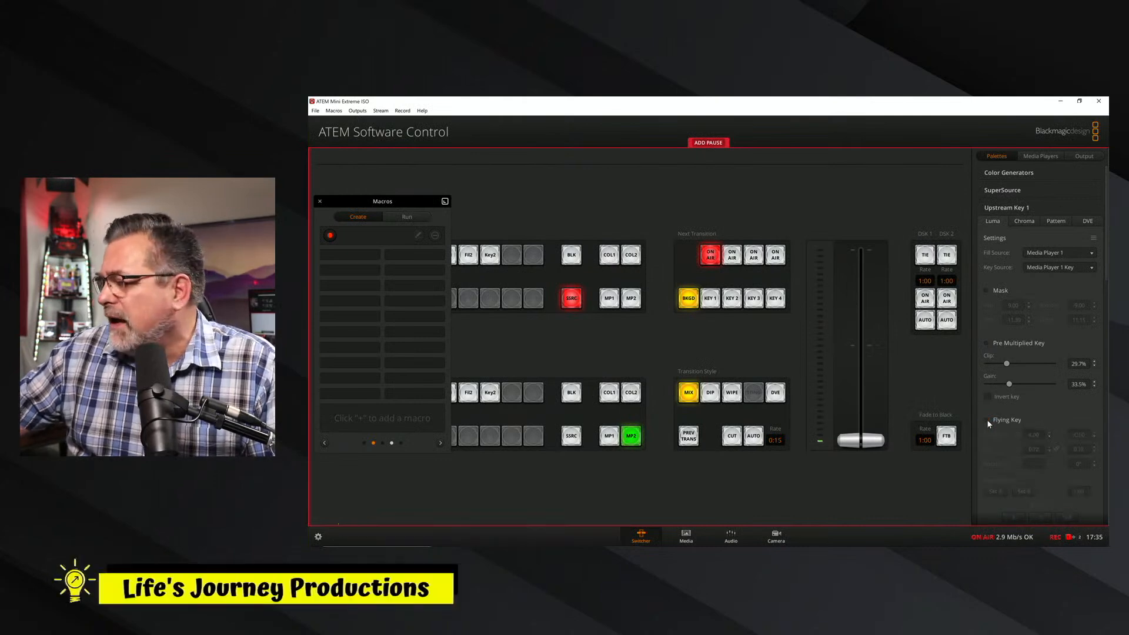
{"action": "scroll", "coordinate": [1104, 294], "scroll_direction": "down", "scroll_amount": 3}
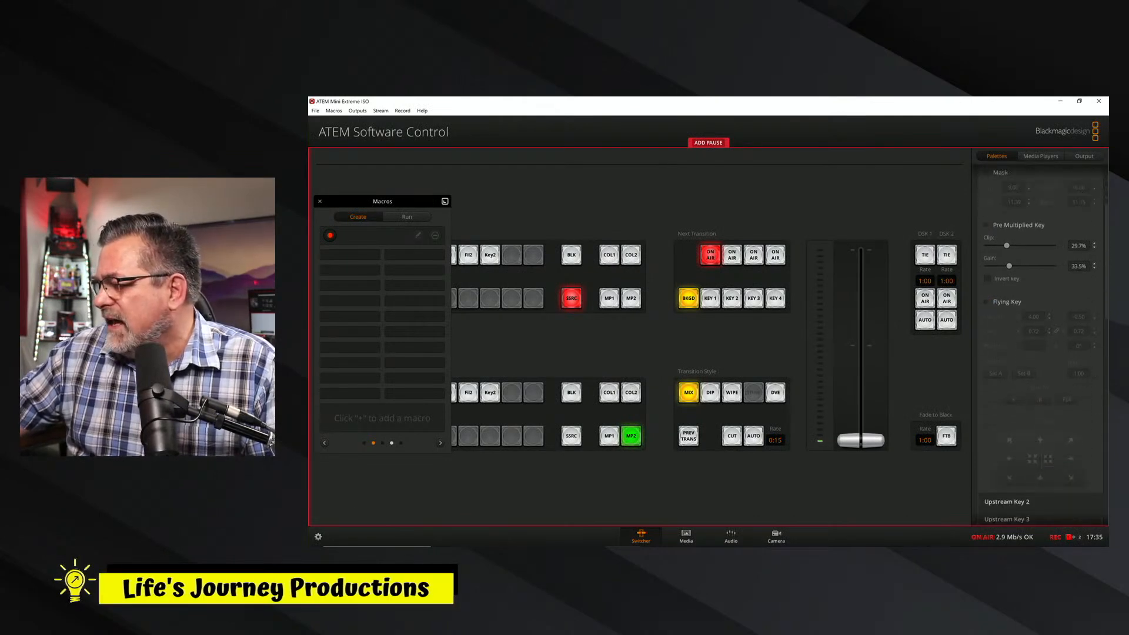
{"action": "scroll", "coordinate": [1101, 297], "scroll_direction": "up", "scroll_amount": 1}
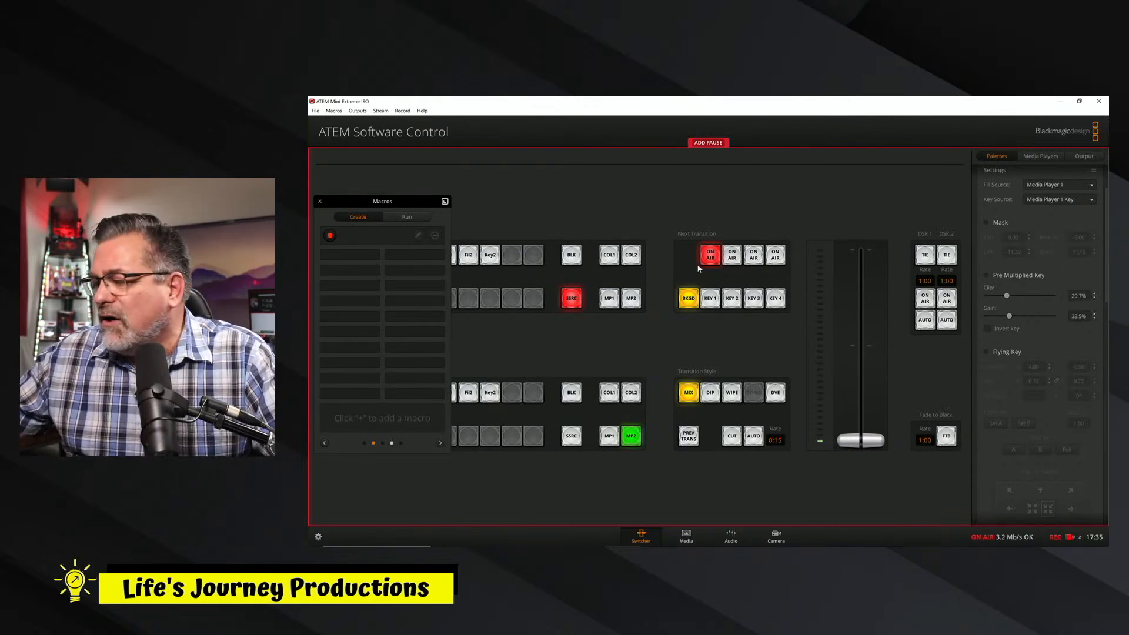
Check the stills loaded in the media players, and stop the macro recording with the Macros window moved off the source buttons.
{"action": "left_click", "coordinate": [686, 537]}
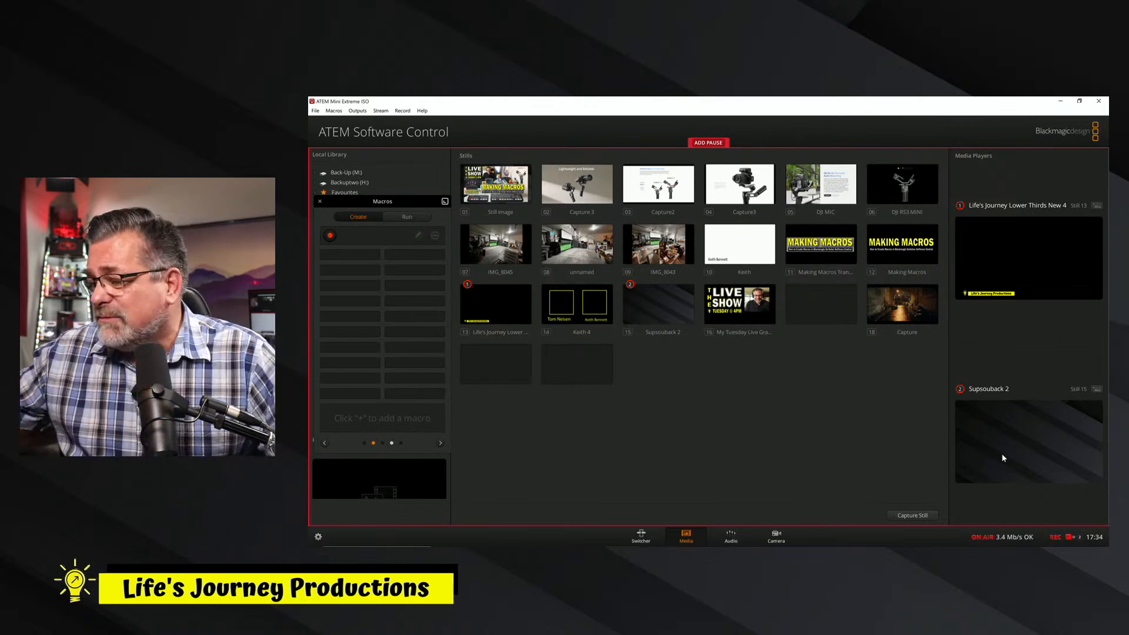
{"action": "left_click", "coordinate": [640, 536]}
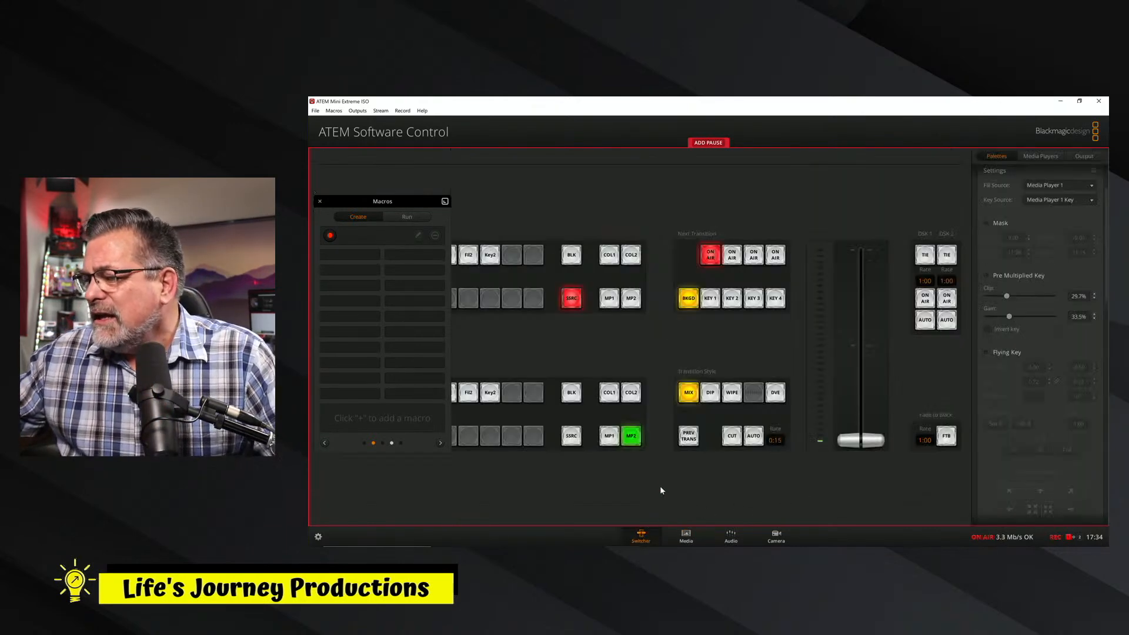
{"action": "left_click_drag", "start_coordinate": [382, 197], "coordinate": [885, 171]}
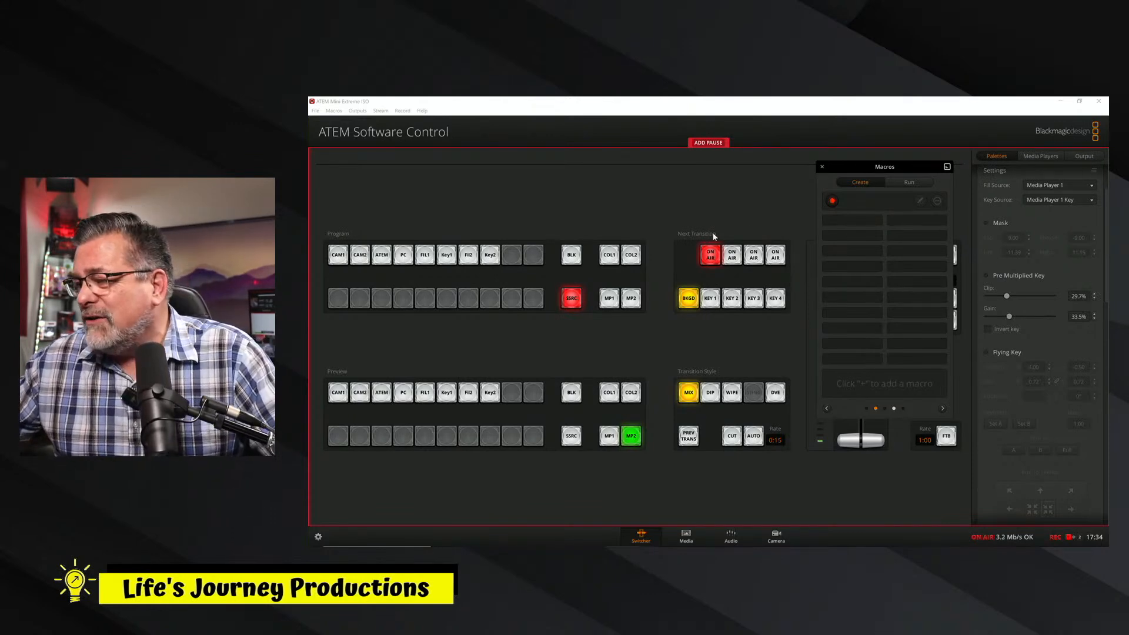
{"action": "left_click", "coordinate": [833, 201]}
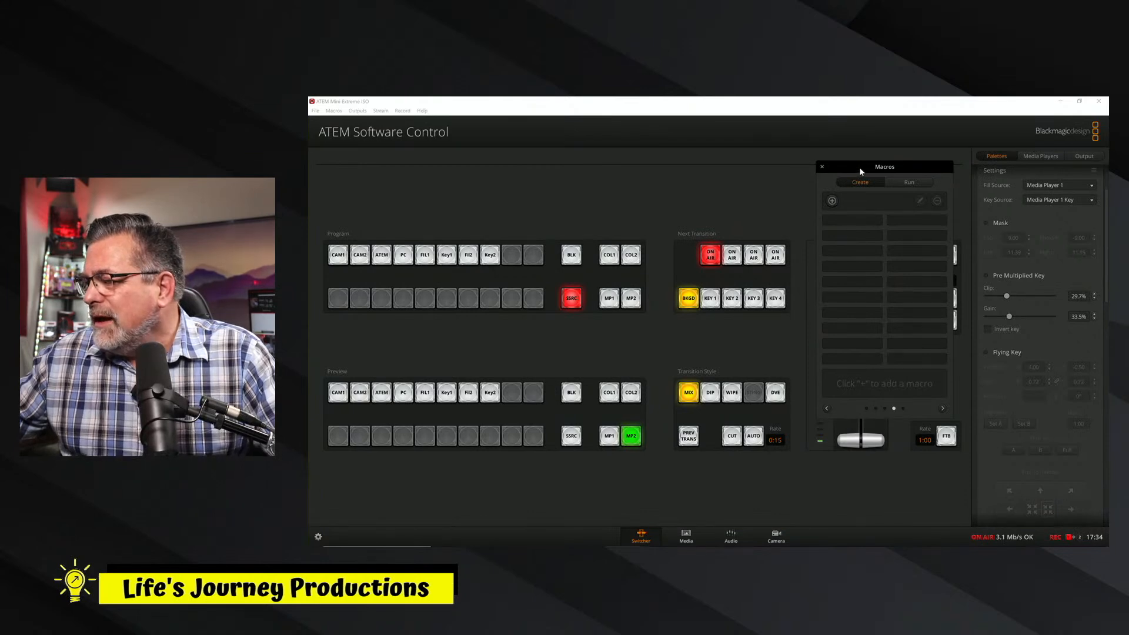
Find the Test 1 macro among the macro pages and select it for running.
{"action": "left_click", "coordinate": [826, 409]}
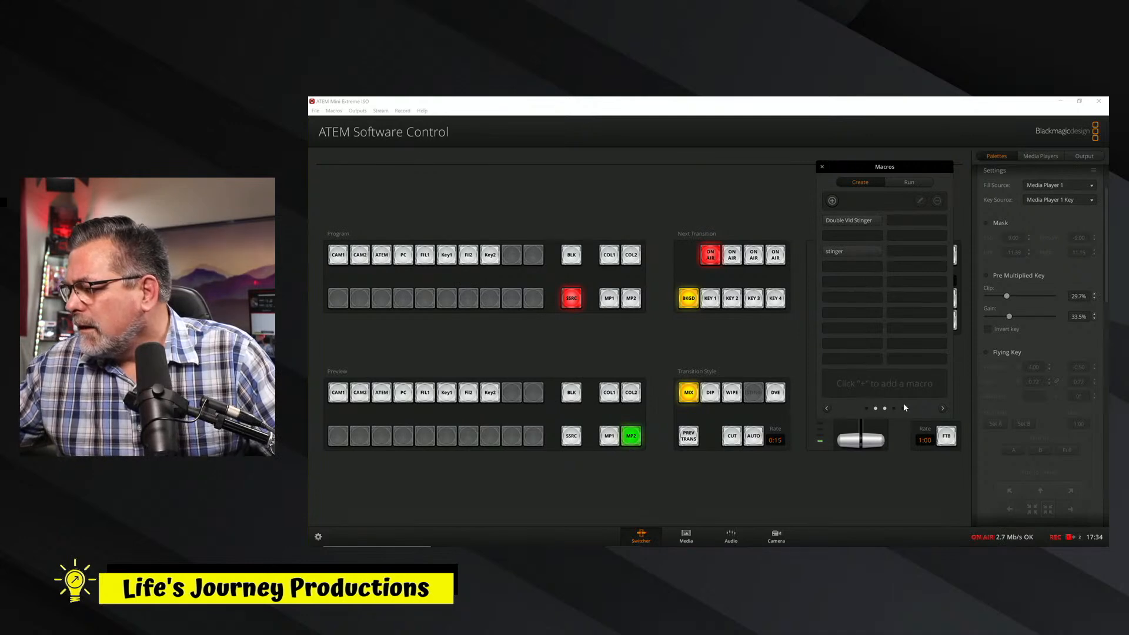
{"action": "left_click", "coordinate": [943, 408]}
{"action": "left_click", "coordinate": [943, 409]}
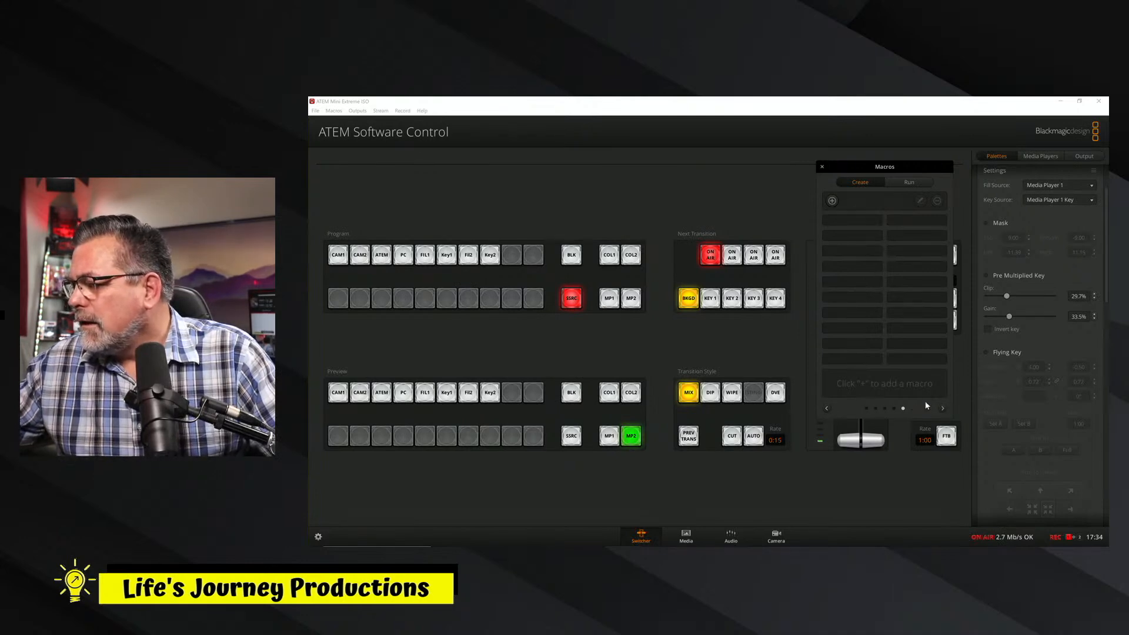
{"action": "left_click", "coordinate": [826, 409]}
{"action": "left_click", "coordinate": [826, 409]}
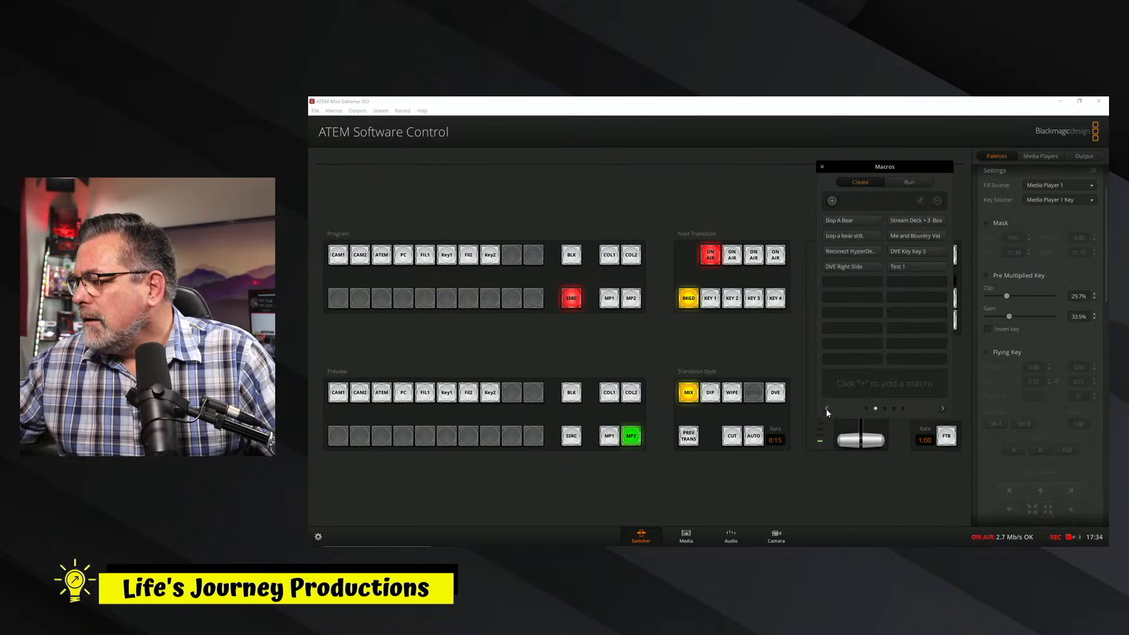
{"action": "left_click", "coordinate": [909, 267]}
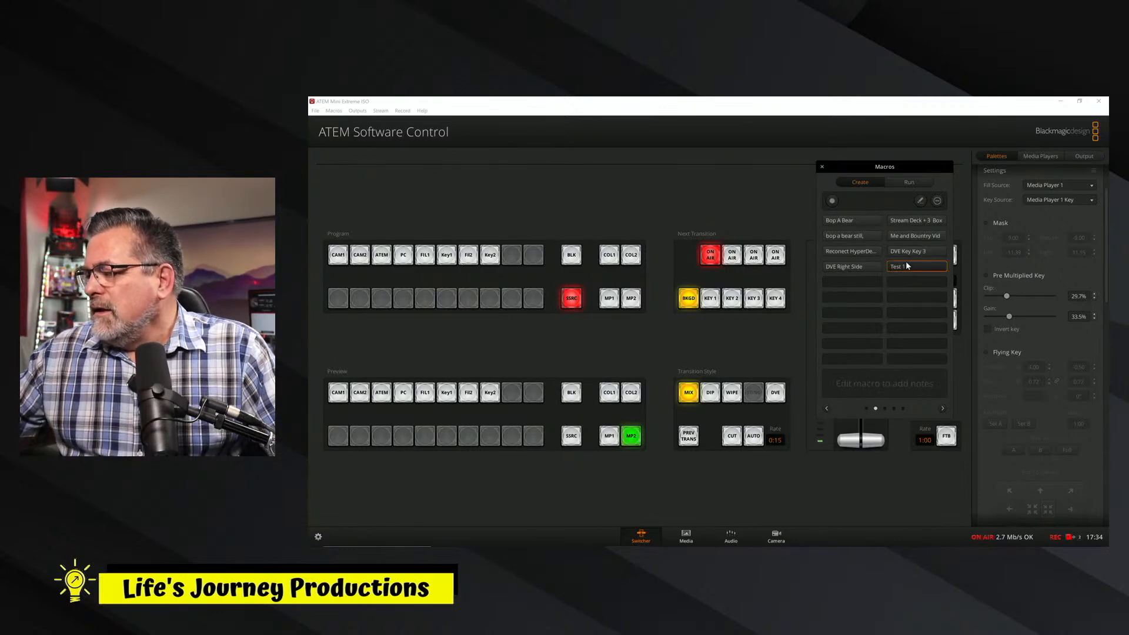
{"action": "left_click", "coordinate": [913, 183]}
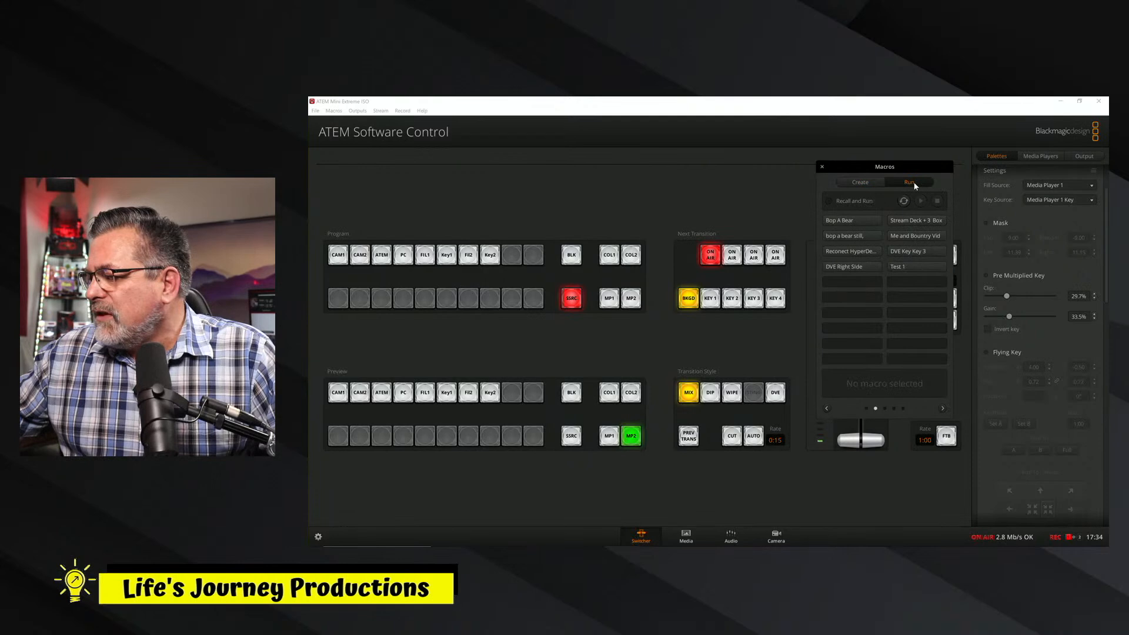
{"action": "left_click", "coordinate": [906, 268]}
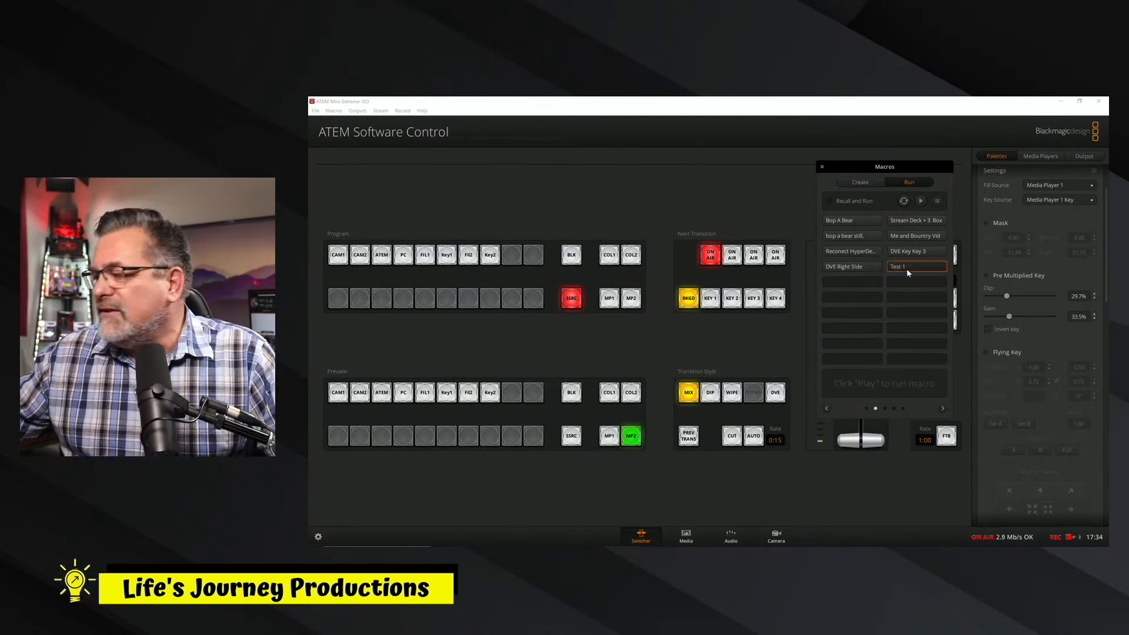
Test the Test 1 macro by running it with upstream Key 1 off air, and switch the program output to CAM2.
{"action": "left_click", "coordinate": [712, 257]}
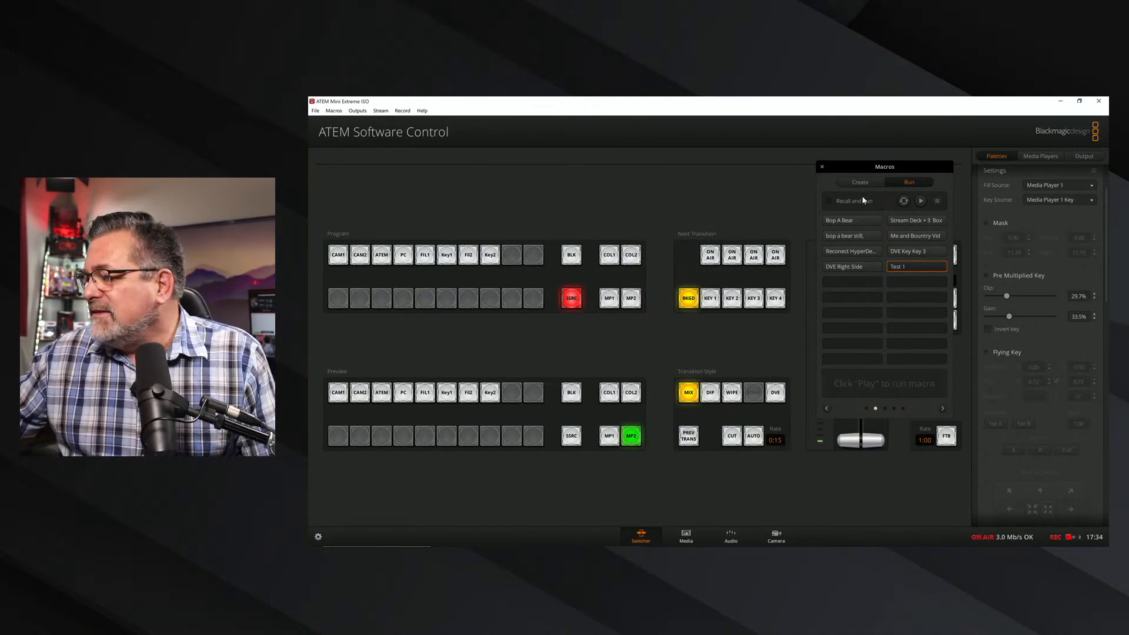
{"action": "left_click", "coordinate": [921, 201]}
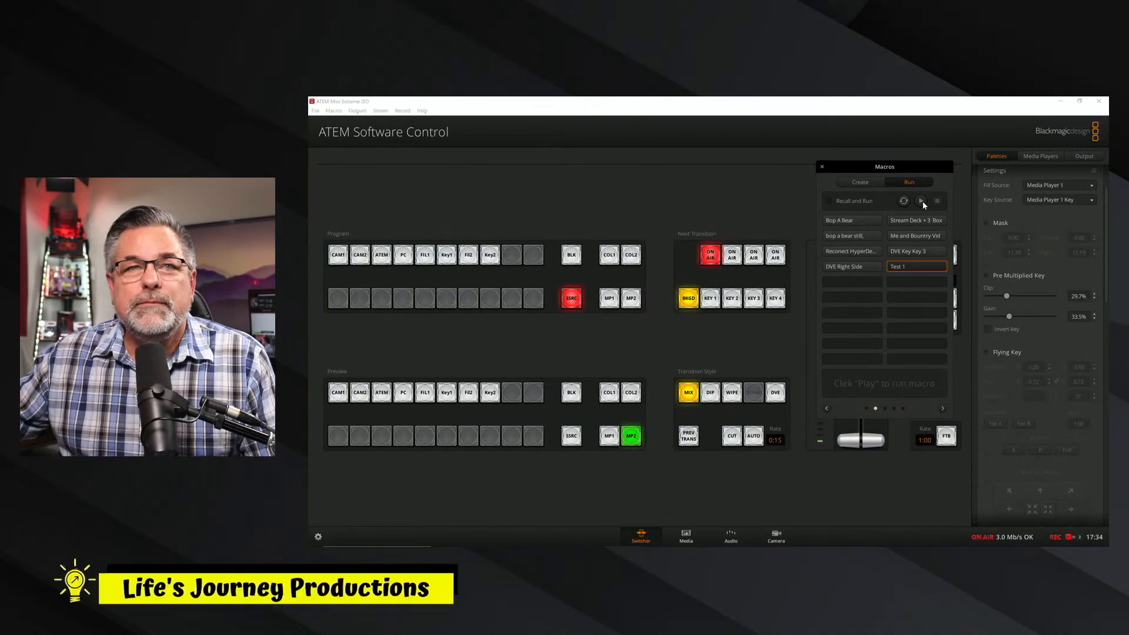
{"action": "left_click", "coordinate": [361, 256]}
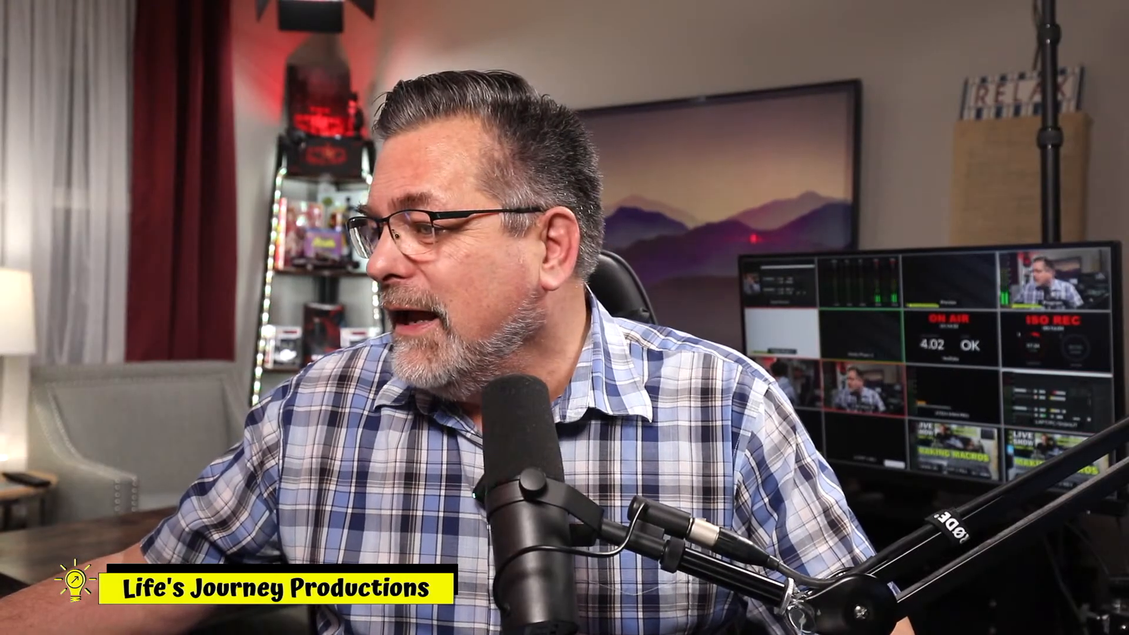
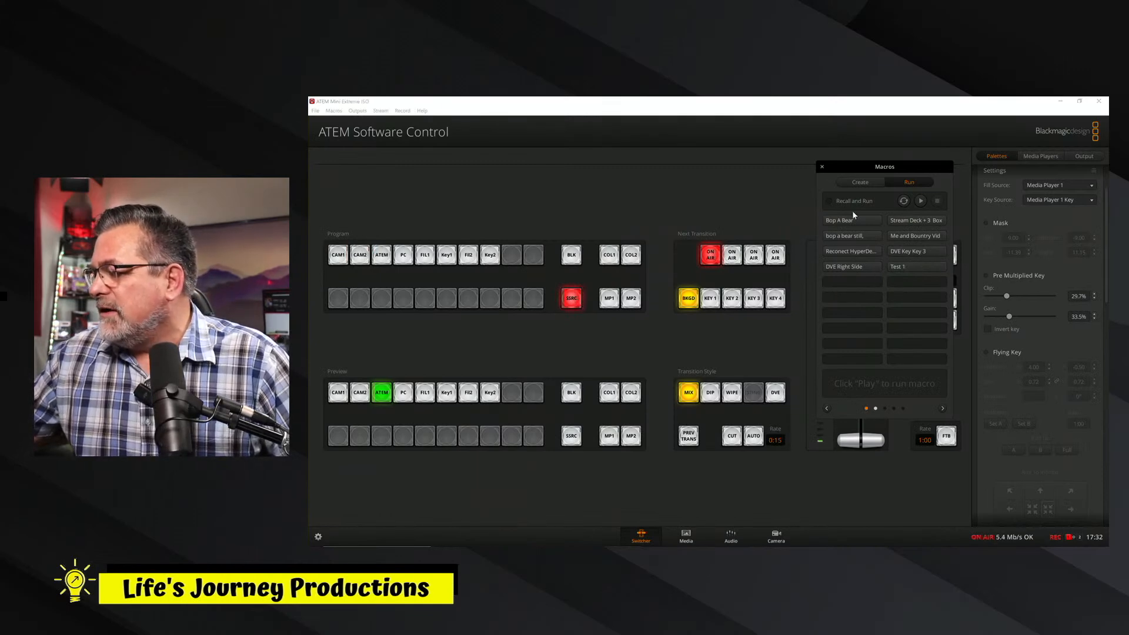
Create a macro named Test 2 in the empty slot below DVE Right Side and start recording it.
{"action": "left_click", "coordinate": [859, 181]}
{"action": "left_click", "coordinate": [841, 280]}
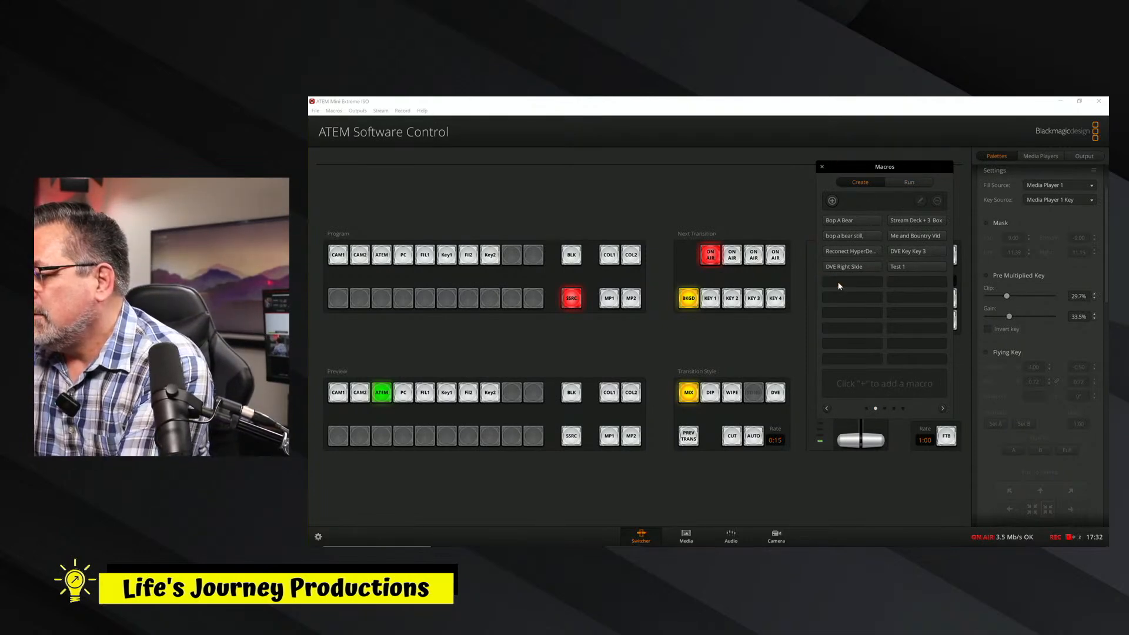
{"action": "left_click", "coordinate": [832, 201]}
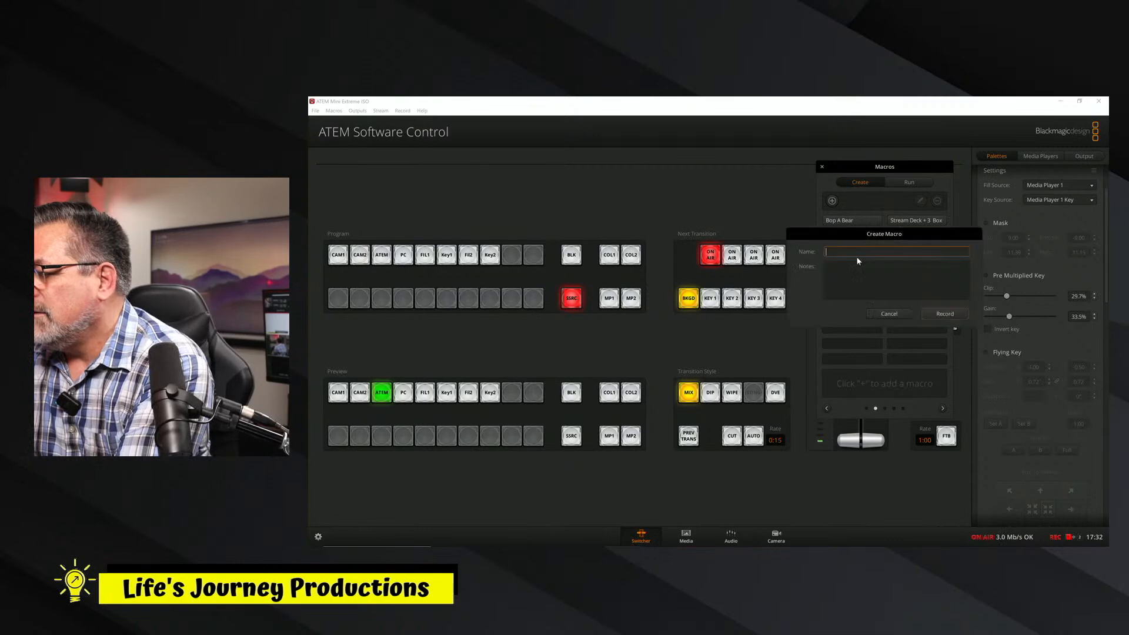
{"action": "type", "text": "Tedst 2"}
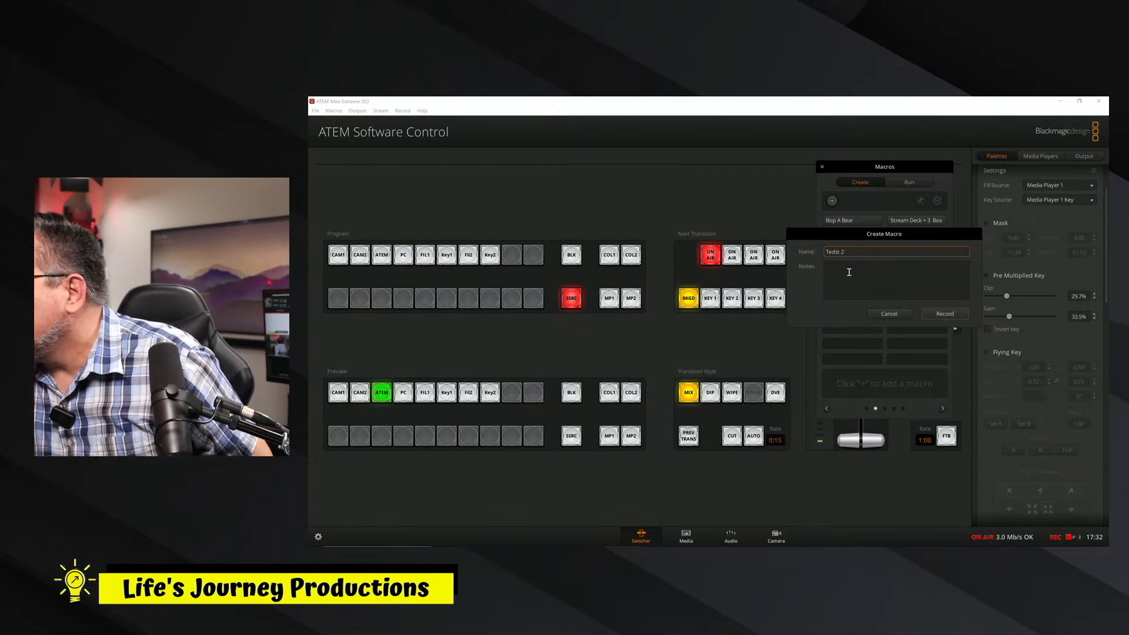
{"action": "key", "text": "BackSpace"}
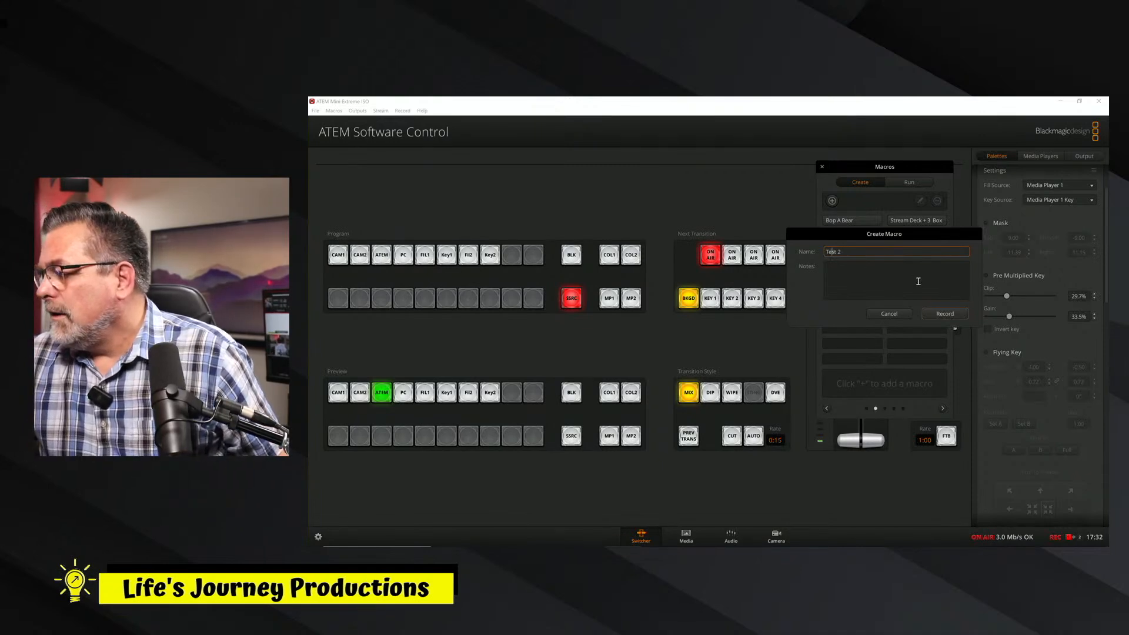
{"action": "left_click", "coordinate": [937, 315]}
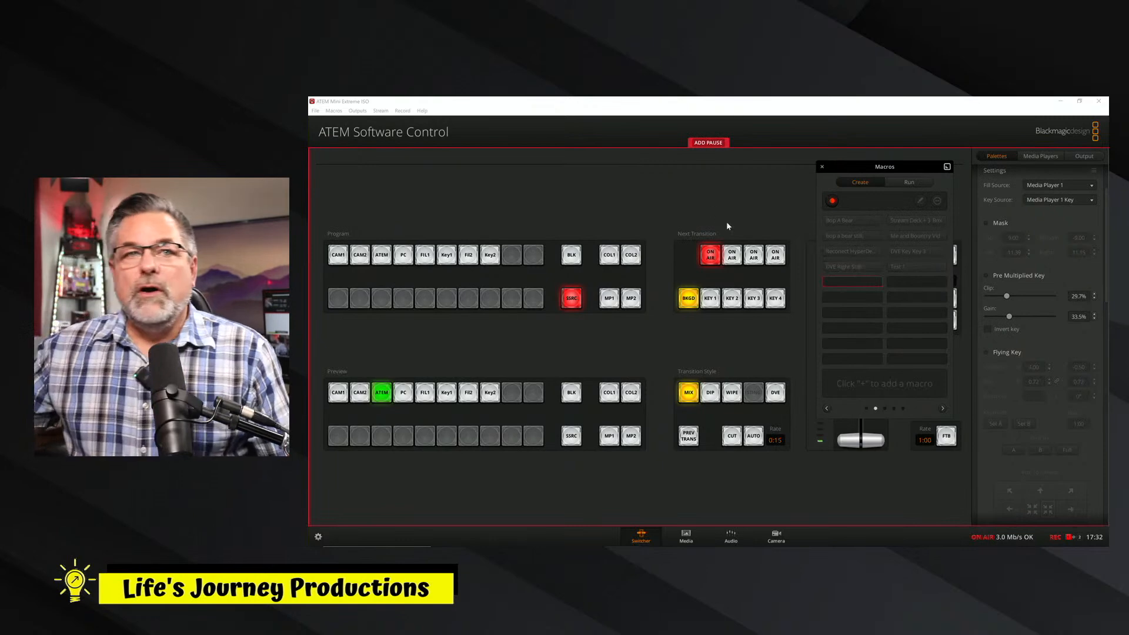
Switch upstream Key 1 off air and back on air within the recording, and move the Macros window off the transition controls.
{"action": "left_click", "coordinate": [711, 262]}
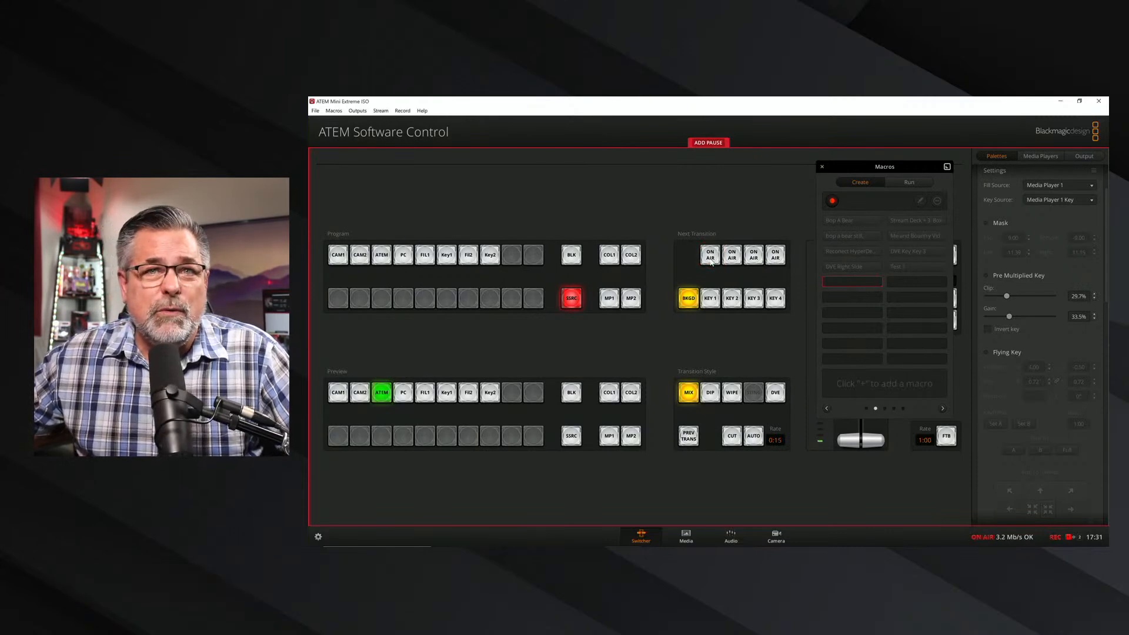
{"action": "left_click", "coordinate": [712, 261]}
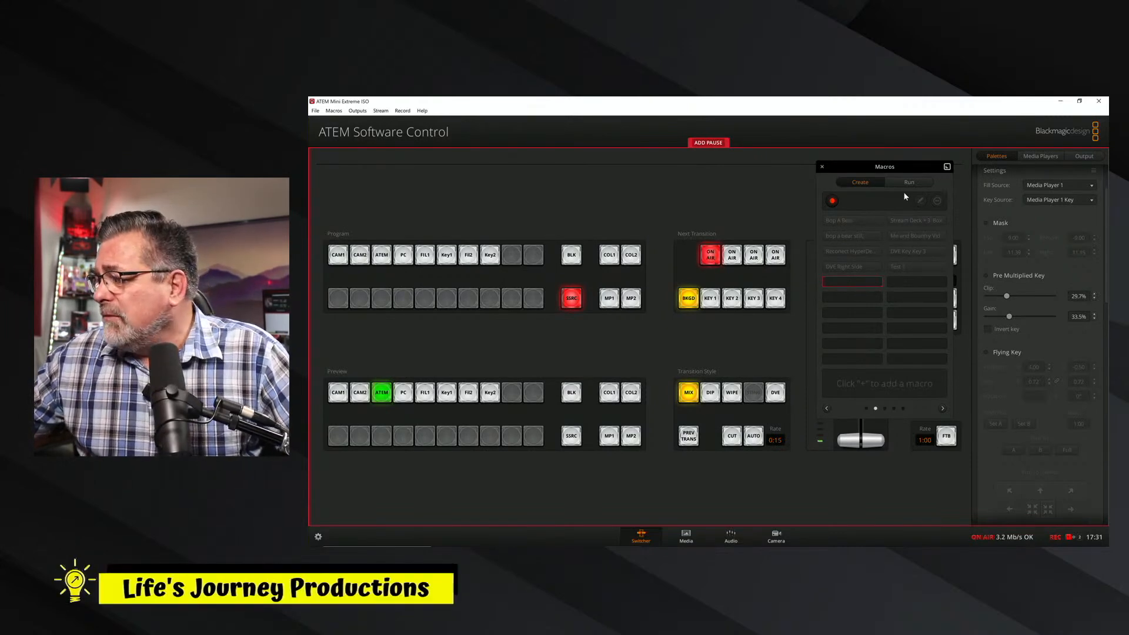
{"action": "left_click_drag", "start_coordinate": [913, 170], "coordinate": [447, 214]}
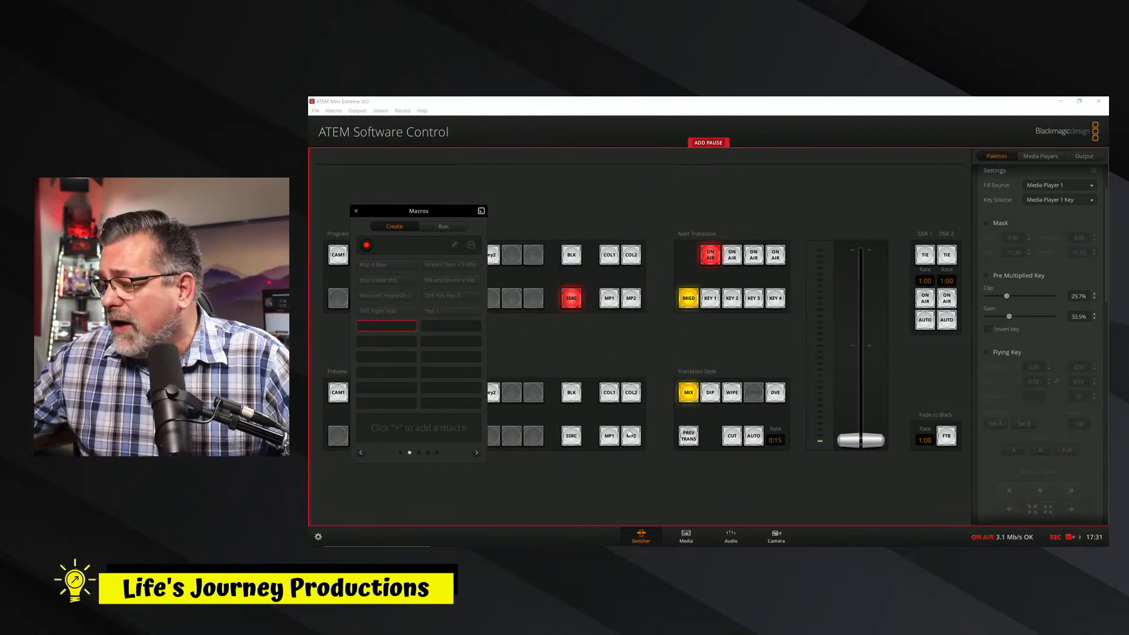
Load the Life's Journey Lower Thirds still into Media Player 1 with the Macros window moved off the stills.
{"action": "left_click", "coordinate": [686, 536]}
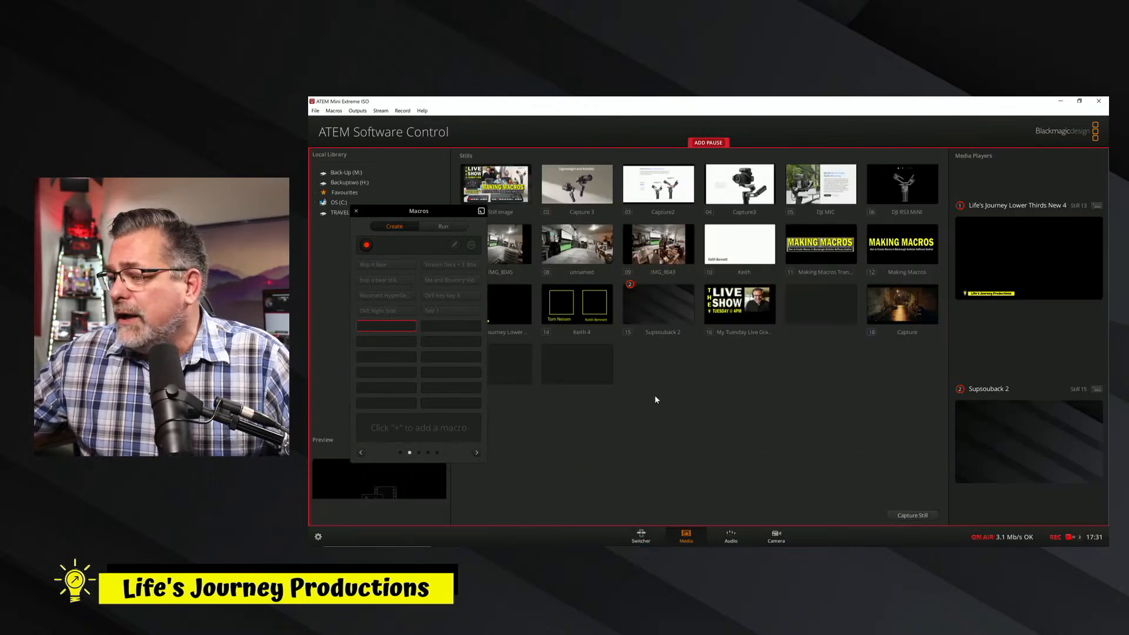
{"action": "left_click_drag", "start_coordinate": [430, 210], "coordinate": [408, 210]}
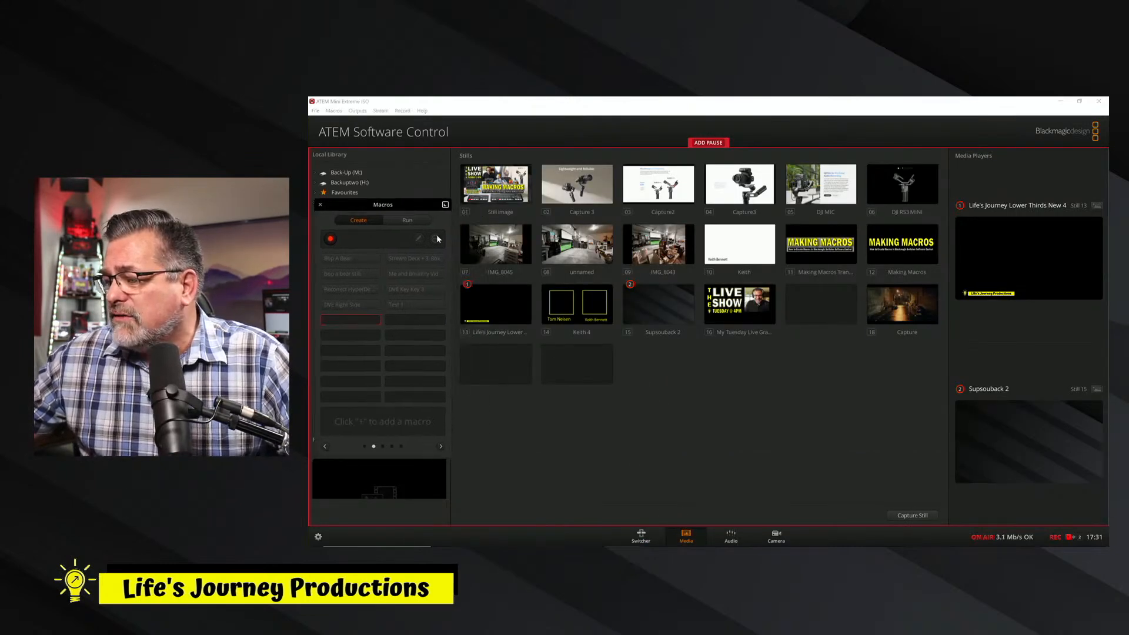
{"action": "left_click_drag", "start_coordinate": [497, 315], "coordinate": [1058, 241]}
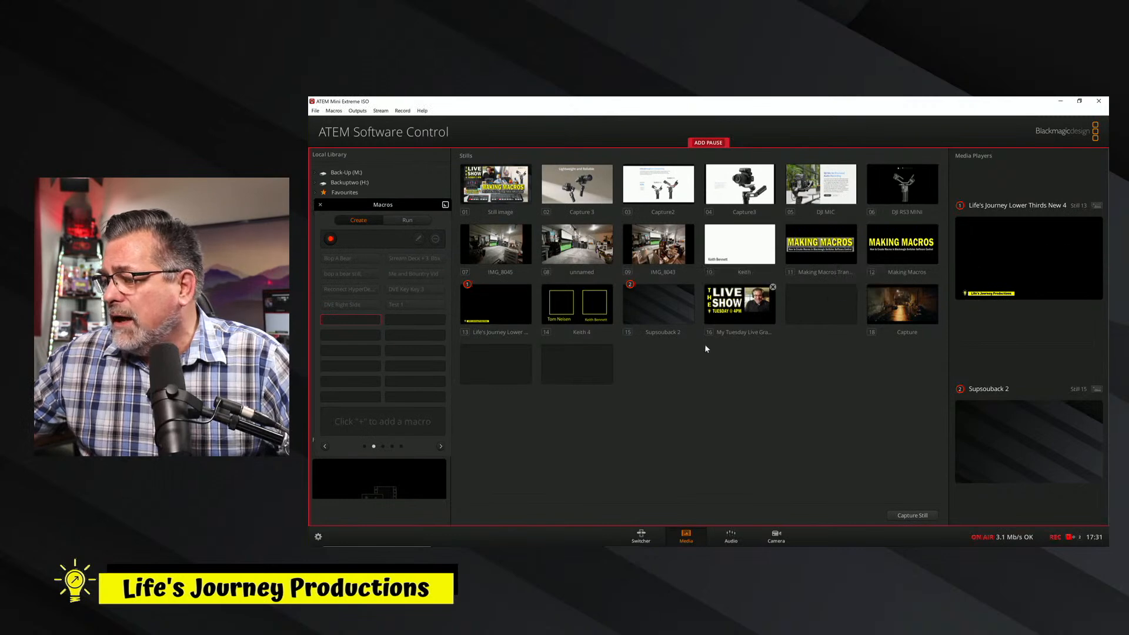
{"action": "left_click_drag", "start_coordinate": [499, 319], "coordinate": [1002, 275]}
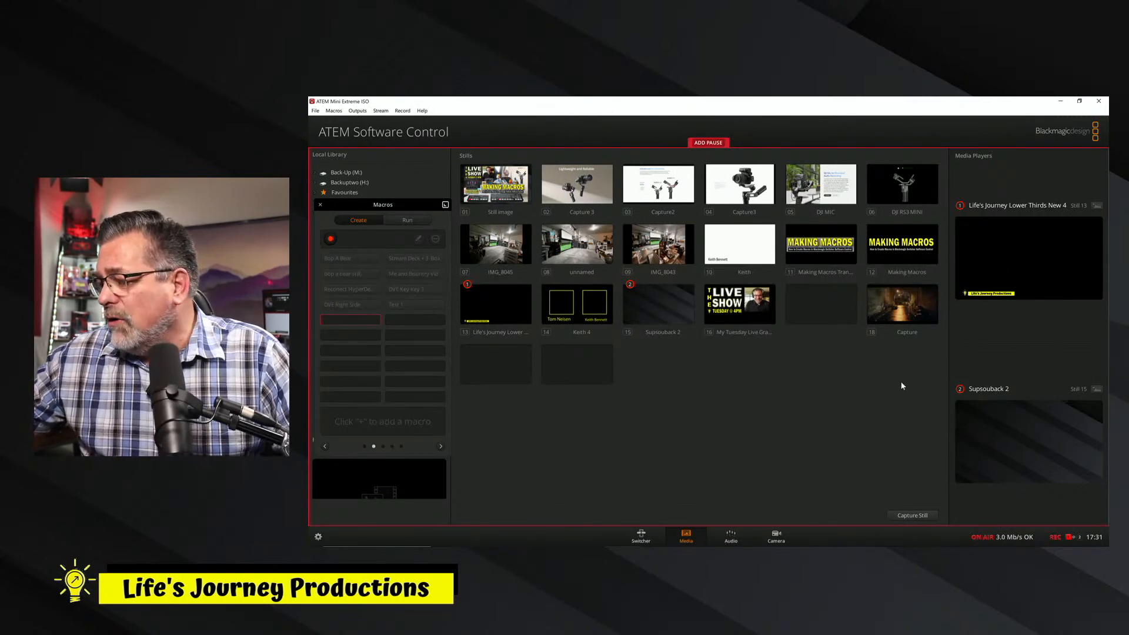
Reselect upstream Key 1's sources within the macro recording, with Media Player 1 as Fill Source and Media Player 1 Key as Key Source.
{"action": "left_click", "coordinate": [641, 537]}
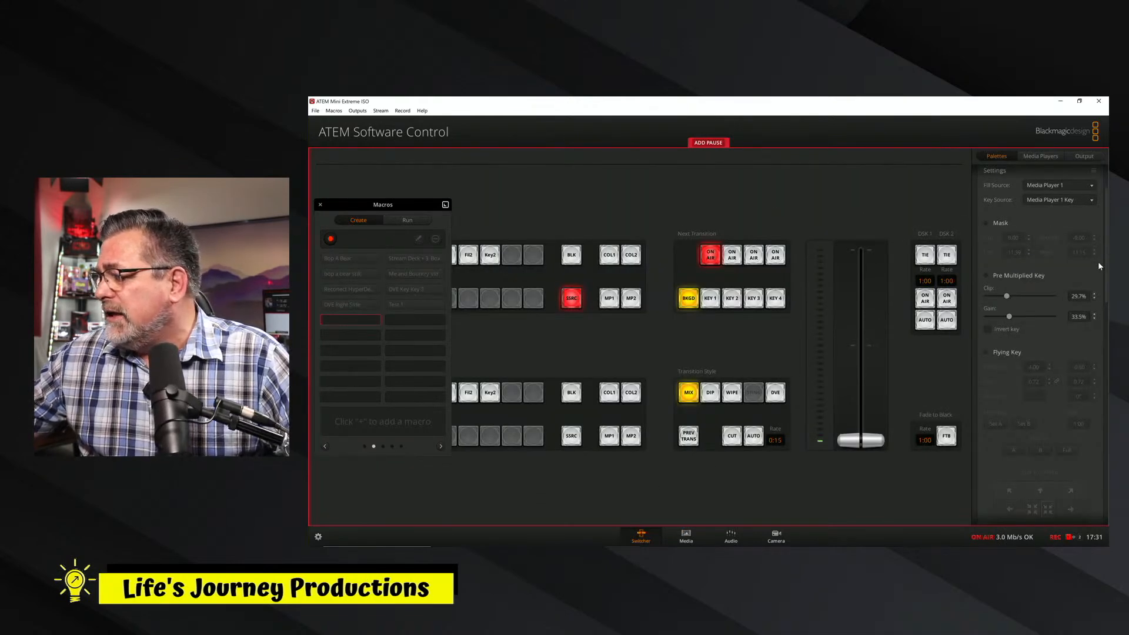
{"action": "scroll", "coordinate": [1040, 294], "scroll_direction": "up", "scroll_amount": 2}
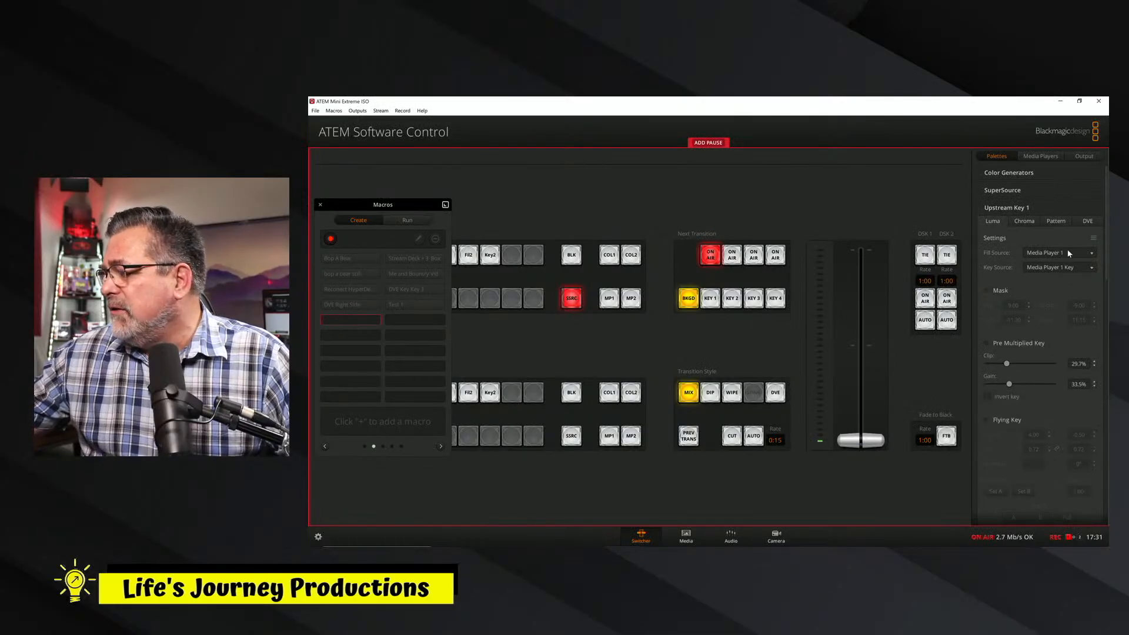
{"action": "left_click", "coordinate": [1069, 253]}
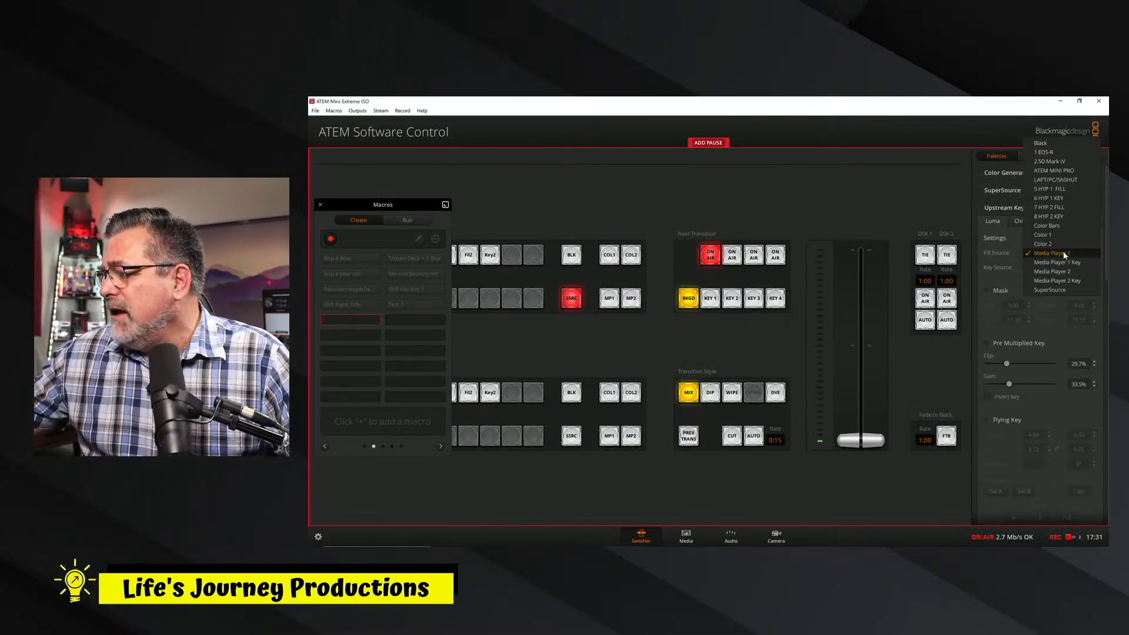
{"action": "left_click", "coordinate": [1062, 263]}
{"action": "left_click", "coordinate": [1061, 253]}
{"action": "left_click", "coordinate": [1057, 244]}
{"action": "left_click", "coordinate": [1056, 266]}
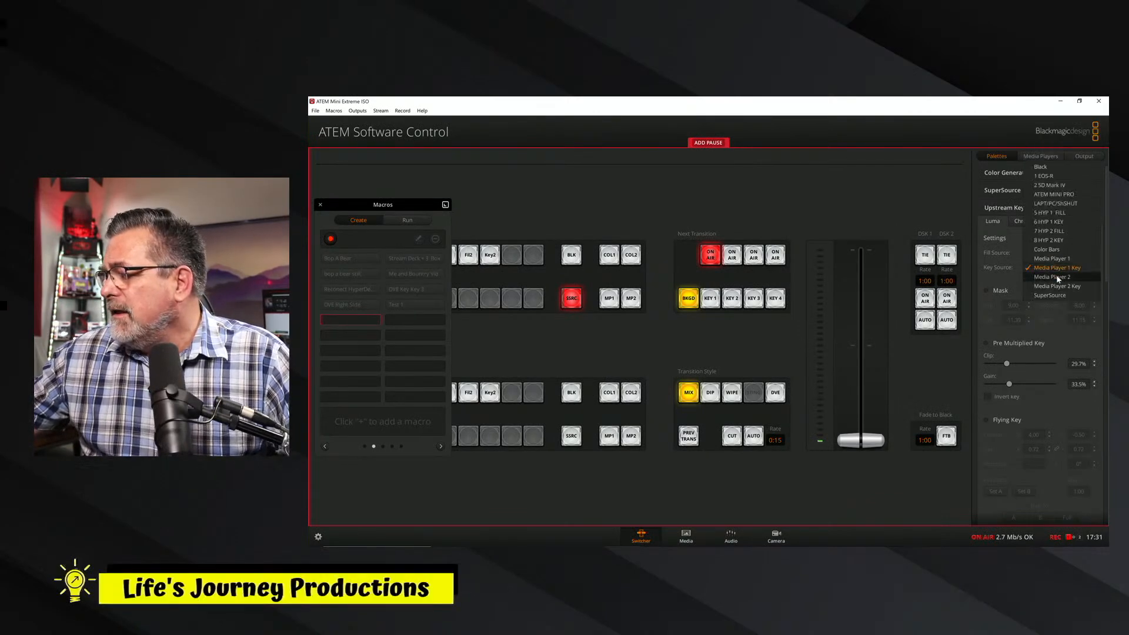
{"action": "left_click", "coordinate": [1056, 274]}
{"action": "left_click", "coordinate": [1056, 271]}
{"action": "left_click", "coordinate": [1053, 258]}
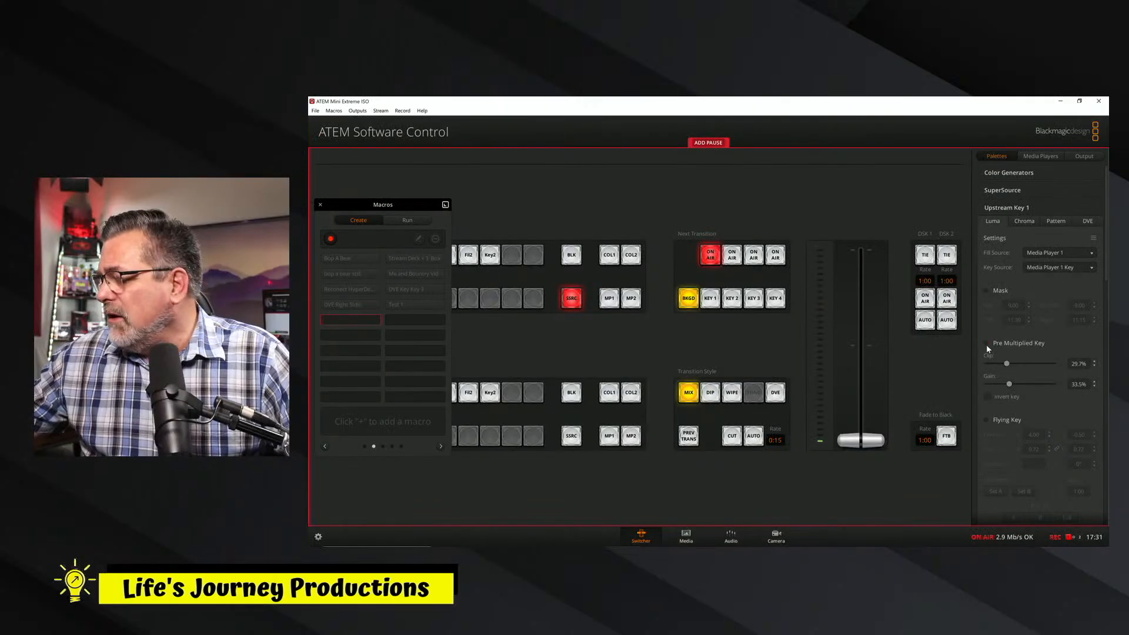
Enable the Flying Key option for upstream Key 1 within the macro recording.
{"action": "scroll", "coordinate": [1107, 334], "scroll_direction": "down", "scroll_amount": 5}
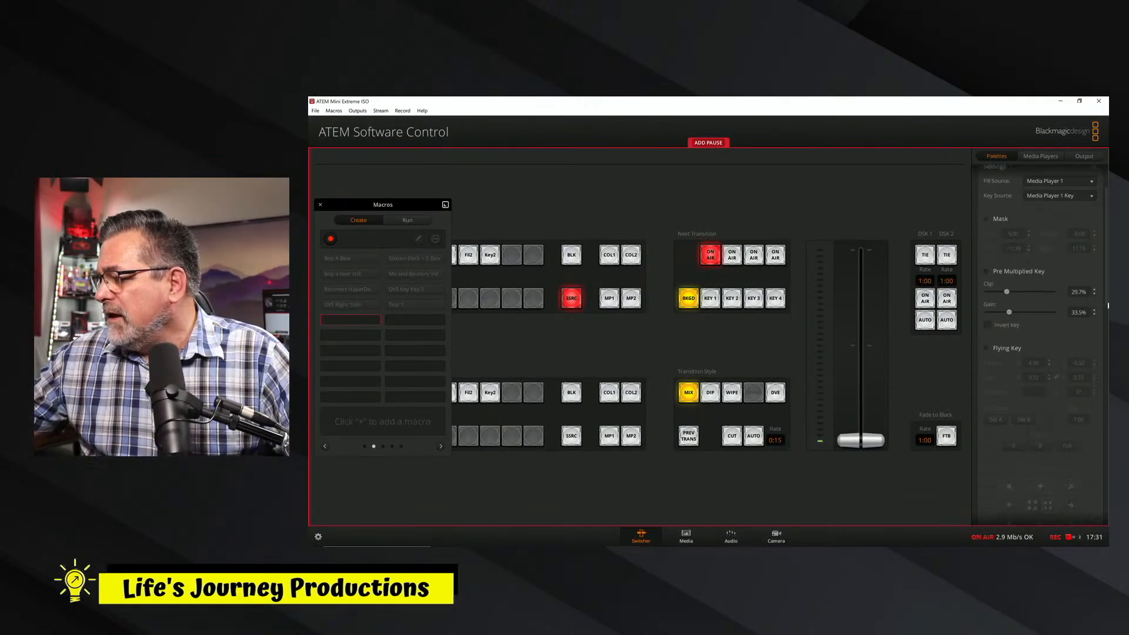
{"action": "scroll", "coordinate": [1085, 332], "scroll_direction": "up", "scroll_amount": 1}
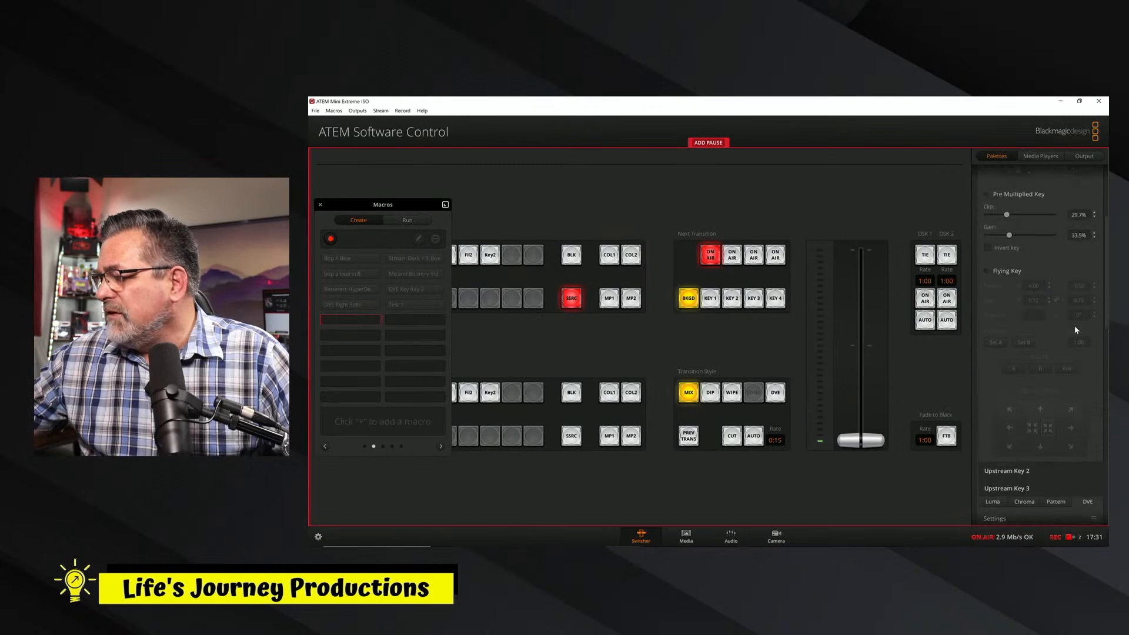
{"action": "left_click", "coordinate": [986, 271]}
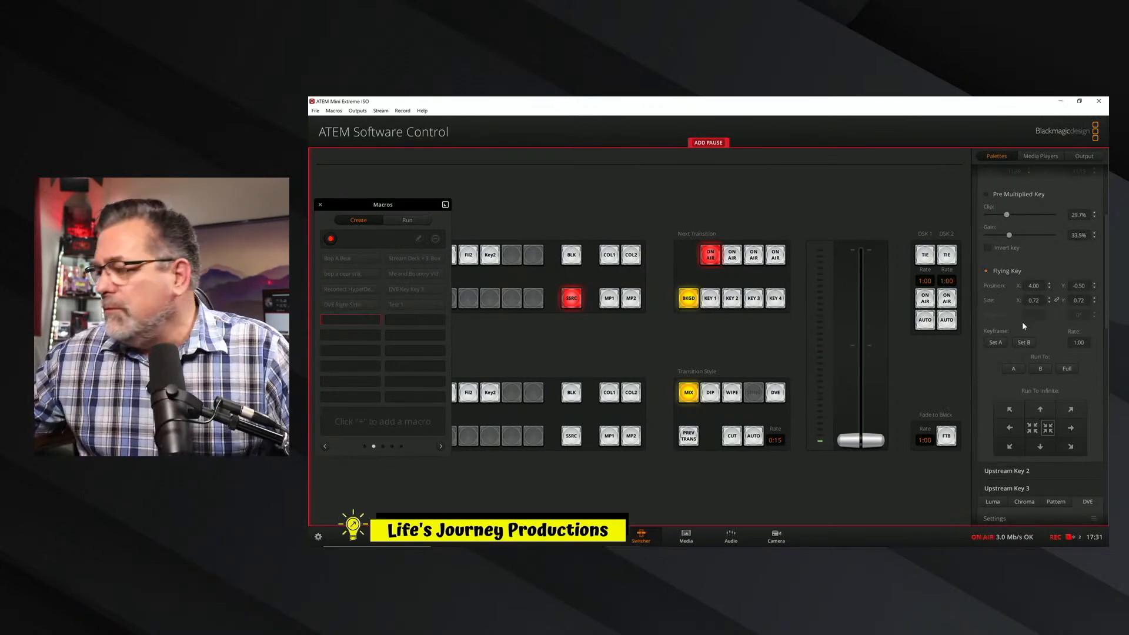
Set upstream Key 1's flying key position to X -4.90, Y 10.70 and its size to 0.40.
{"action": "left_click_drag", "start_coordinate": [1017, 288], "coordinate": [980, 297]}
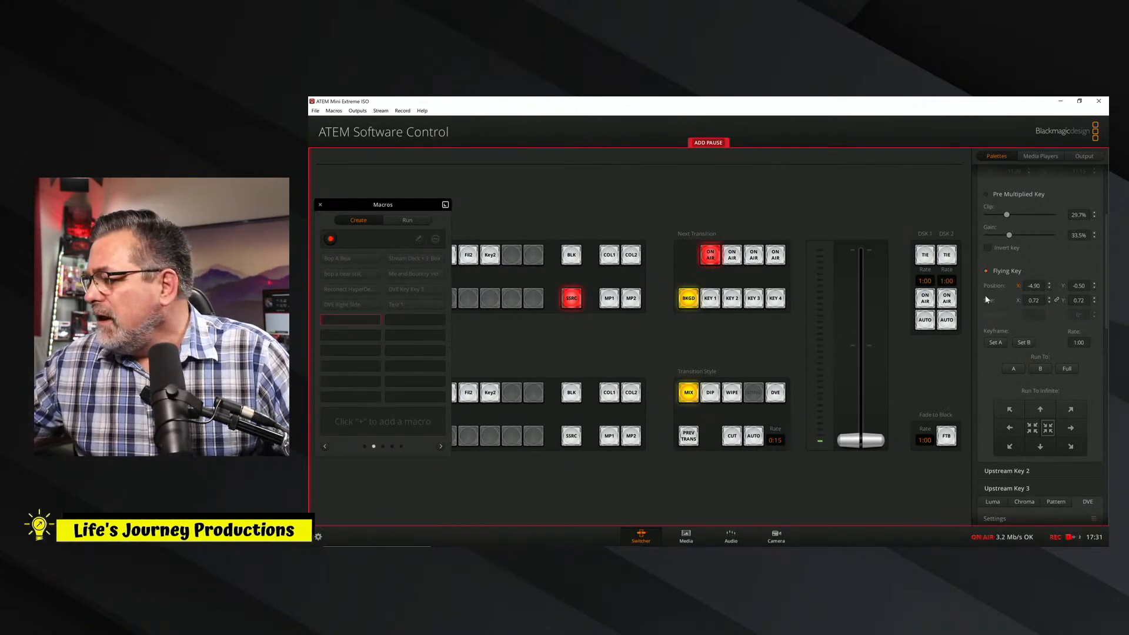
{"action": "left_click_drag", "start_coordinate": [1062, 287], "coordinate": [1106, 275]}
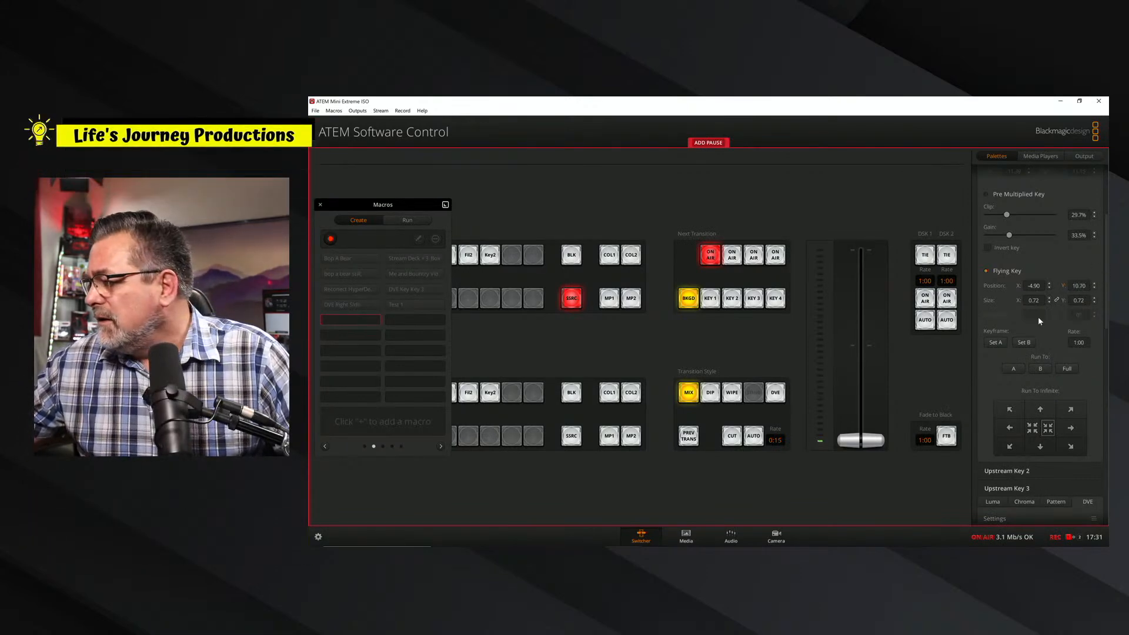
{"action": "left_click_drag", "start_coordinate": [1020, 301], "coordinate": [800, 325]}
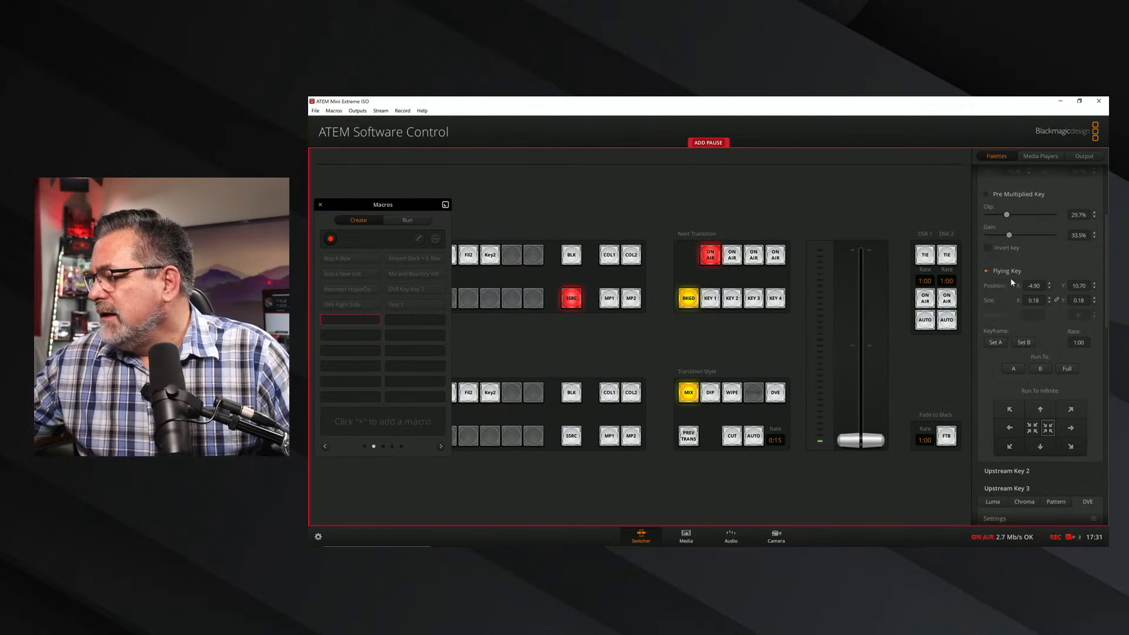
{"action": "left_click_drag", "start_coordinate": [1015, 300], "coordinate": [1105, 286]}
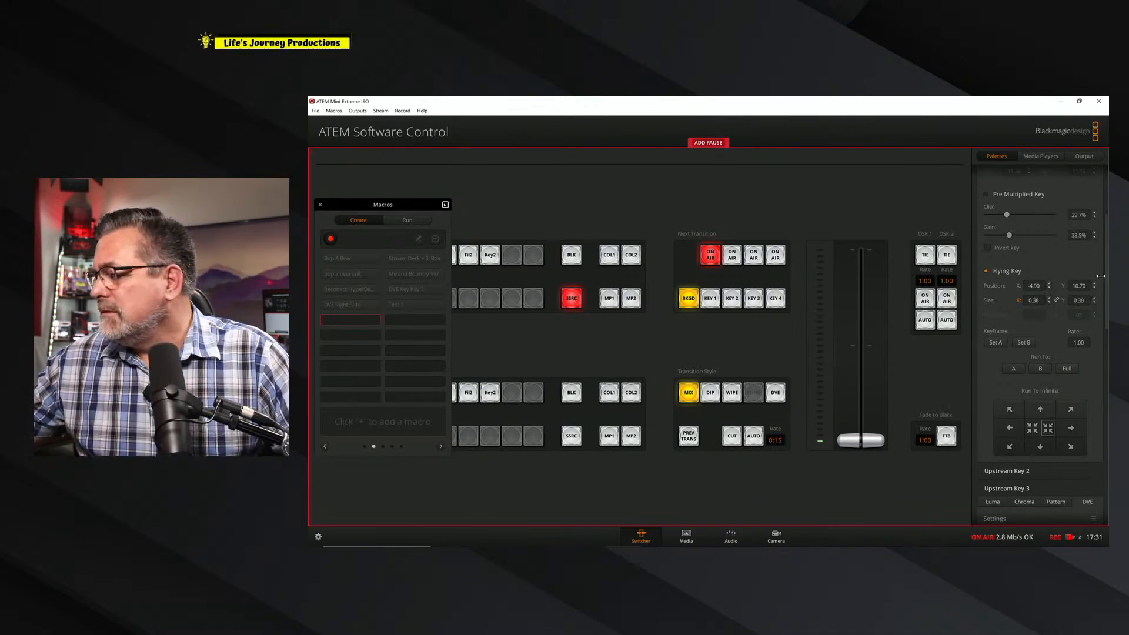
Run upstream Key 1 to full frame, shrink it to size 0.17 and position it at X -12.20, Y 10.90.
{"action": "left_click", "coordinate": [1067, 368]}
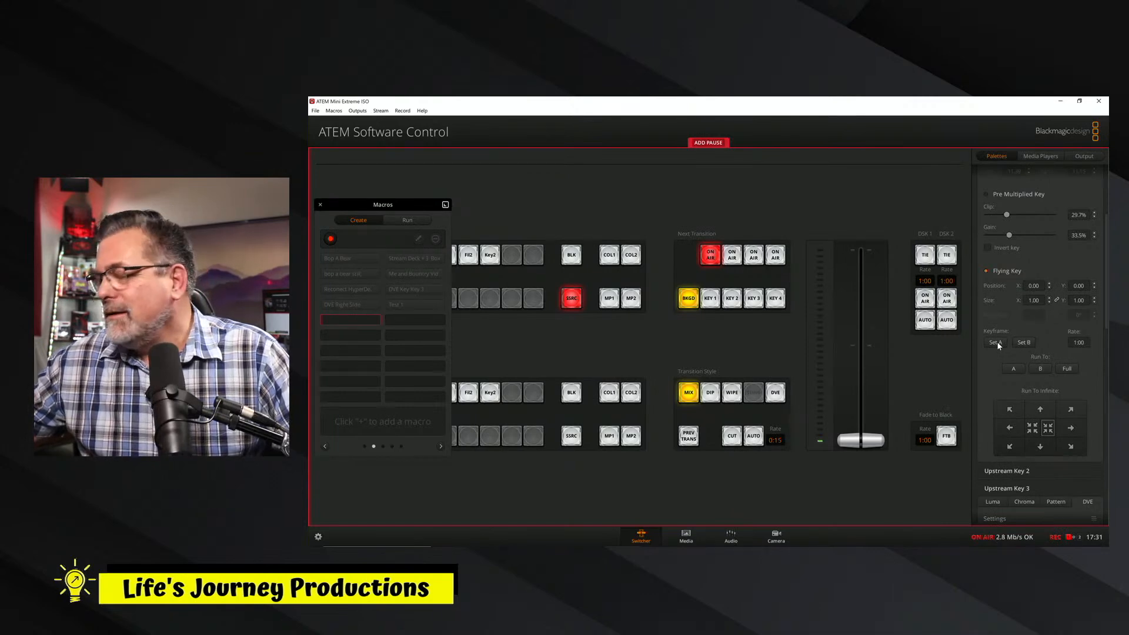
{"action": "left_click_drag", "start_coordinate": [1013, 305], "coordinate": [681, 336]}
{"action": "left_click_drag", "start_coordinate": [1014, 285], "coordinate": [965, 286]}
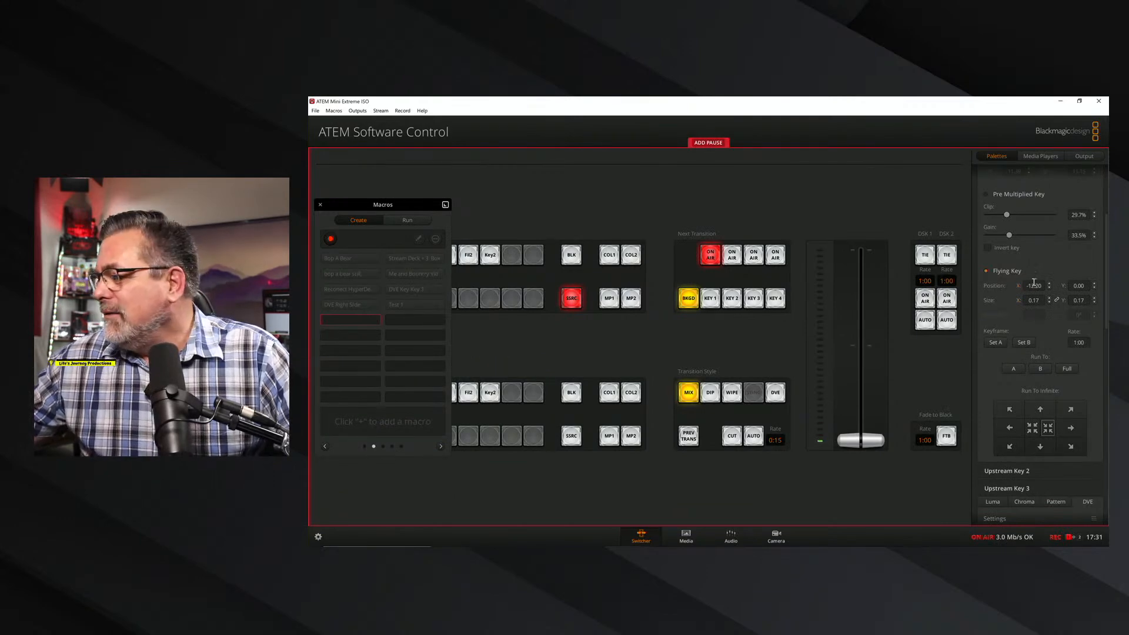
{"action": "left_click_drag", "start_coordinate": [1062, 286], "coordinate": [1105, 281]}
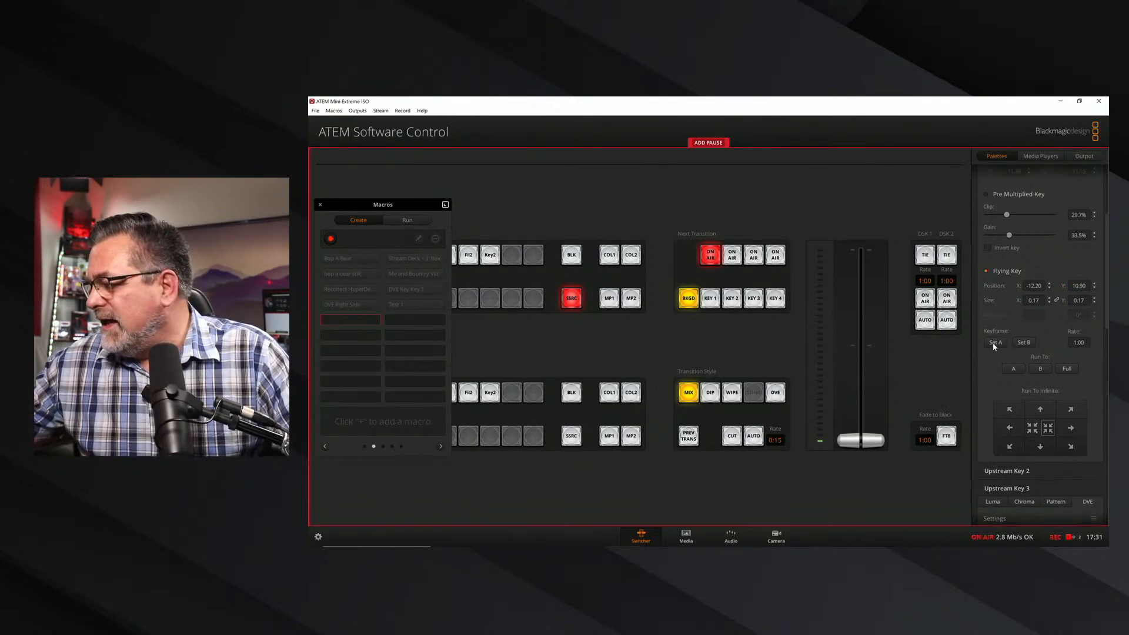
Record upstream Key 1 running to full and to keyframe A, add a pause, and run it to keyframe B.
{"action": "left_click", "coordinate": [1066, 369]}
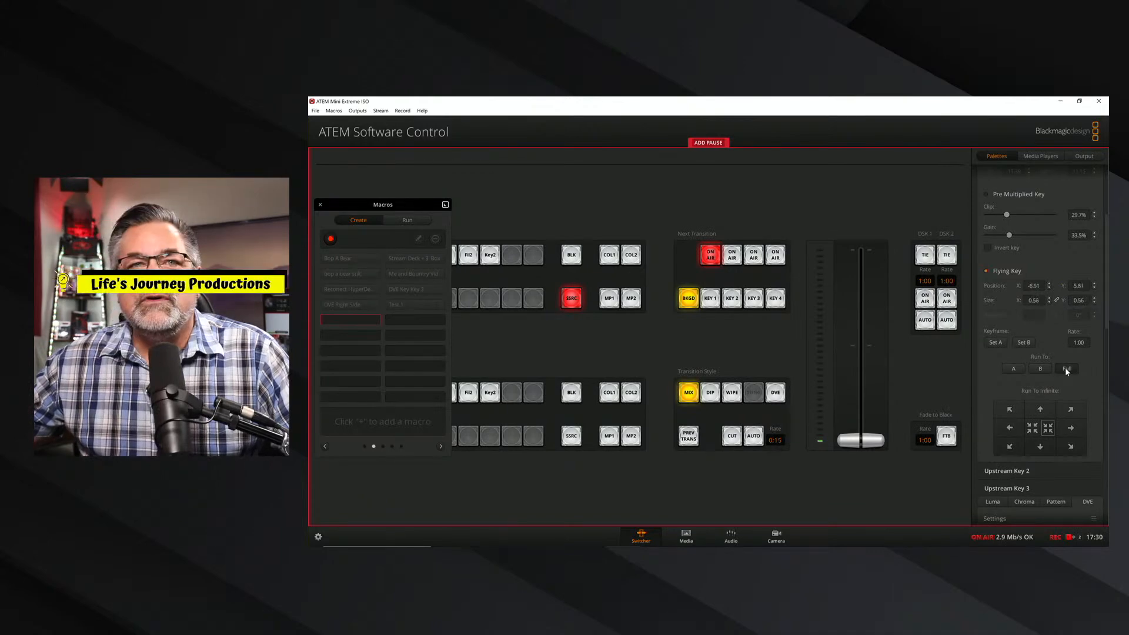
{"action": "left_click", "coordinate": [1014, 370]}
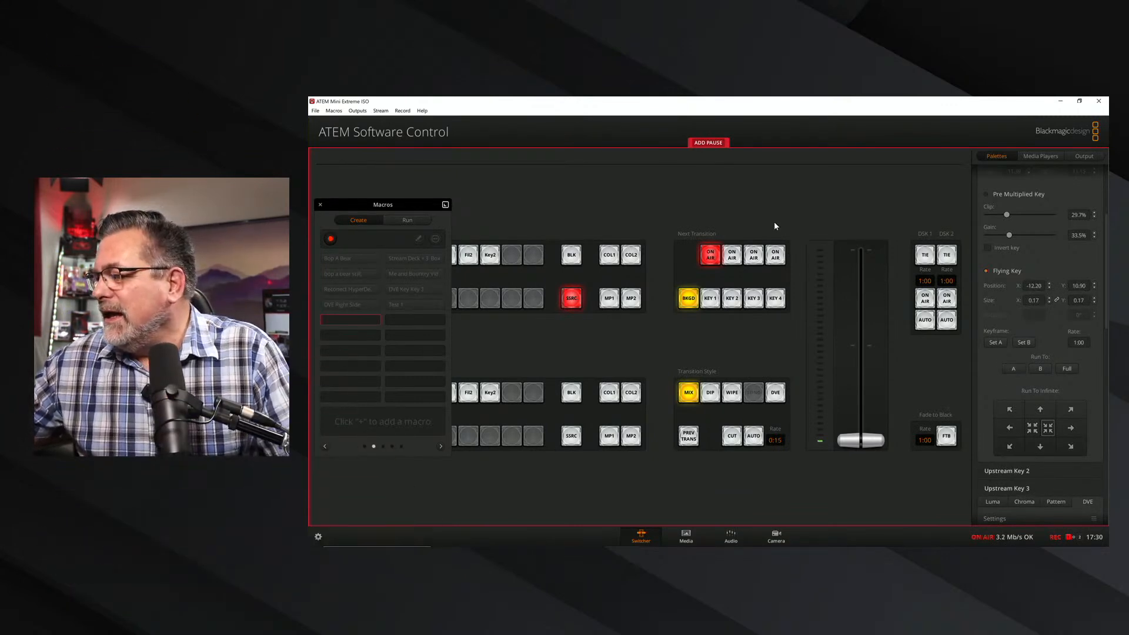
{"action": "left_click", "coordinate": [718, 144]}
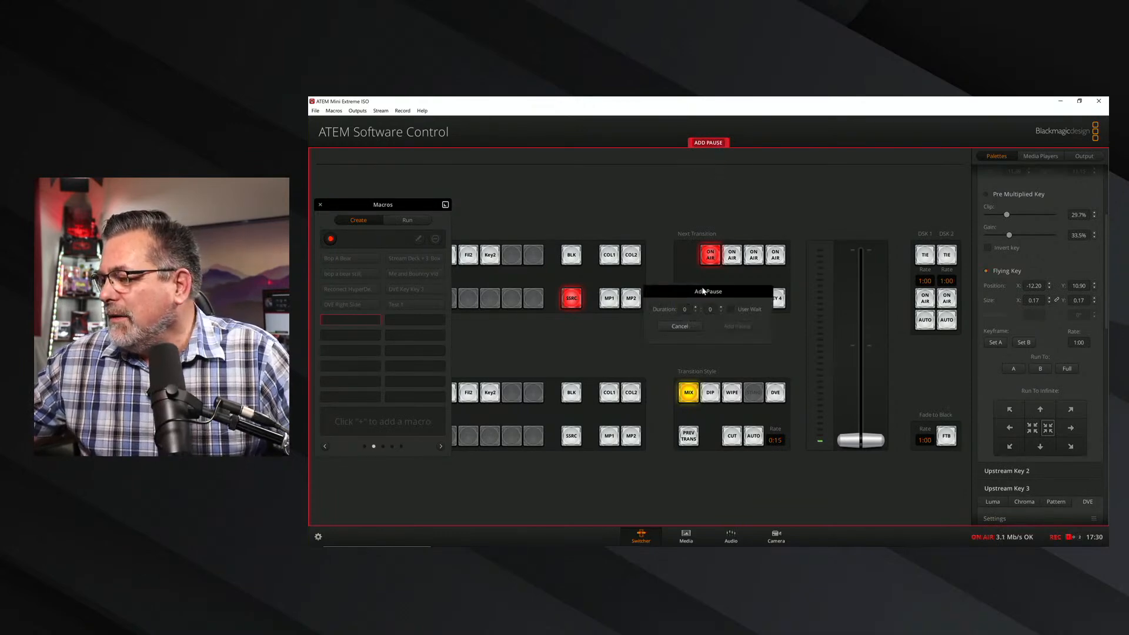
{"action": "left_click", "coordinate": [743, 329]}
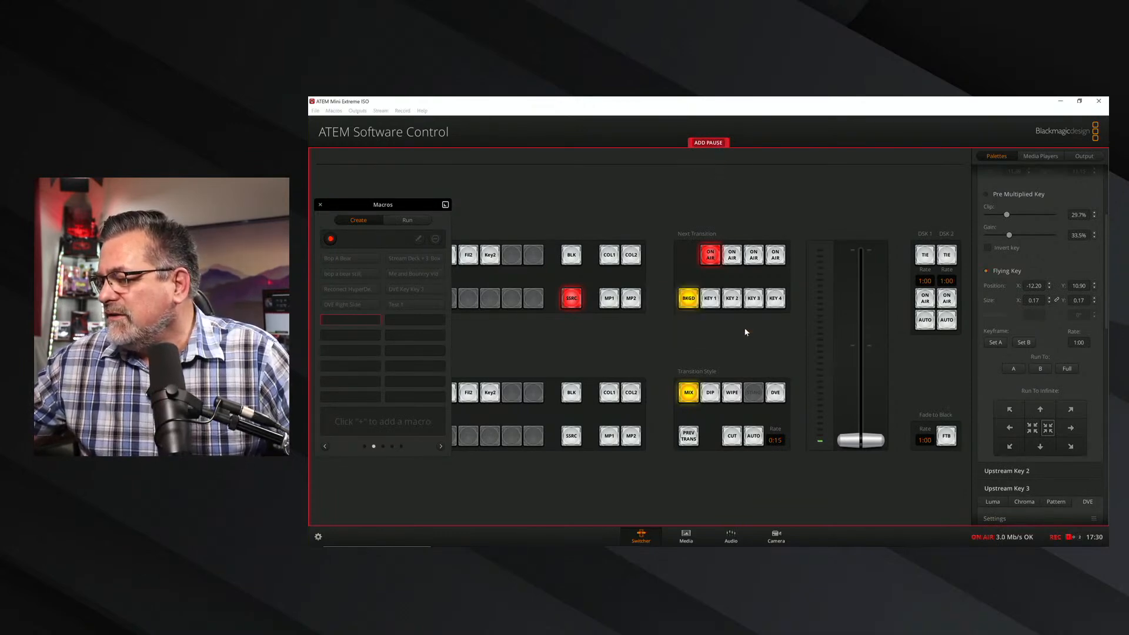
{"action": "left_click", "coordinate": [1039, 368]}
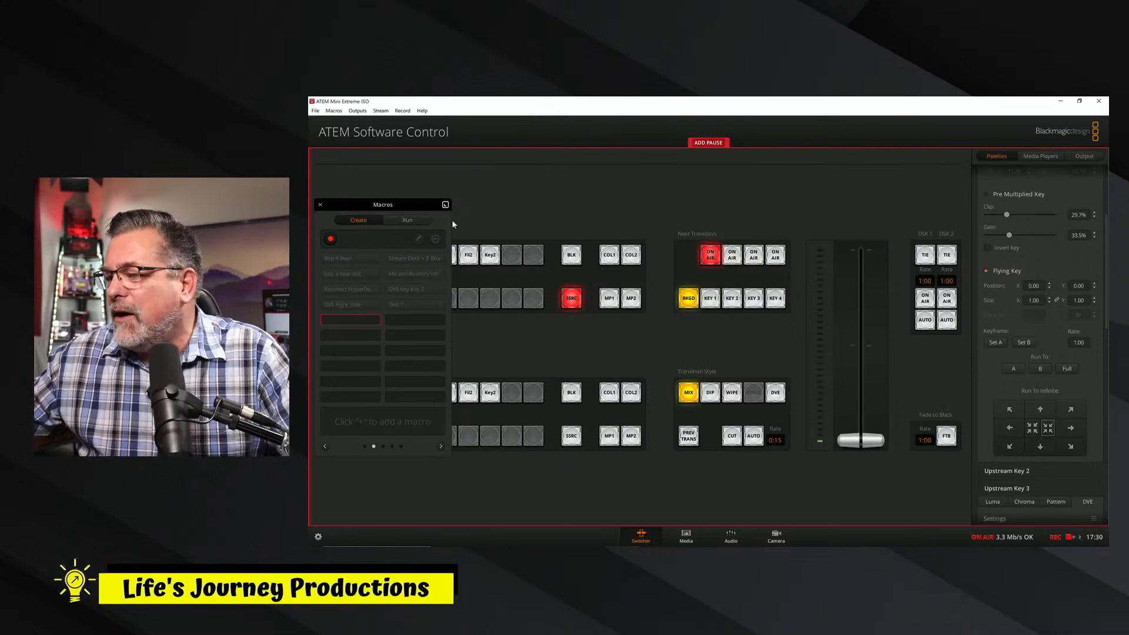
Stop recording the Test 2 macro and move the Macros window clear of the Next Transition controls.
{"action": "left_click_drag", "start_coordinate": [415, 202], "coordinate": [780, 180]}
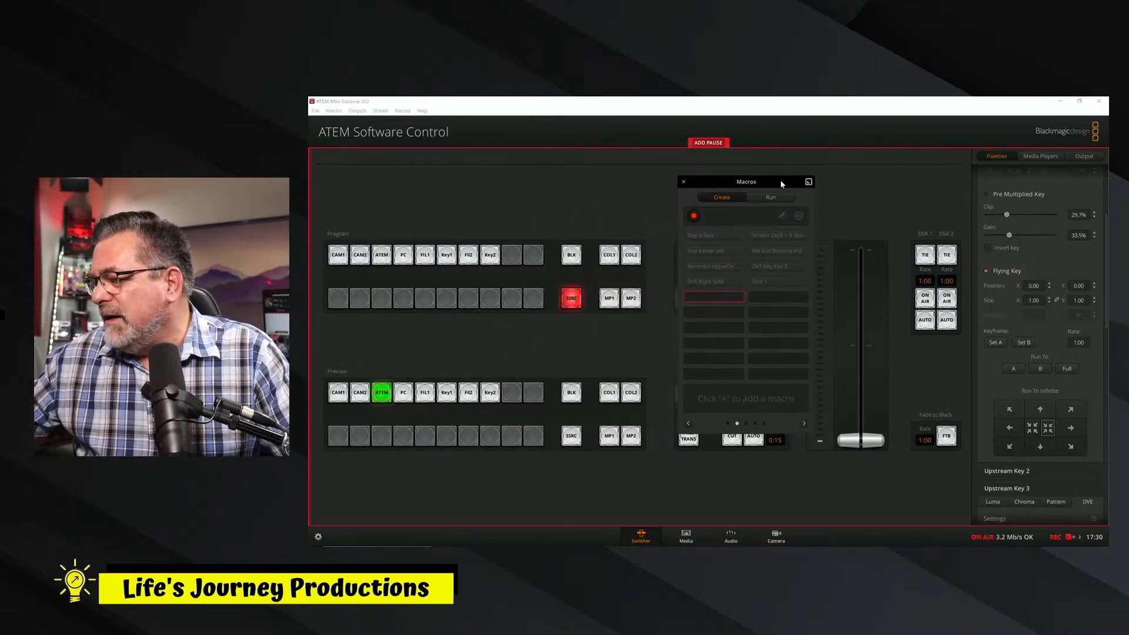
{"action": "left_click", "coordinate": [694, 217]}
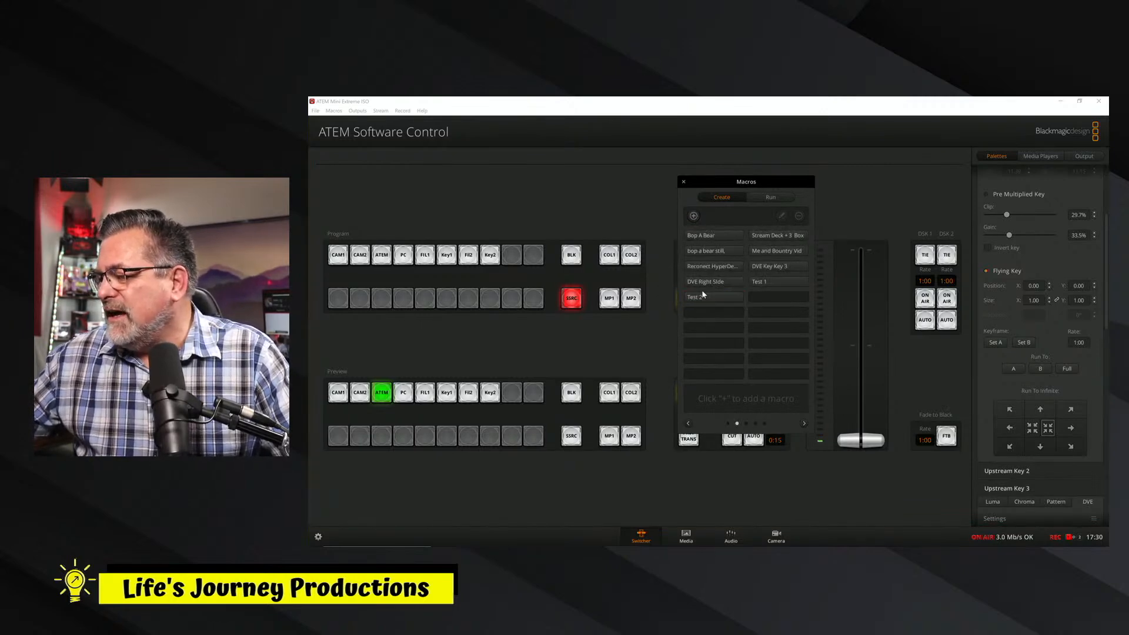
{"action": "left_click_drag", "start_coordinate": [734, 184], "coordinate": [458, 193]}
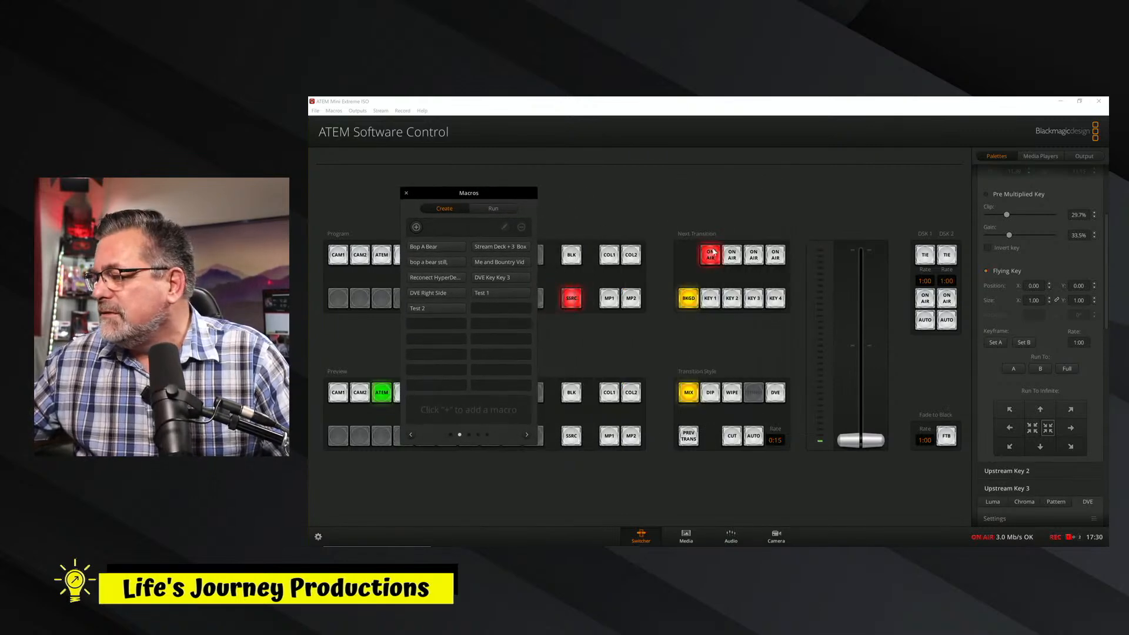
Run the Test 2 macro, then clear the macro selection.
{"action": "left_click", "coordinate": [494, 208]}
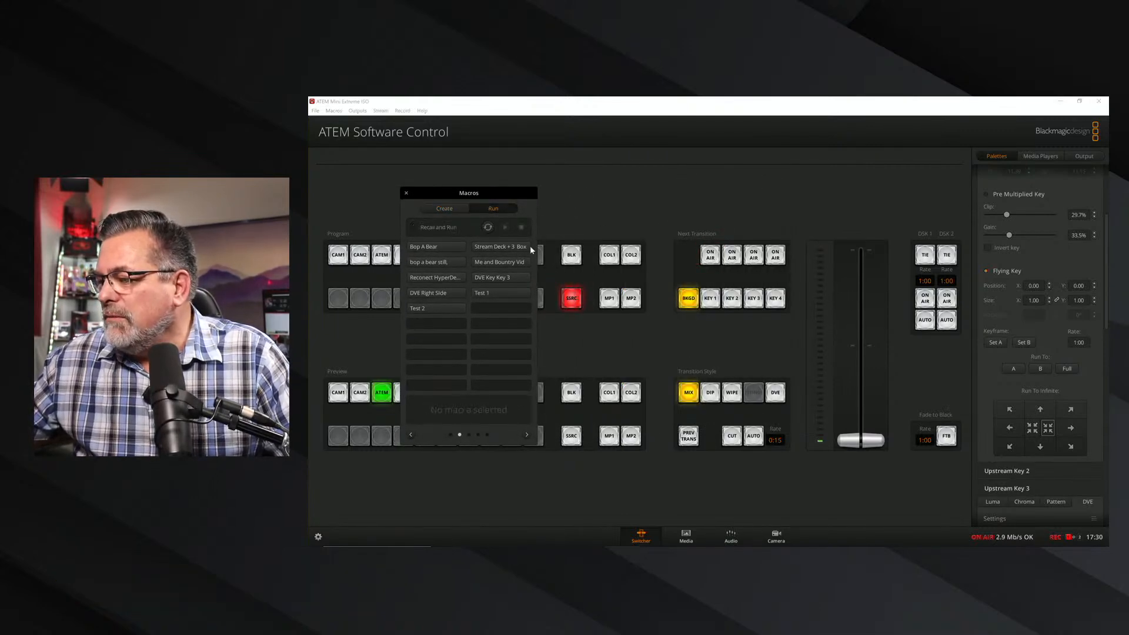
{"action": "left_click", "coordinate": [440, 308]}
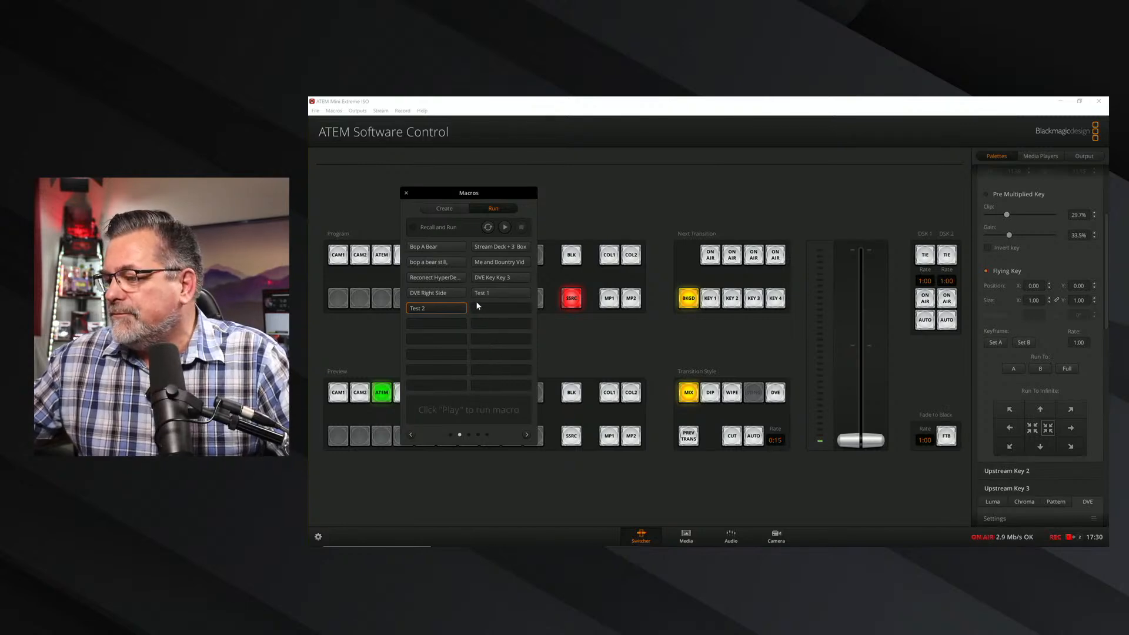
{"action": "left_click", "coordinate": [506, 228]}
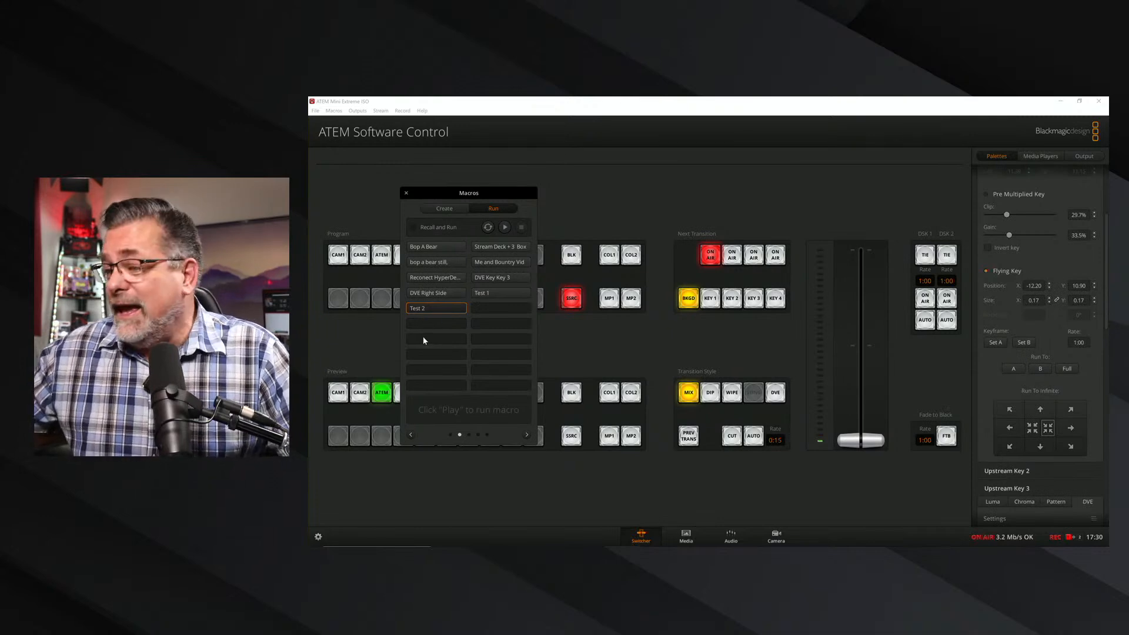
{"action": "left_click", "coordinate": [423, 321]}
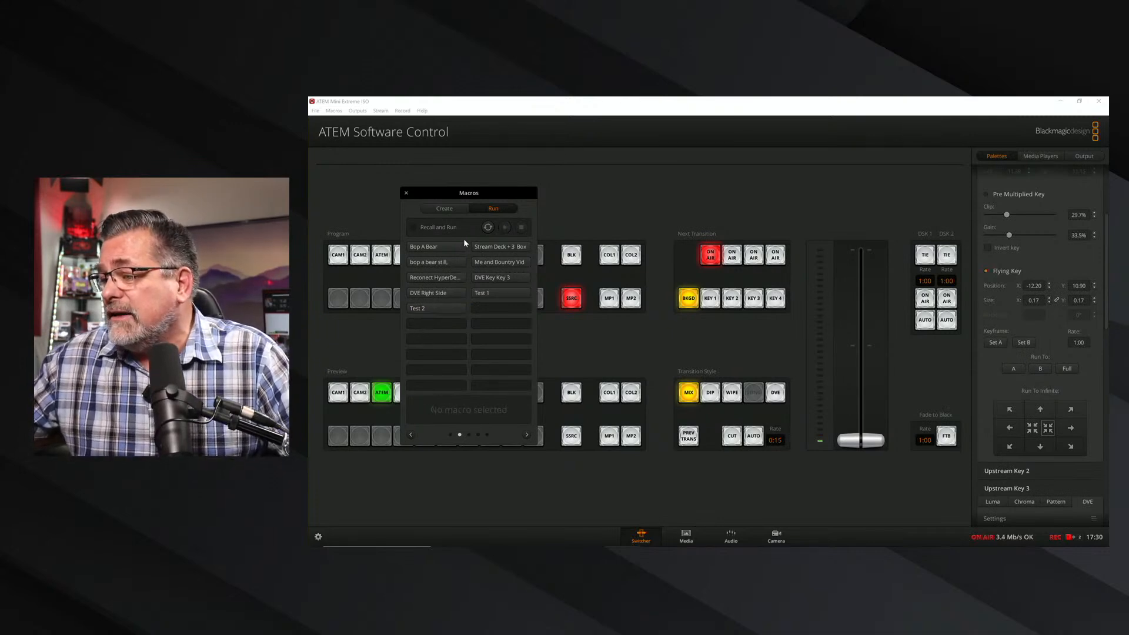
Start recording over the existing Test 2 macro and toggle upstream Key 1 off air and back on air.
{"action": "left_click", "coordinate": [438, 309]}
{"action": "left_click", "coordinate": [440, 208]}
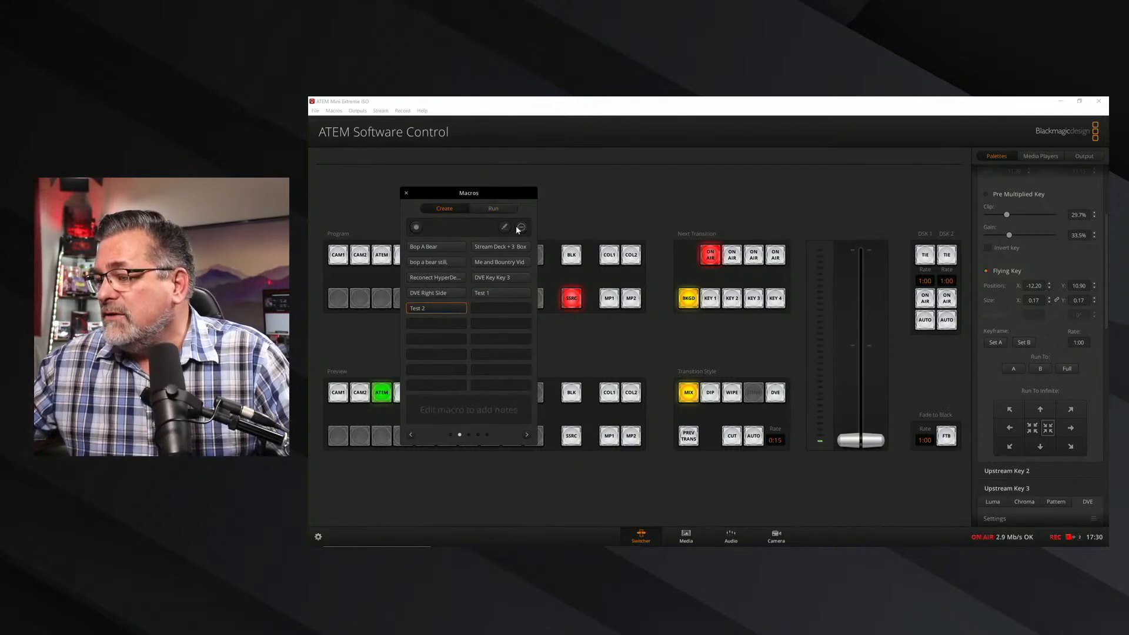
{"action": "left_click", "coordinate": [417, 227]}
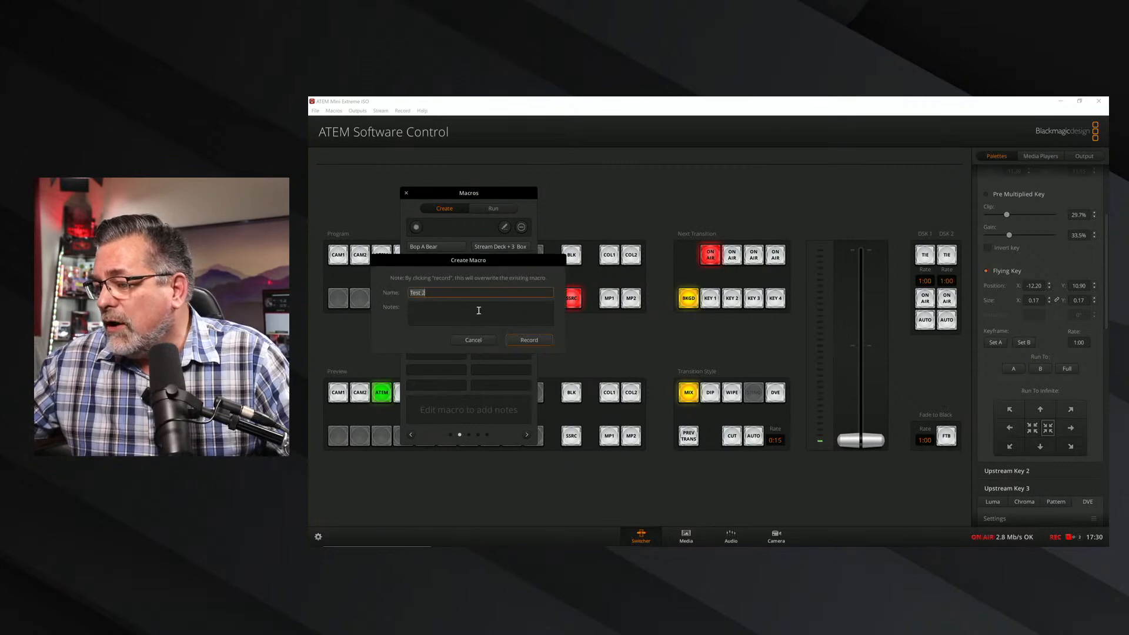
{"action": "left_click", "coordinate": [528, 339]}
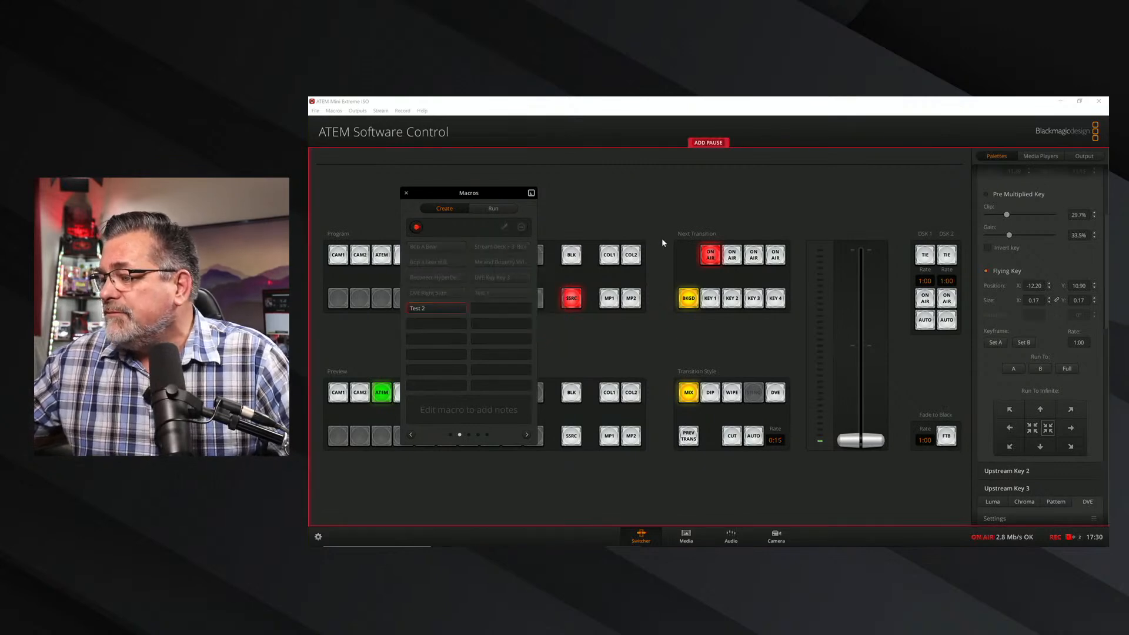
{"action": "left_click", "coordinate": [710, 258]}
{"action": "left_click", "coordinate": [710, 258]}
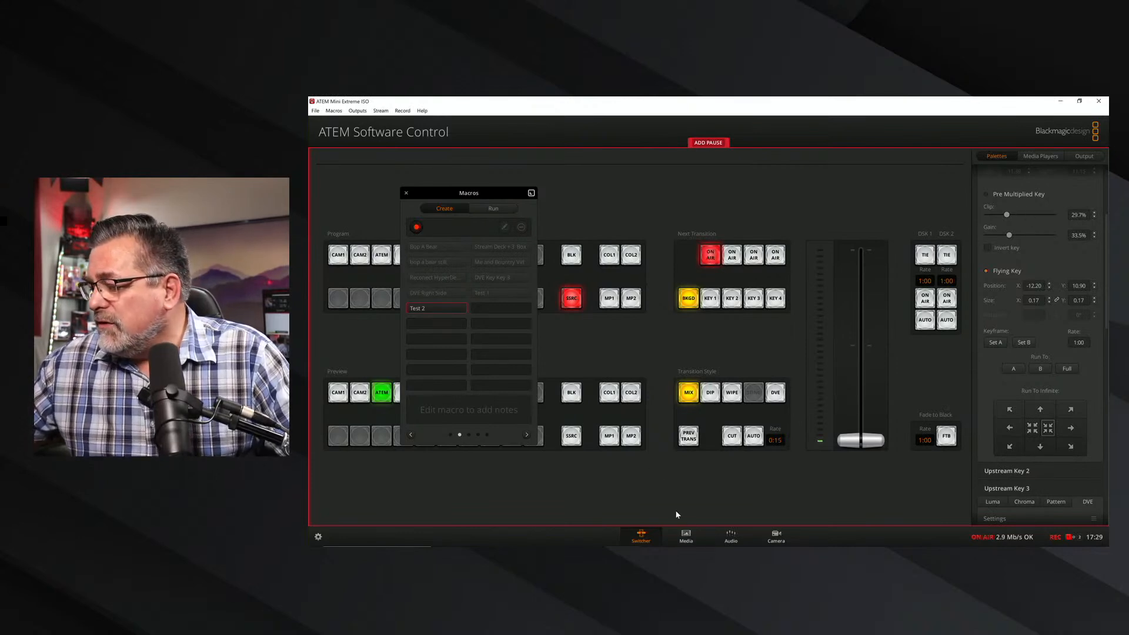
Move the Macros window off the stills and load still 13, Life's Journey Lower Thirds New 4, into Media Player 1.
{"action": "left_click", "coordinate": [692, 540]}
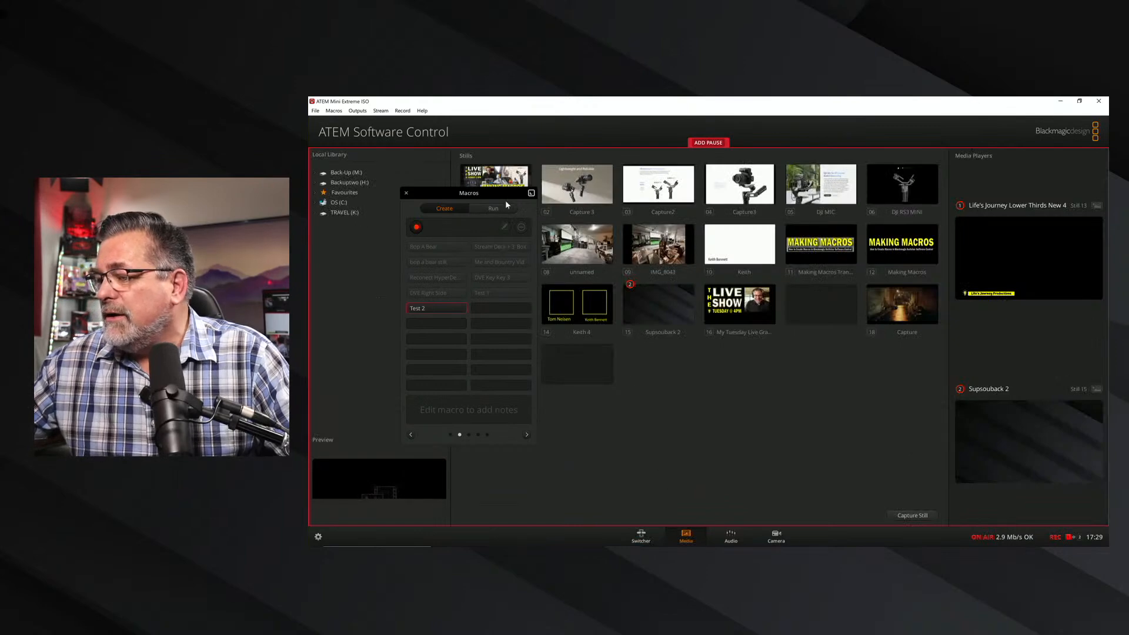
{"action": "left_click_drag", "start_coordinate": [505, 194], "coordinate": [352, 194]}
{"action": "left_click_drag", "start_coordinate": [495, 303], "coordinate": [1045, 276]}
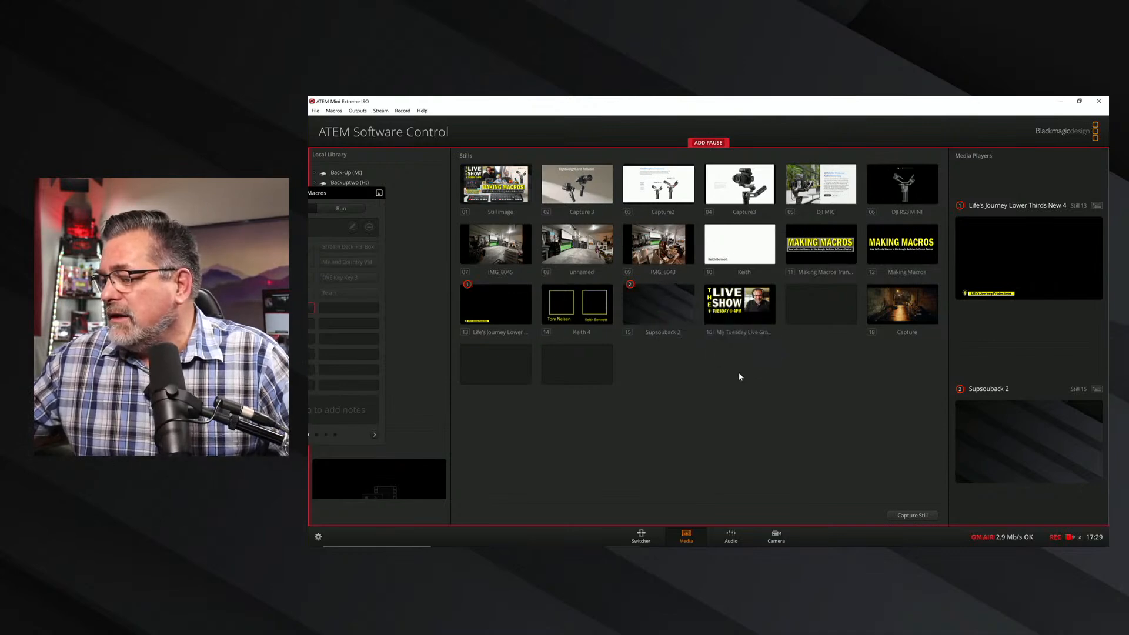
Set upstream Key 1 to a Luma key with Media Player 1 as its fill source.
{"action": "left_click", "coordinate": [641, 535]}
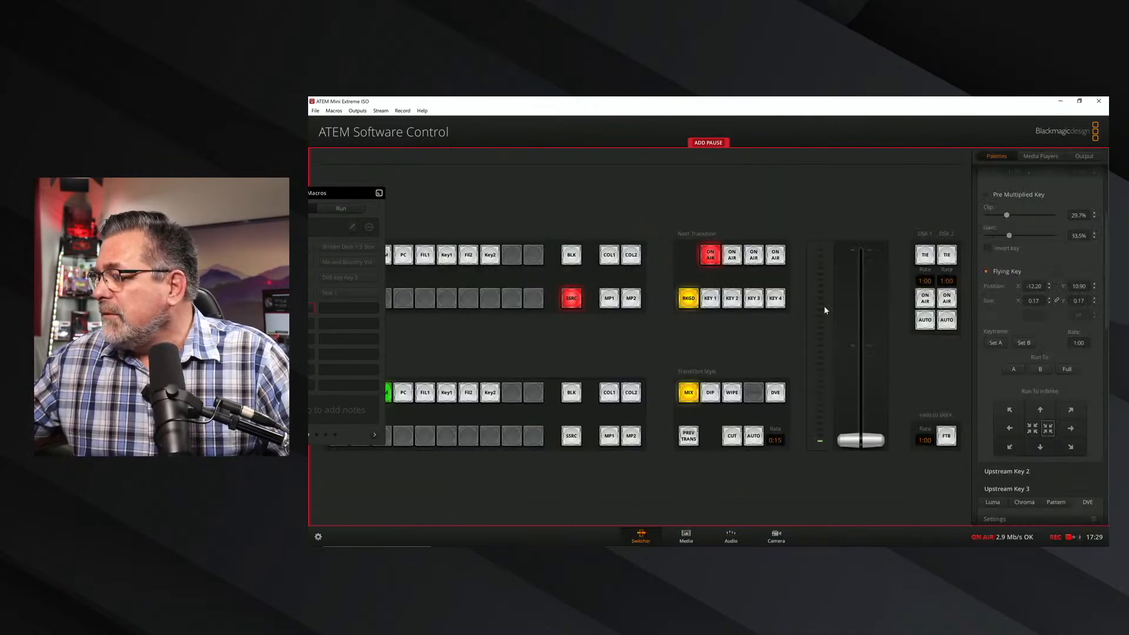
{"action": "scroll", "coordinate": [1000, 235], "scroll_direction": "up", "scroll_amount": 5}
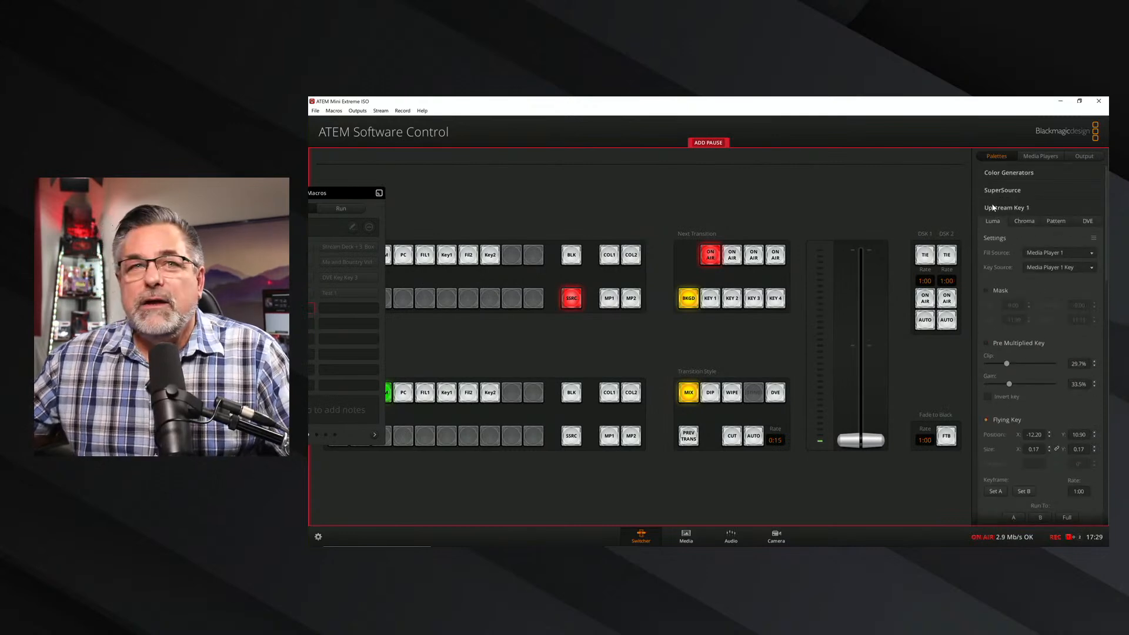
{"action": "left_click", "coordinate": [1025, 222]}
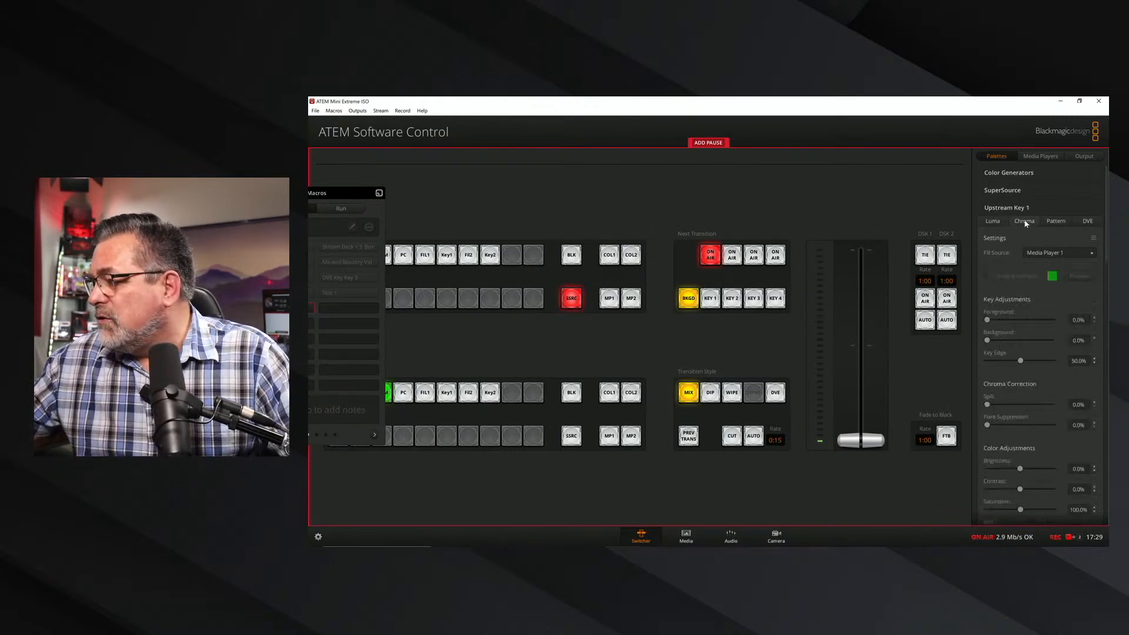
{"action": "left_click", "coordinate": [996, 222]}
{"action": "left_click", "coordinate": [1039, 251]}
{"action": "left_click", "coordinate": [1040, 262]}
{"action": "left_click", "coordinate": [1044, 255]}
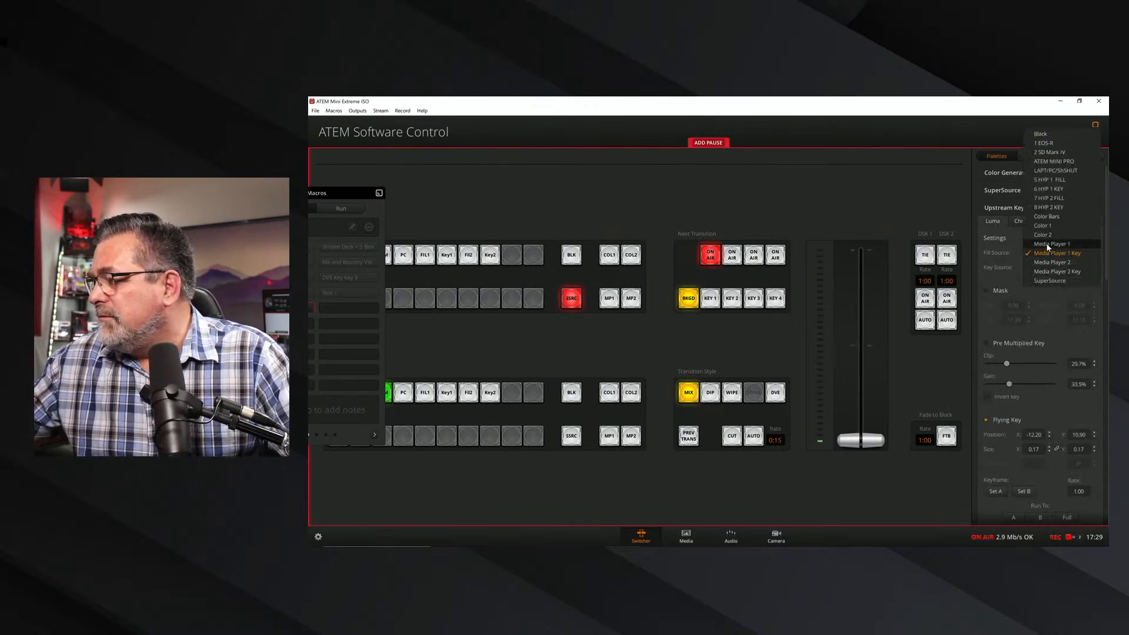
{"action": "left_click", "coordinate": [1046, 243]}
Reselect Media Player 1 Key as upstream Key 1's key source and go through its Mask, Pre Multiplied Key and Flying Key options.
{"action": "left_click", "coordinate": [1051, 269]}
{"action": "left_click", "coordinate": [1051, 268]}
{"action": "left_click", "coordinate": [1050, 270]}
{"action": "left_click", "coordinate": [1051, 268]}
{"action": "left_click", "coordinate": [987, 289]}
{"action": "left_click", "coordinate": [986, 289]}
{"action": "left_click", "coordinate": [988, 344]}
{"action": "left_click", "coordinate": [987, 420]}
Record upstream Key 1 running to full and to keyframe A, followed by a 2-second pause.
{"action": "scroll", "coordinate": [1040, 343], "scroll_direction": "down", "scroll_amount": 5}
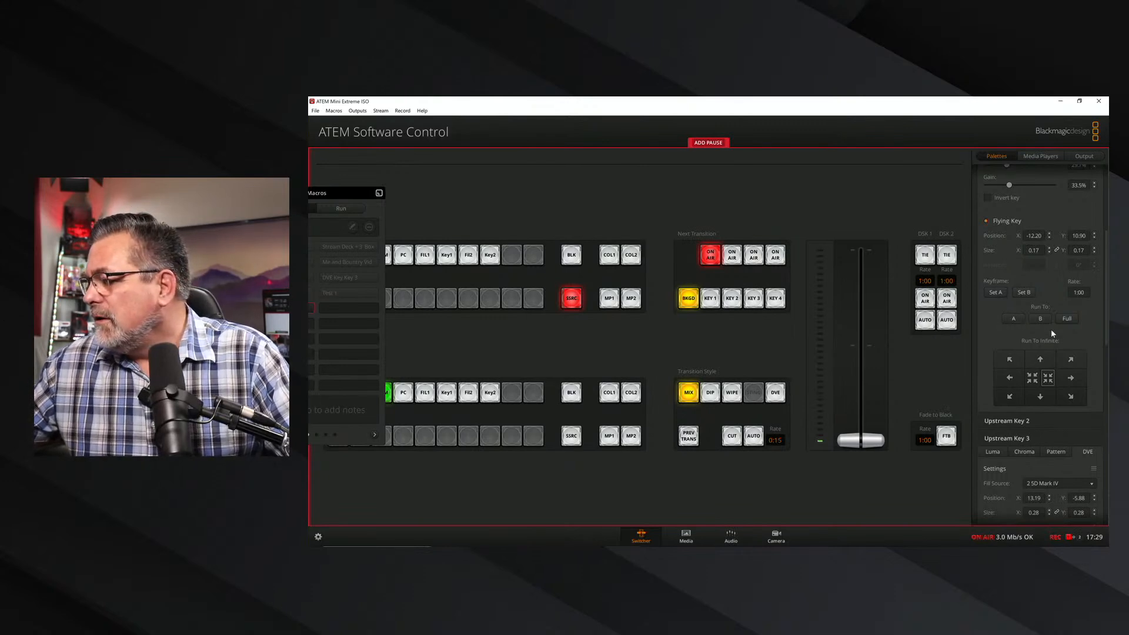
{"action": "left_click", "coordinate": [1067, 318]}
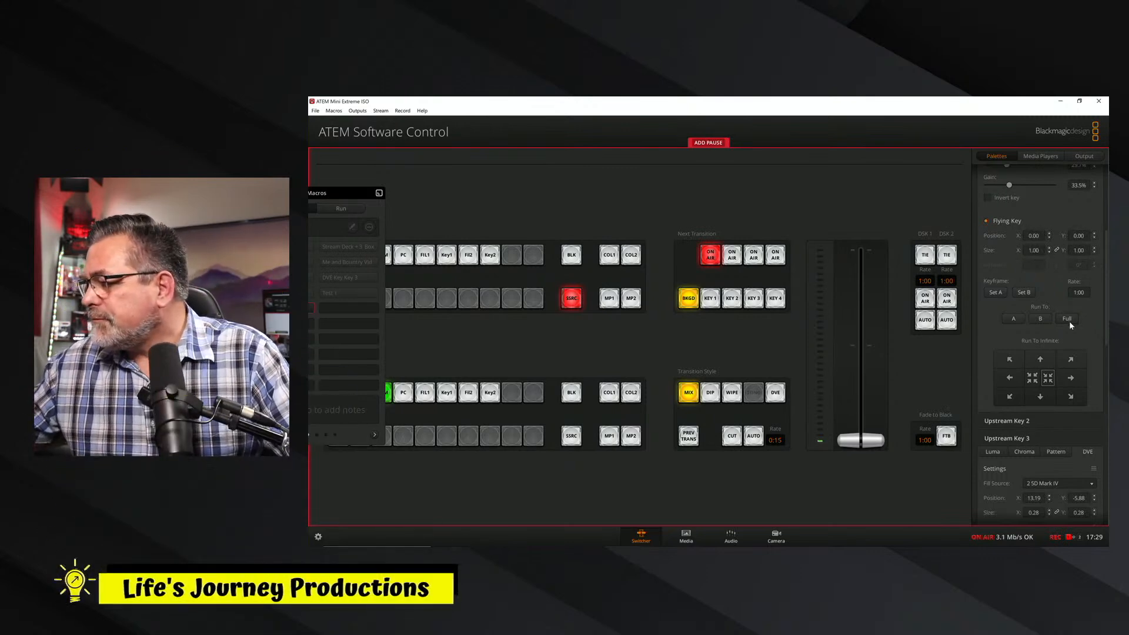
{"action": "left_click", "coordinate": [1014, 319]}
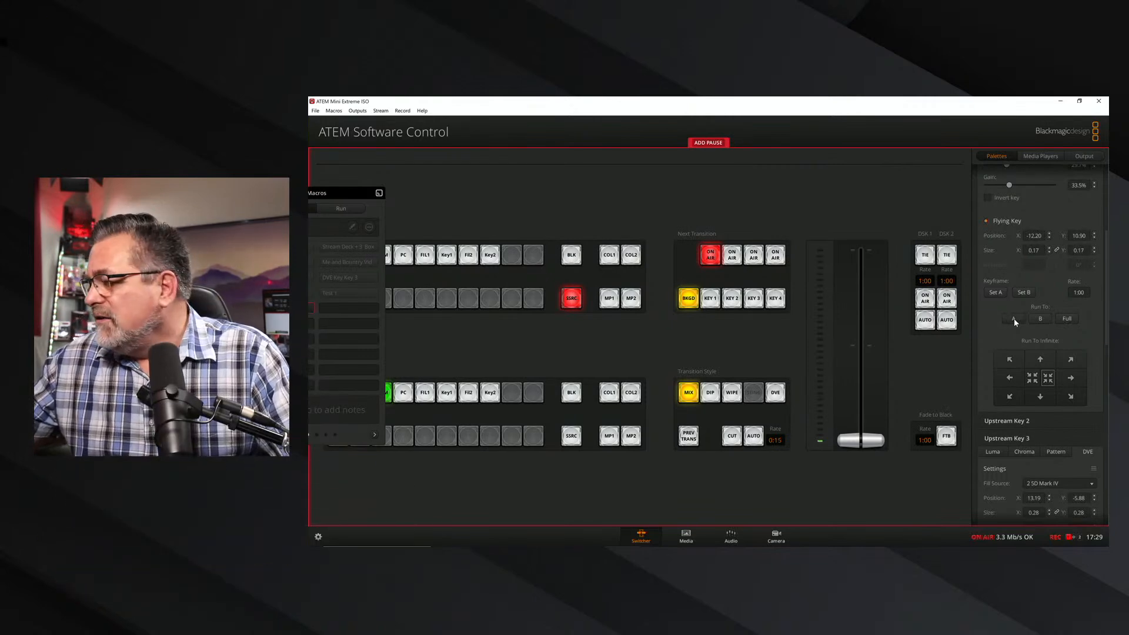
{"action": "left_click", "coordinate": [709, 143]}
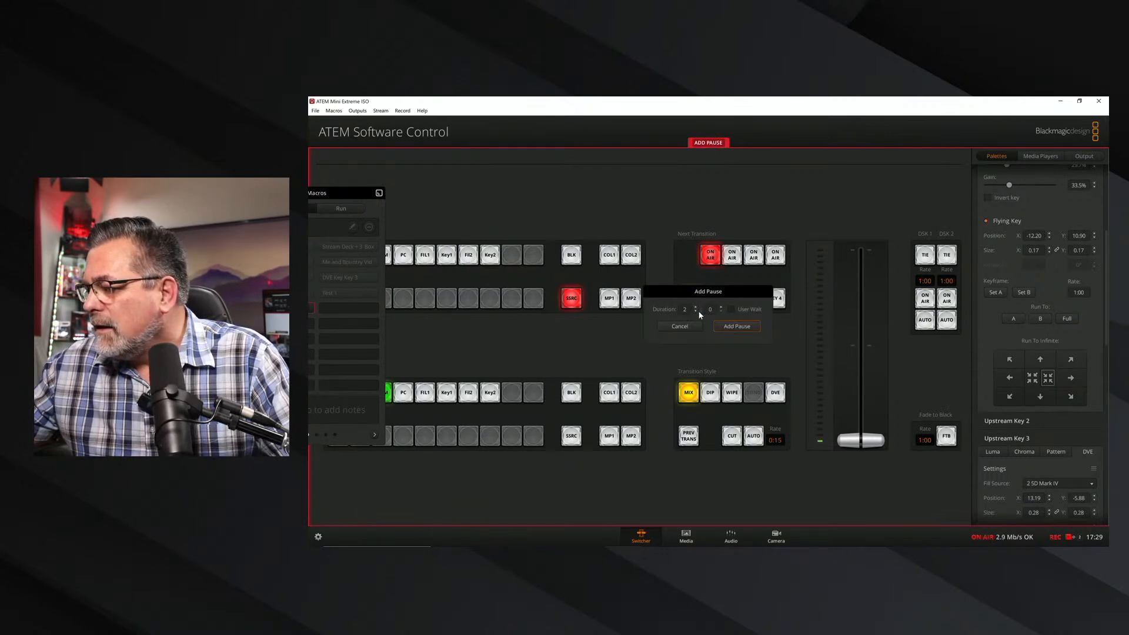
{"action": "left_click", "coordinate": [735, 328]}
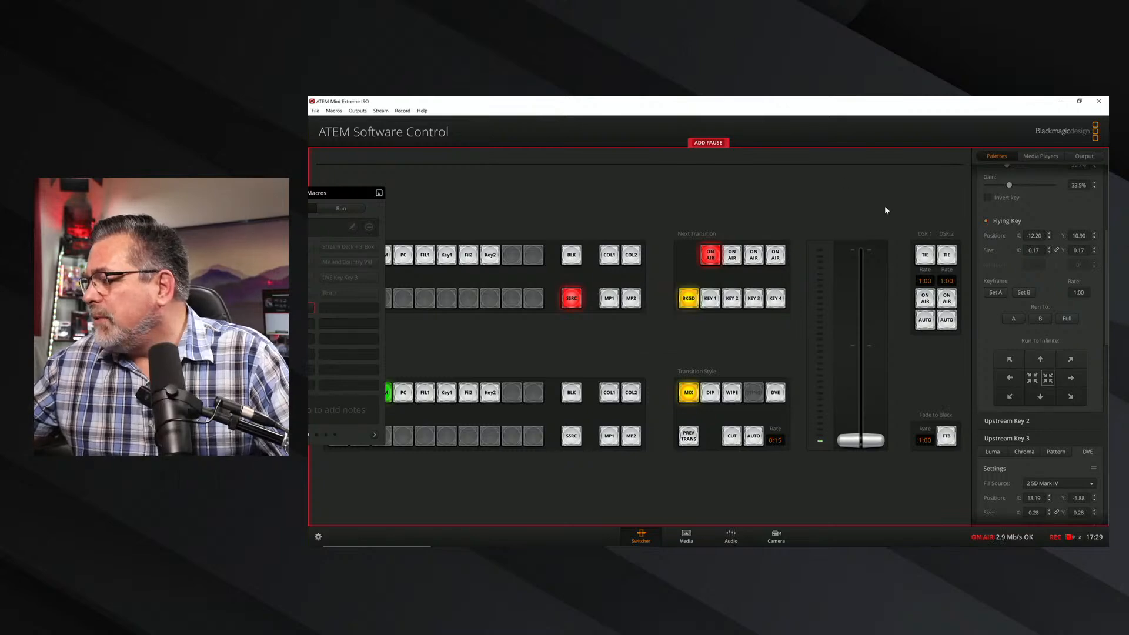
Run upstream Key 1 to full and to keyframe A, and reselect its position X -12.20, Y 10.90 and size 0.17 values.
{"action": "left_click", "coordinate": [1069, 321]}
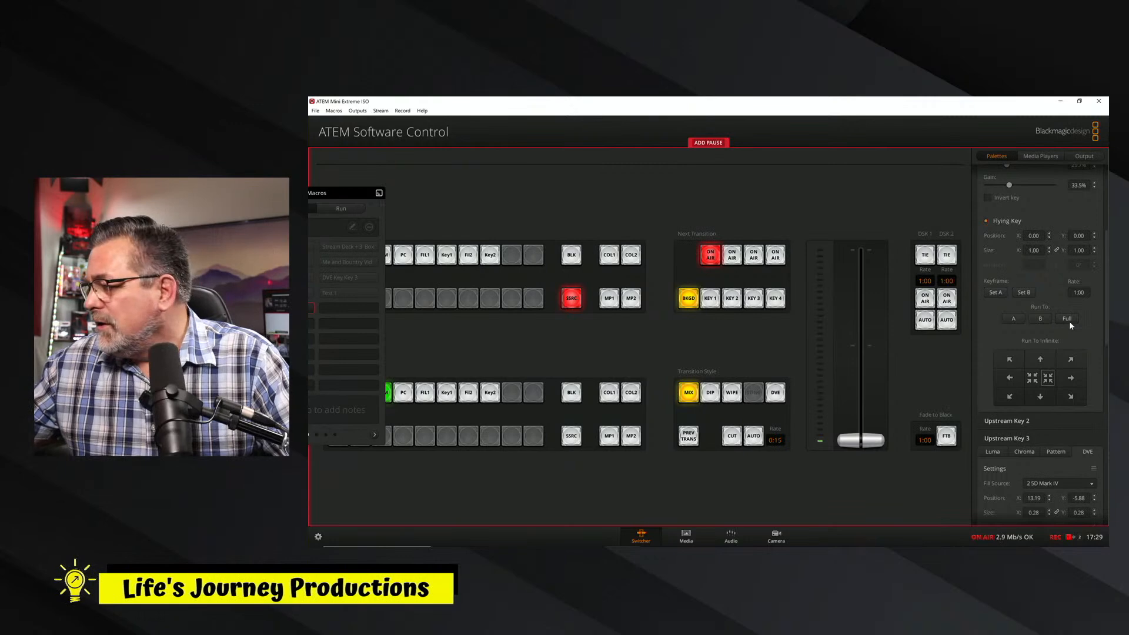
{"action": "left_click", "coordinate": [1014, 319]}
{"action": "double_click", "coordinate": [1044, 235]}
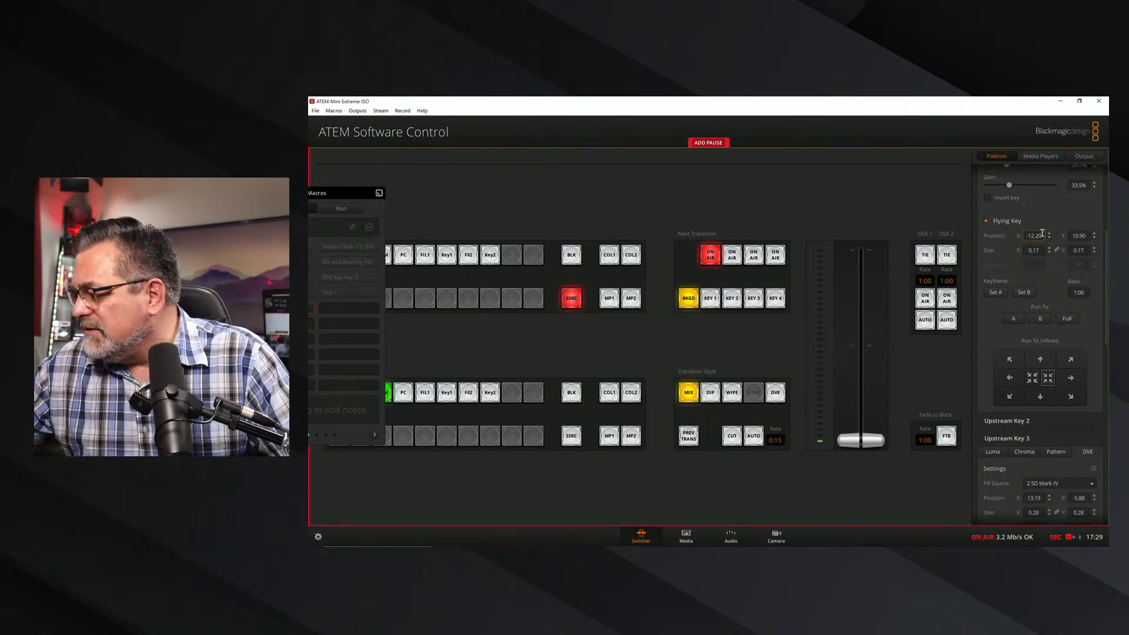
{"action": "double_click", "coordinate": [1081, 236]}
{"action": "double_click", "coordinate": [1044, 250]}
{"action": "double_click", "coordinate": [1087, 250]}
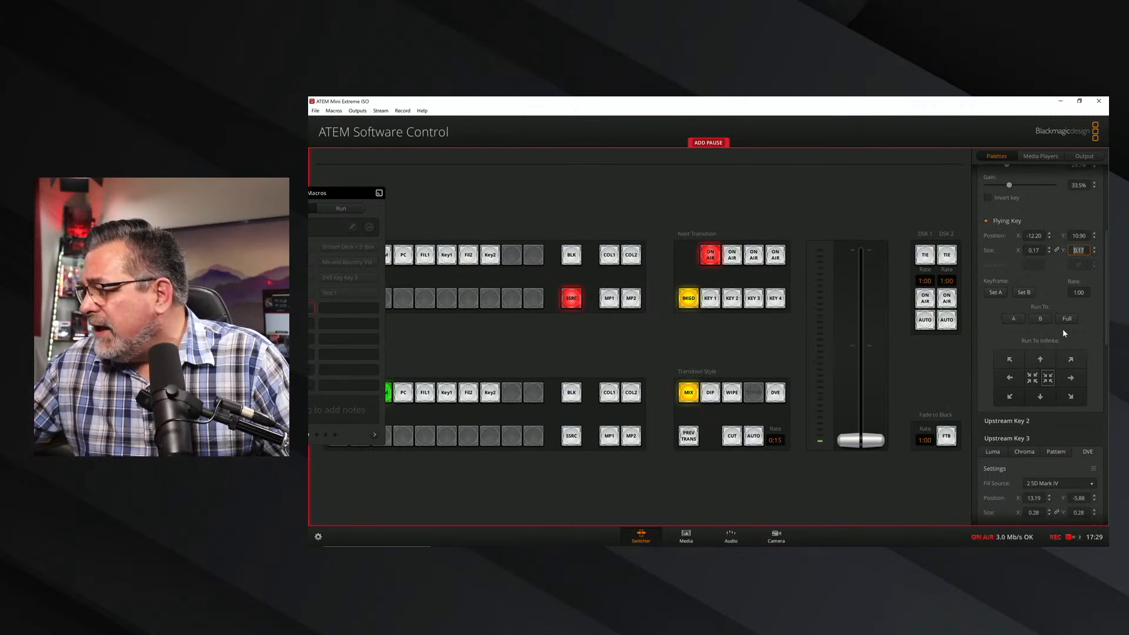
Add a 1-second pause to the macro and run upstream Key 1 to full frame.
{"action": "left_click", "coordinate": [711, 144]}
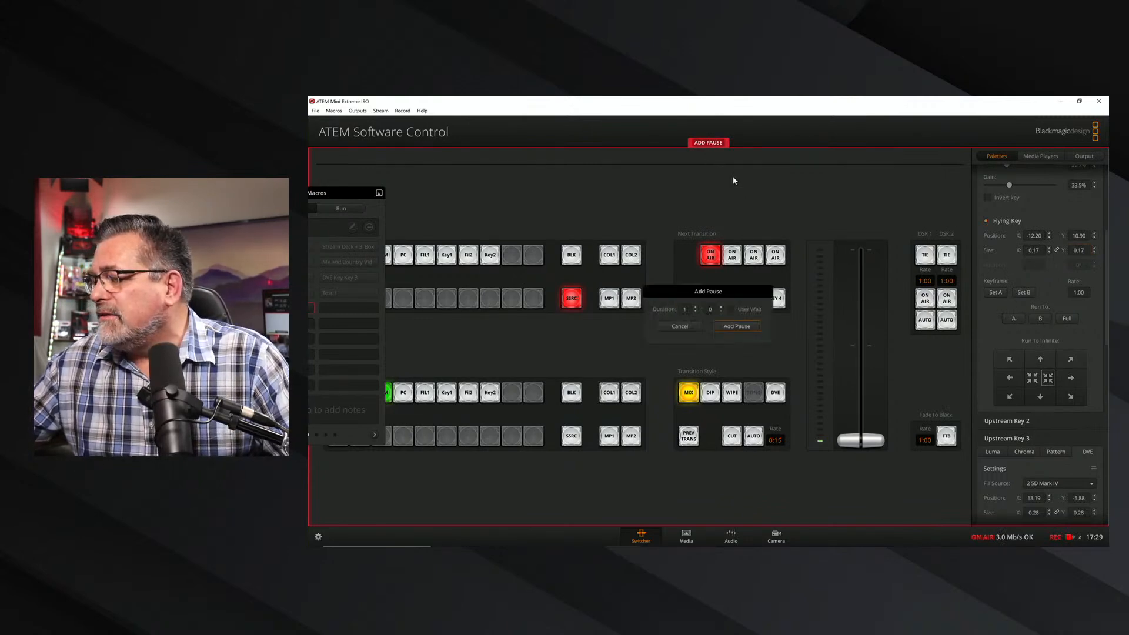
{"action": "left_click", "coordinate": [737, 326]}
{"action": "left_click", "coordinate": [1067, 319]}
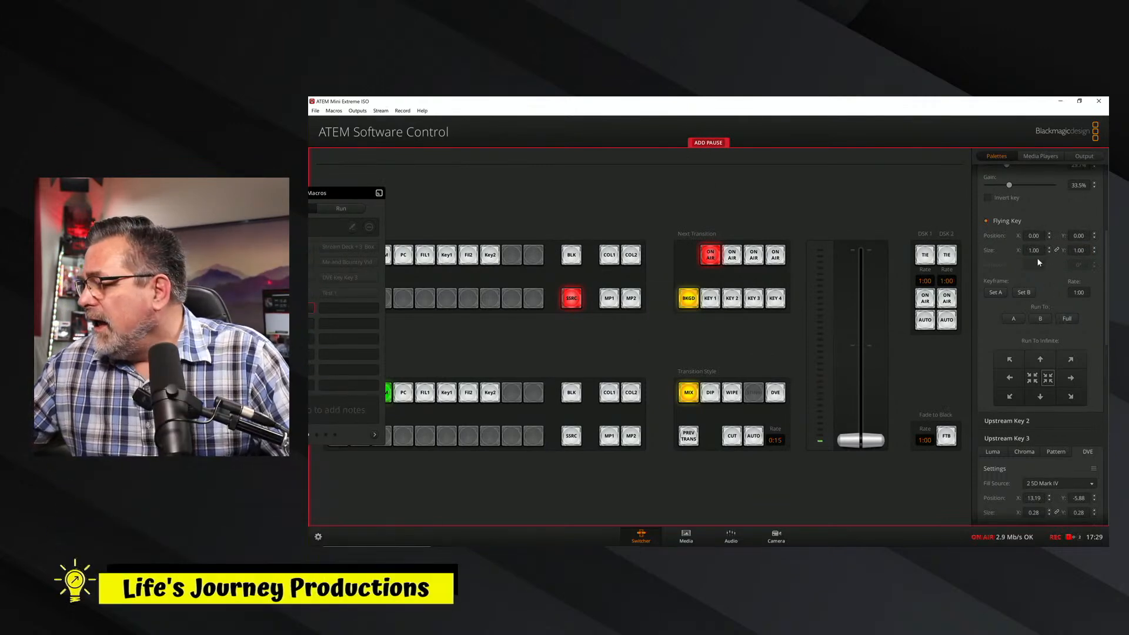
Reselect upstream Key 1's full-frame position 0.00, size 1.00 and keyframe rate 1:00 values for the recording.
{"action": "left_click", "coordinate": [1038, 236]}
{"action": "double_click", "coordinate": [1033, 235]}
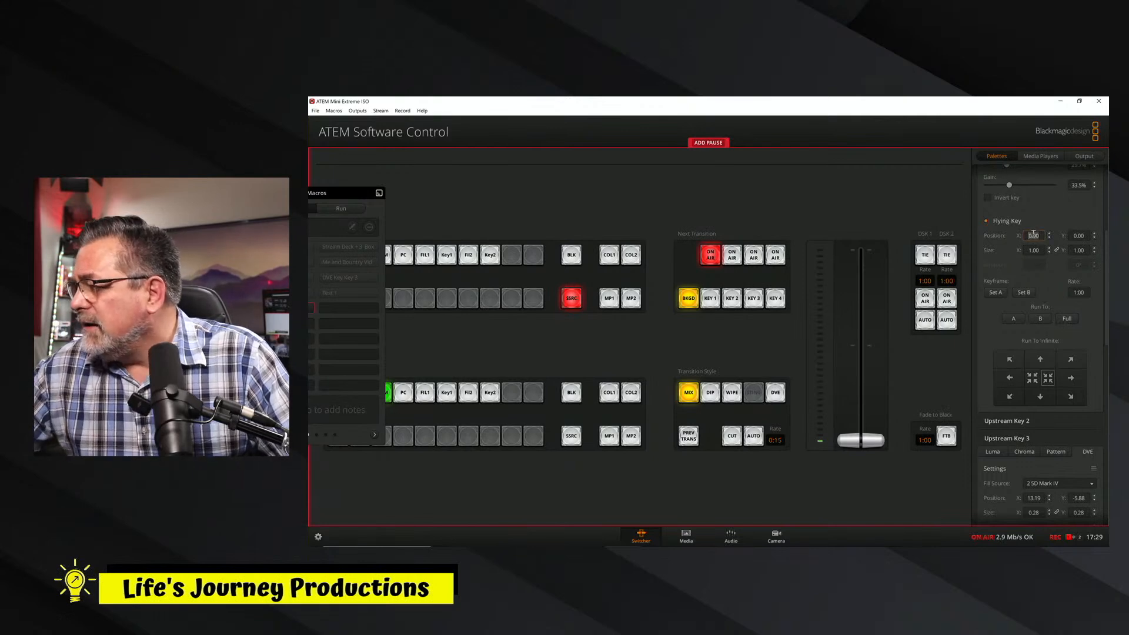
{"action": "left_click", "coordinate": [1038, 250]}
{"action": "double_click", "coordinate": [1039, 252]}
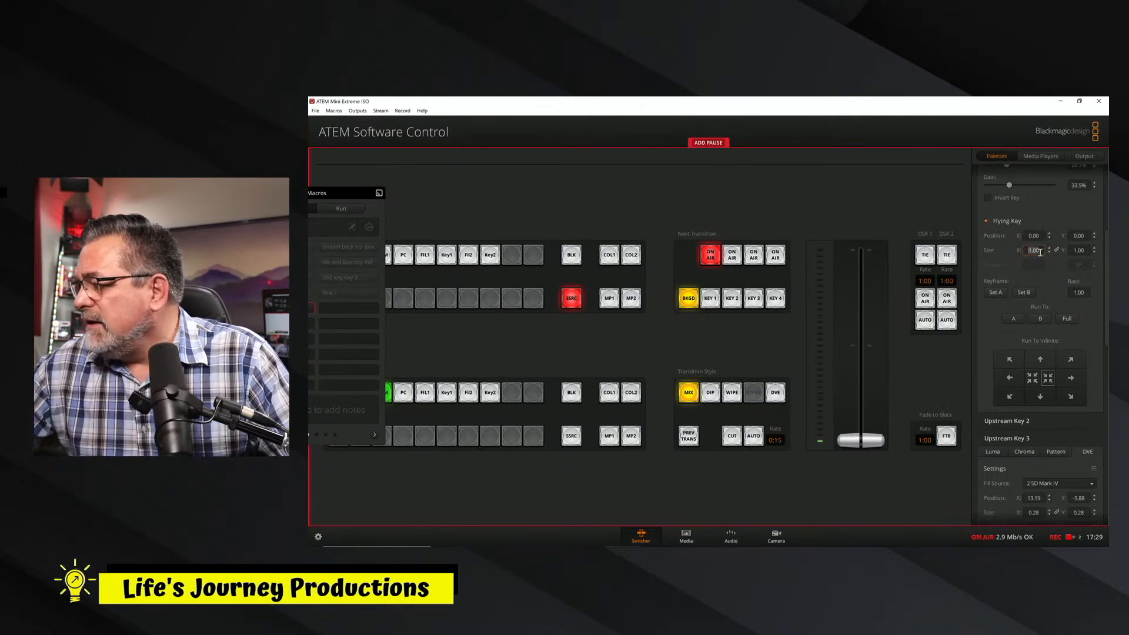
{"action": "left_click", "coordinate": [1085, 235]}
{"action": "double_click", "coordinate": [1086, 236]}
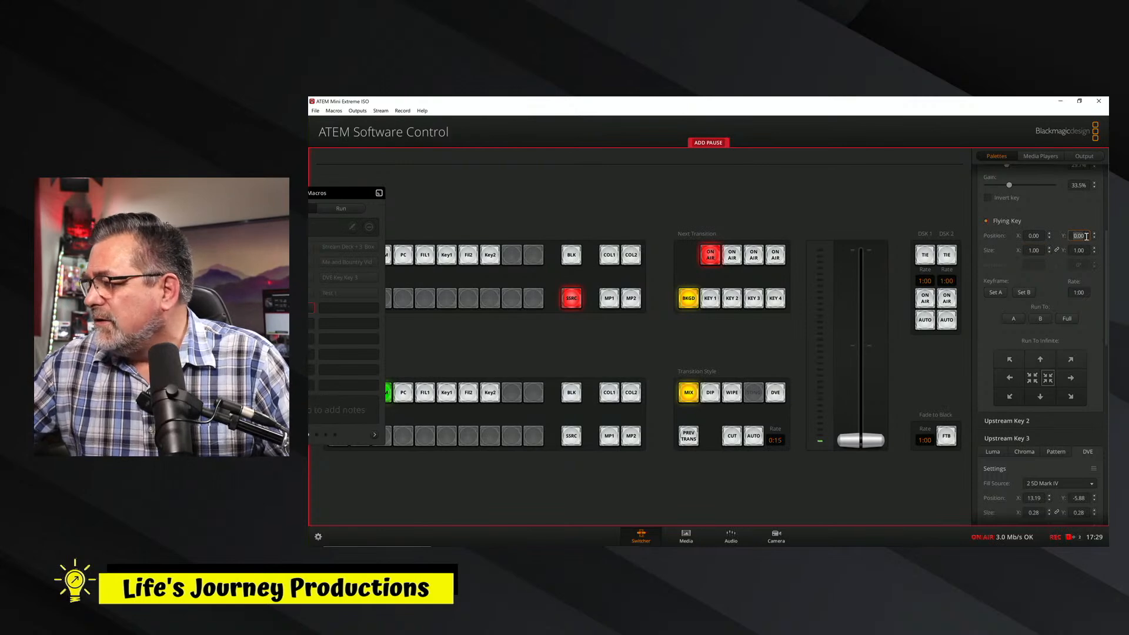
{"action": "left_click", "coordinate": [1079, 251]}
{"action": "double_click", "coordinate": [1081, 251]}
{"action": "double_click", "coordinate": [1081, 252]}
{"action": "left_click", "coordinate": [1086, 292]}
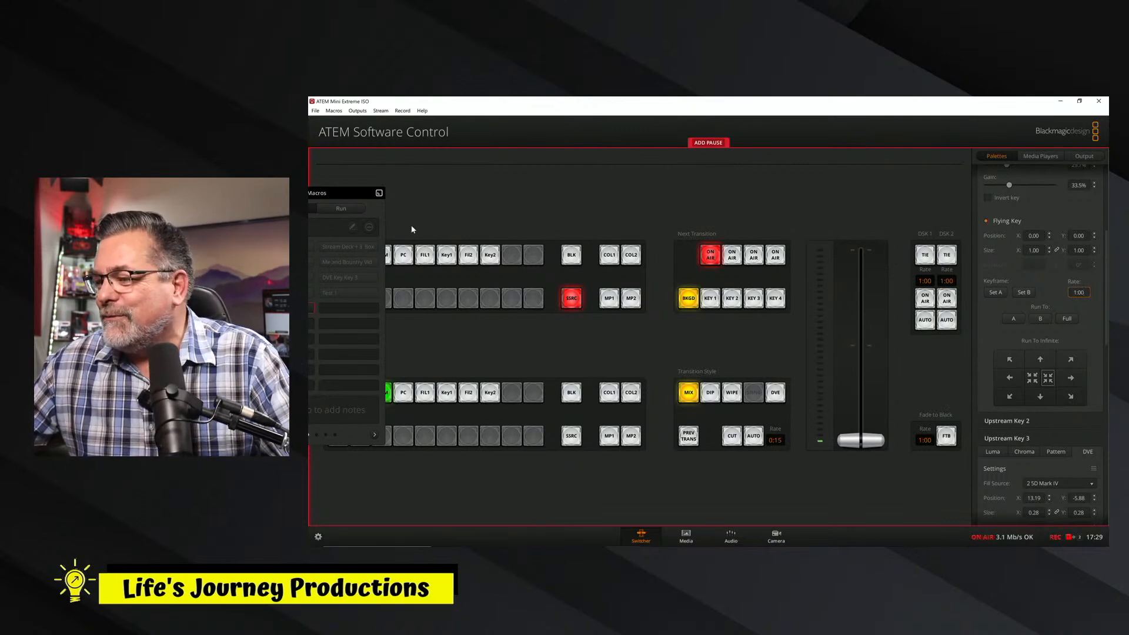
Bring the Macros window back into view, stop recording the Test 2 macro and take upstream Key 1 off air.
{"action": "left_click_drag", "start_coordinate": [344, 189], "coordinate": [458, 182]}
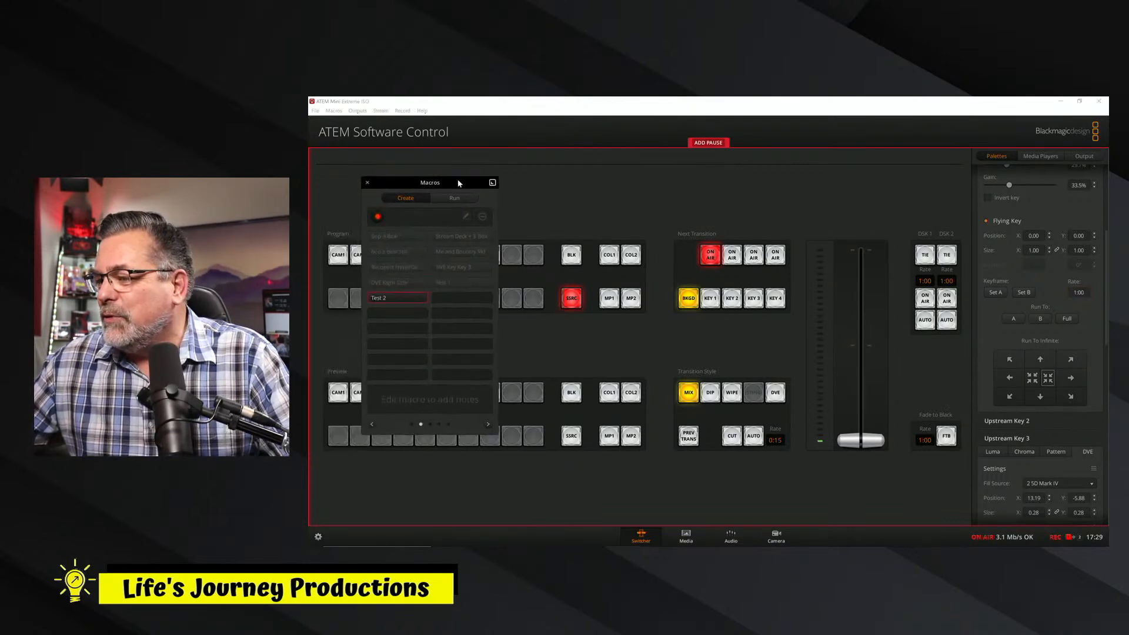
{"action": "left_click", "coordinate": [378, 217]}
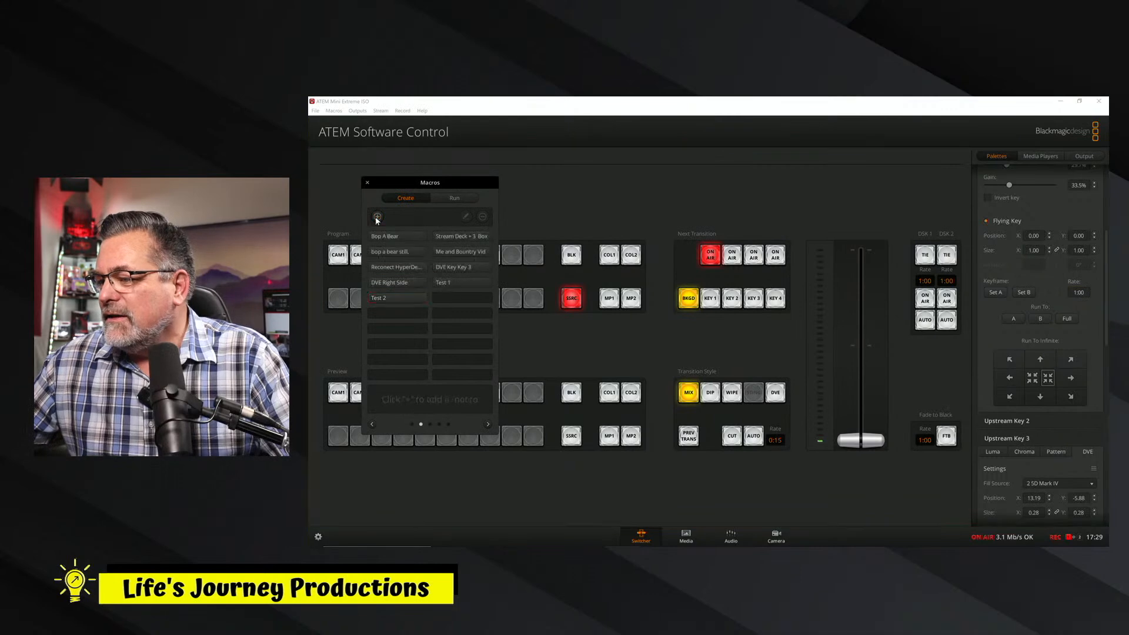
{"action": "left_click", "coordinate": [710, 257]}
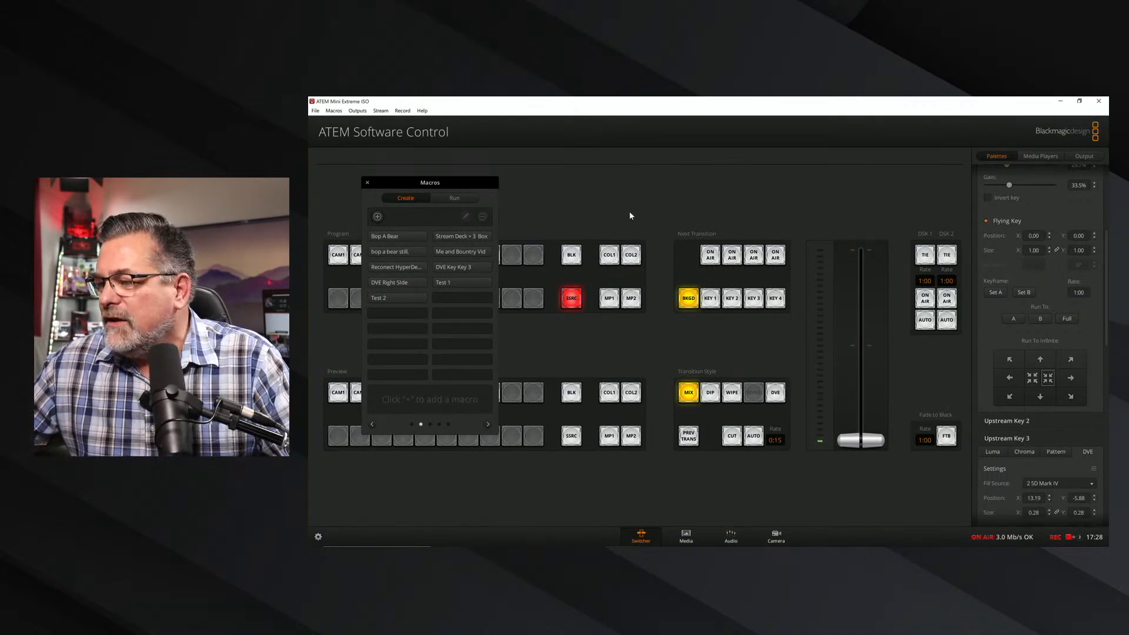
Select the re-recorded Test 2 macro and run it twice.
{"action": "left_click", "coordinate": [401, 298]}
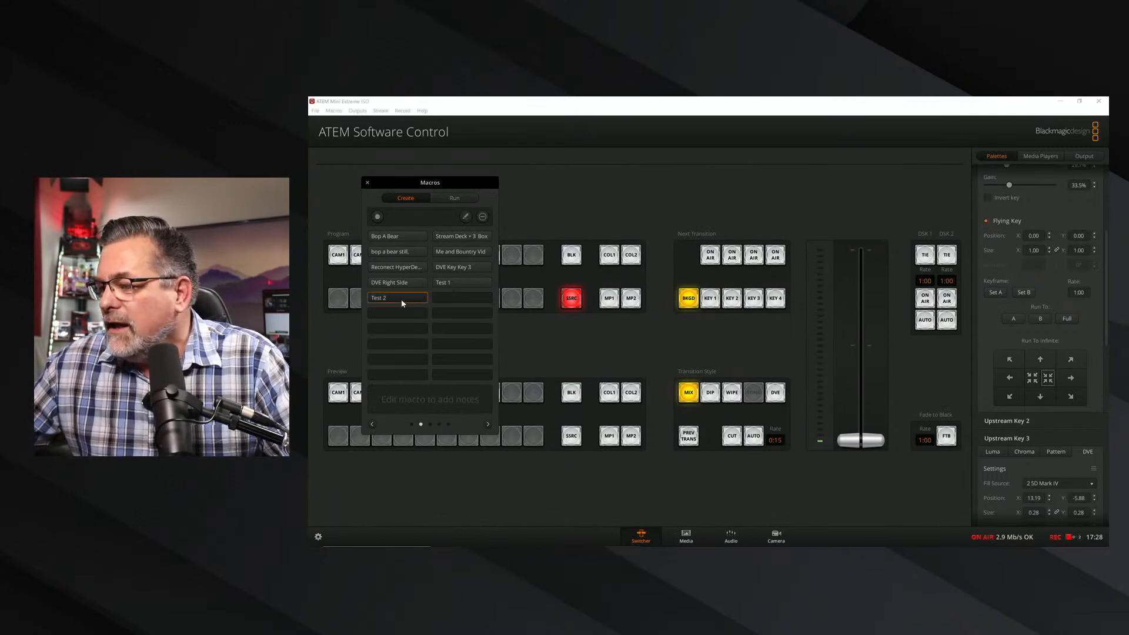
{"action": "left_click", "coordinate": [453, 200]}
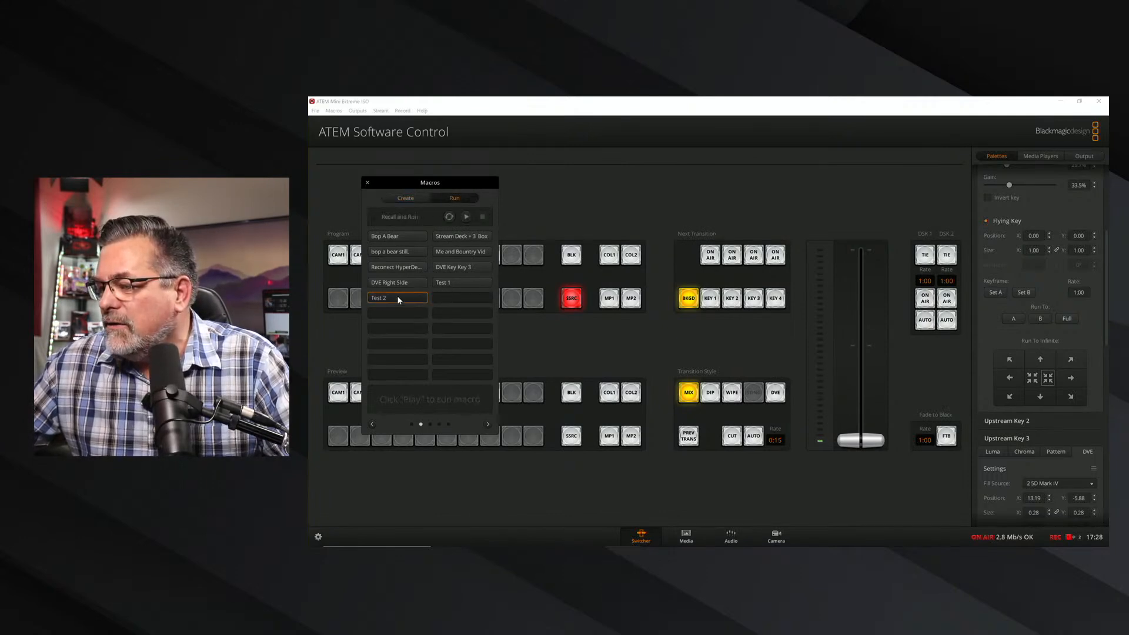
{"action": "left_click", "coordinate": [467, 217]}
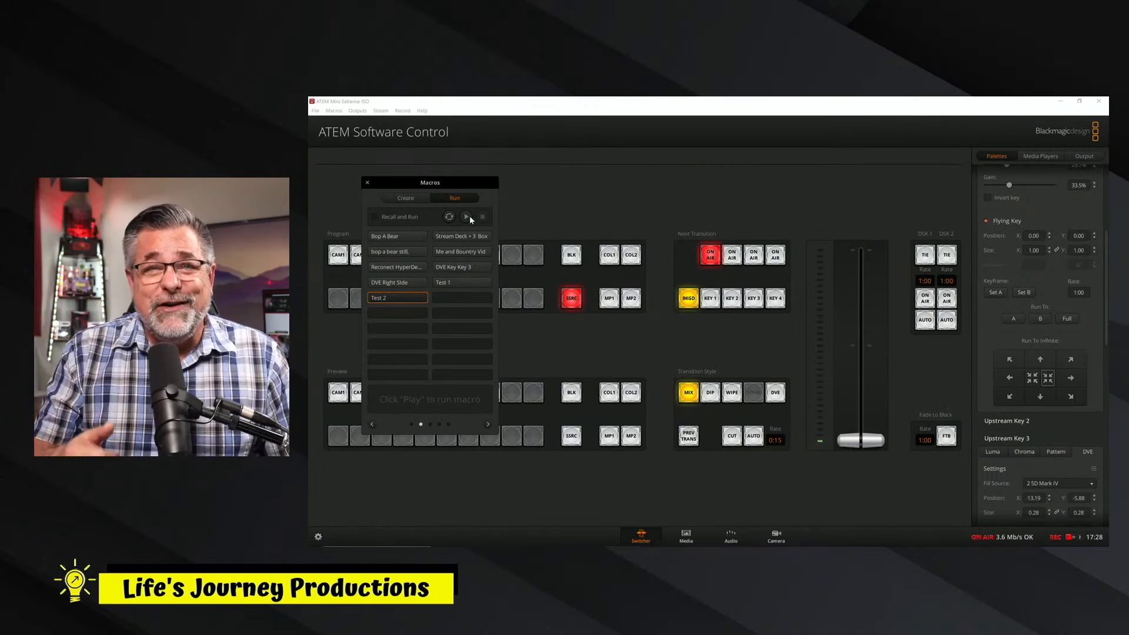
{"action": "left_click", "coordinate": [466, 216]}
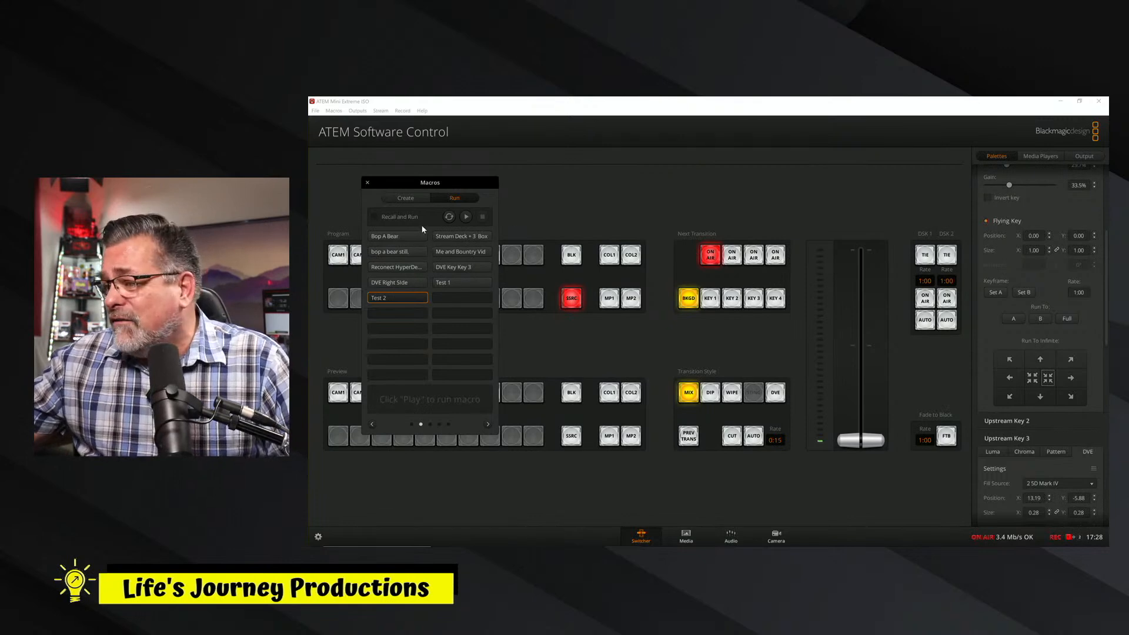
Start re-recording the Test 2 macro over the existing one, capturing upstream Key 1 going off air and back on air.
{"action": "left_click", "coordinate": [404, 198]}
{"action": "left_click", "coordinate": [400, 301]}
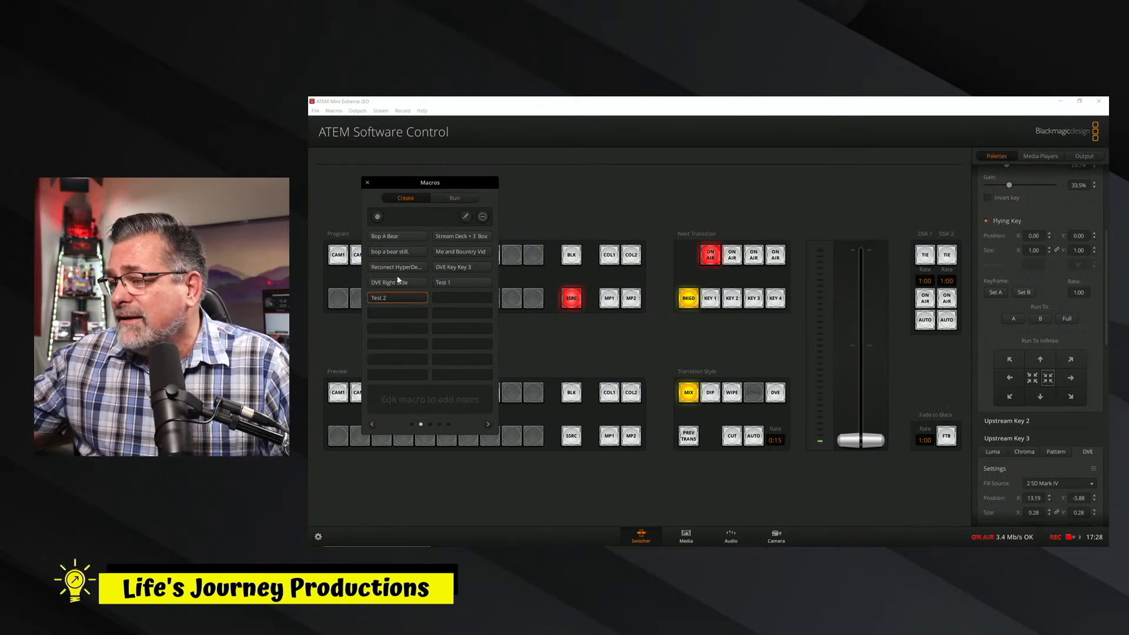
{"action": "left_click", "coordinate": [378, 217]}
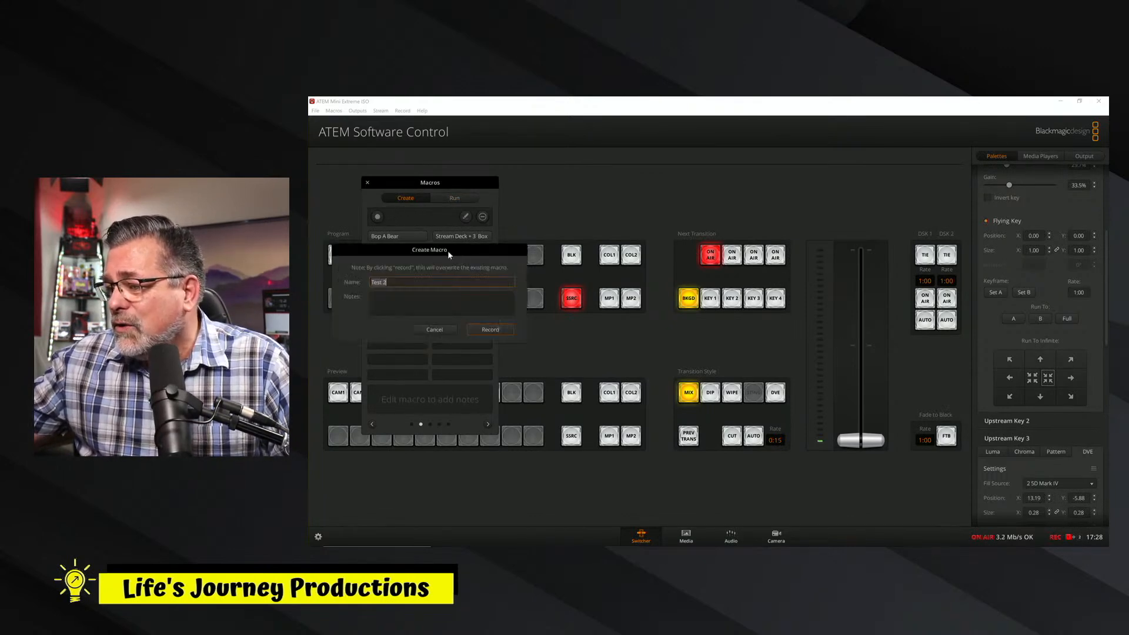
{"action": "left_click", "coordinate": [489, 330]}
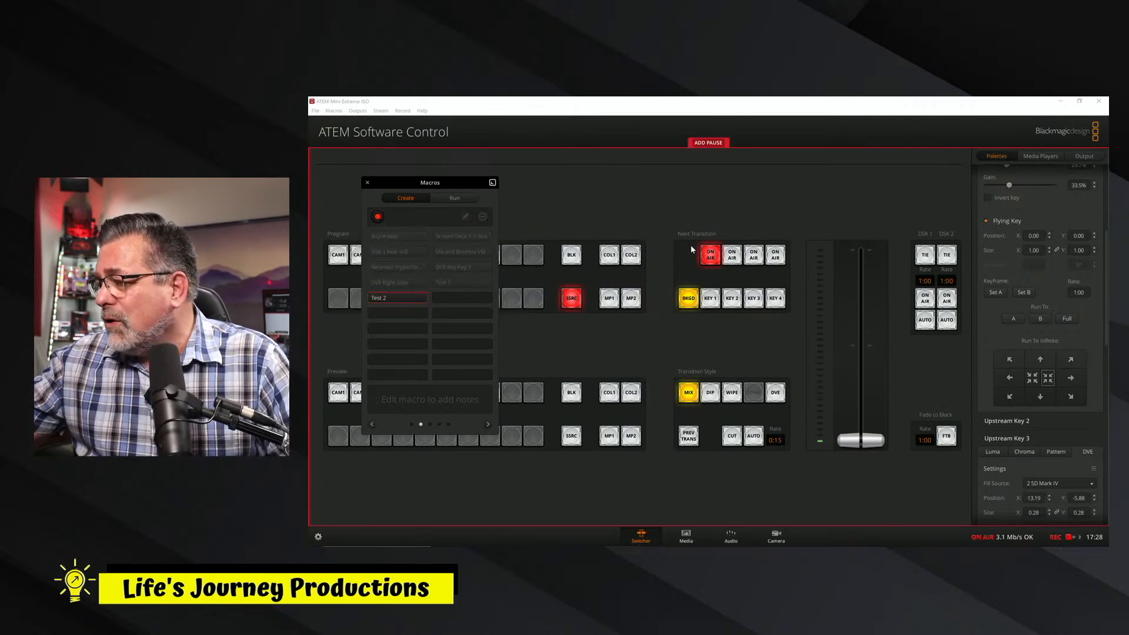
{"action": "left_click", "coordinate": [711, 257]}
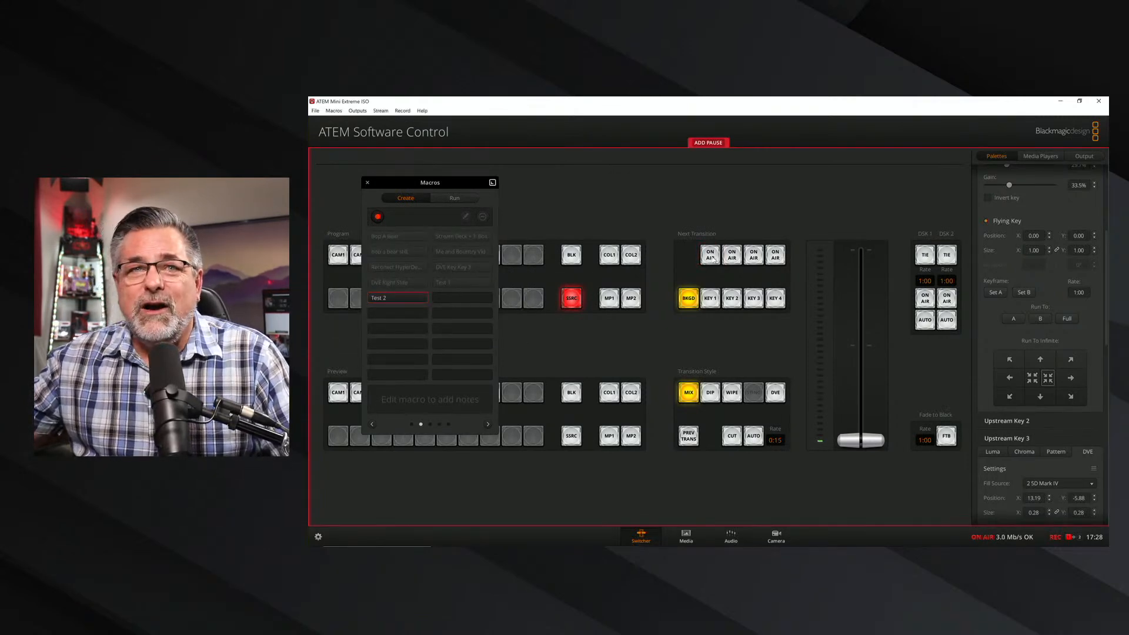
{"action": "left_click", "coordinate": [712, 257]}
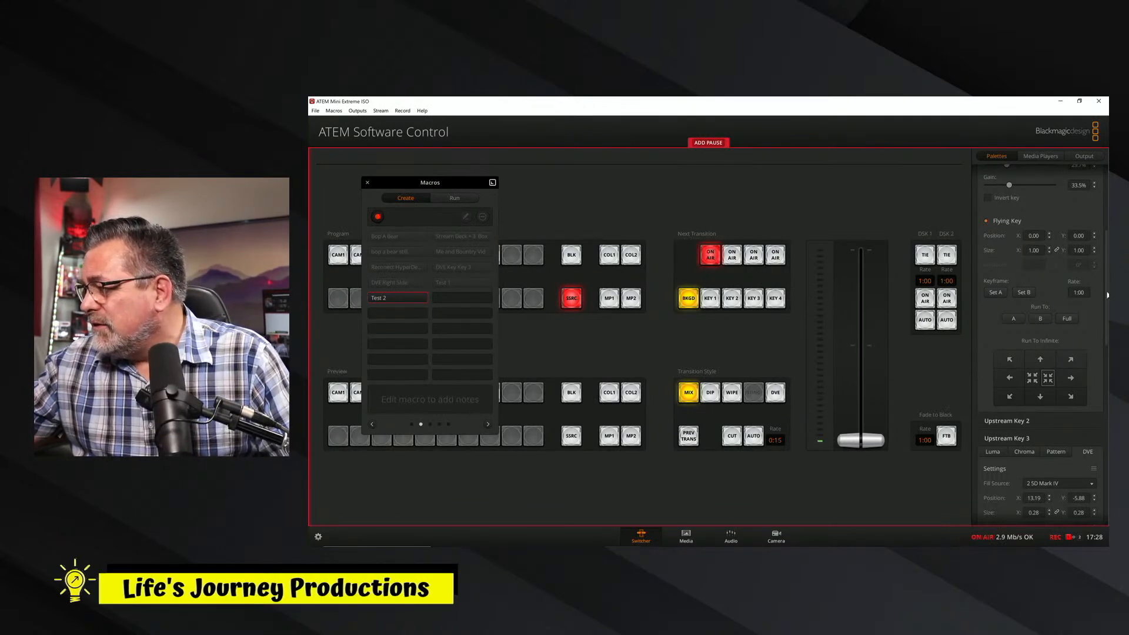
Add a pause to the macro and run upstream Key 1 to keyframe A.
{"action": "scroll", "coordinate": [1040, 341], "scroll_direction": "up", "scroll_amount": 5}
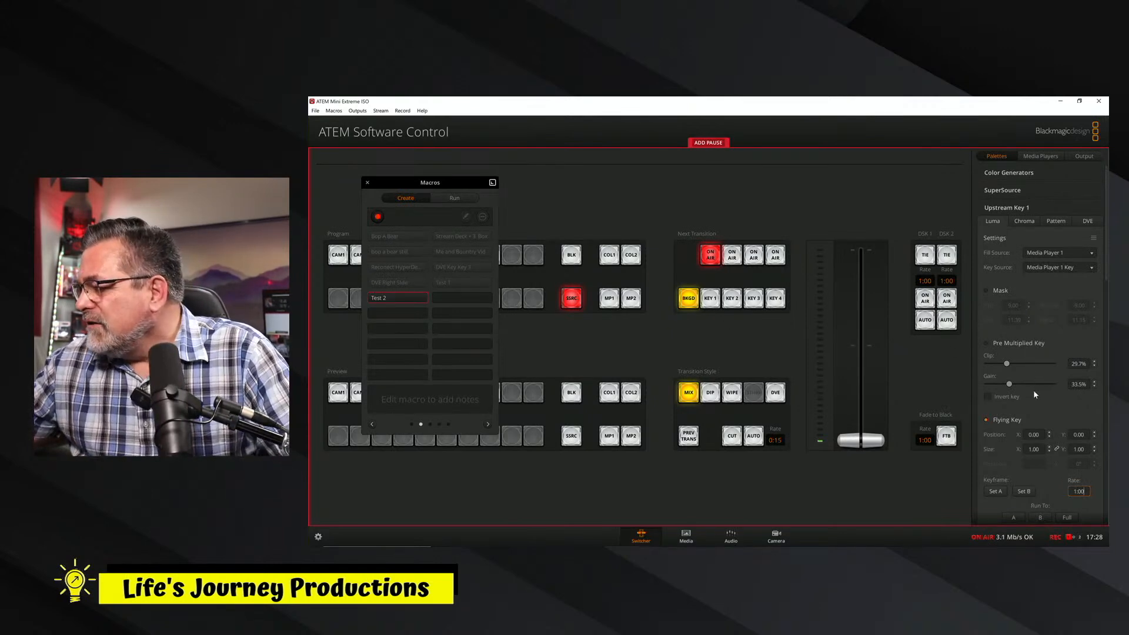
{"action": "left_click_drag", "start_coordinate": [1107, 279], "coordinate": [1107, 323]}
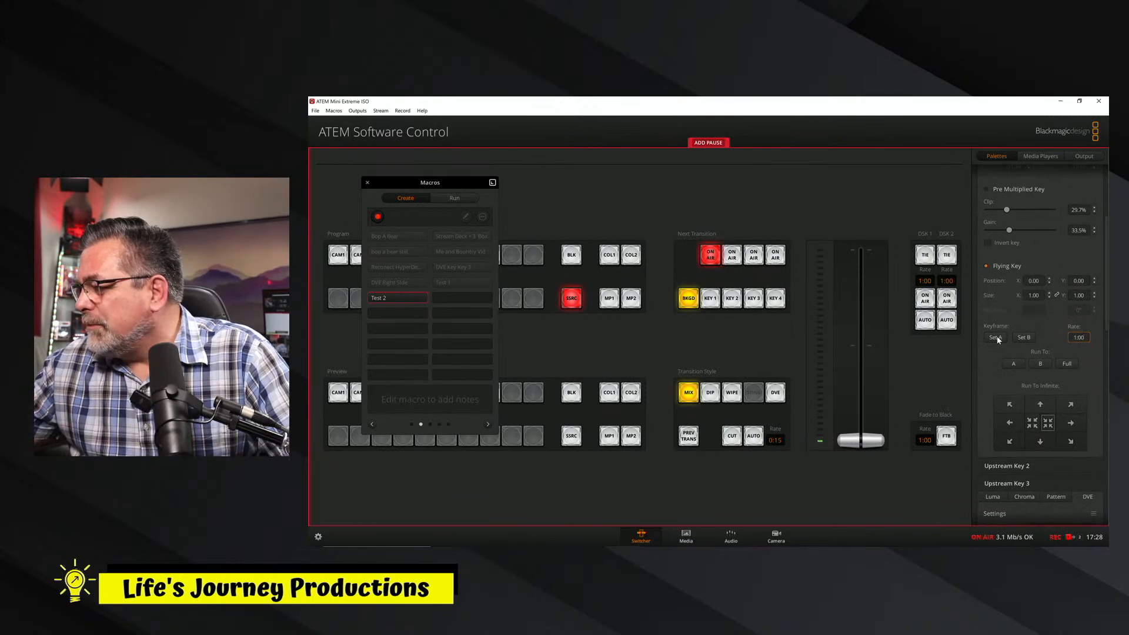
{"action": "left_click", "coordinate": [708, 142]}
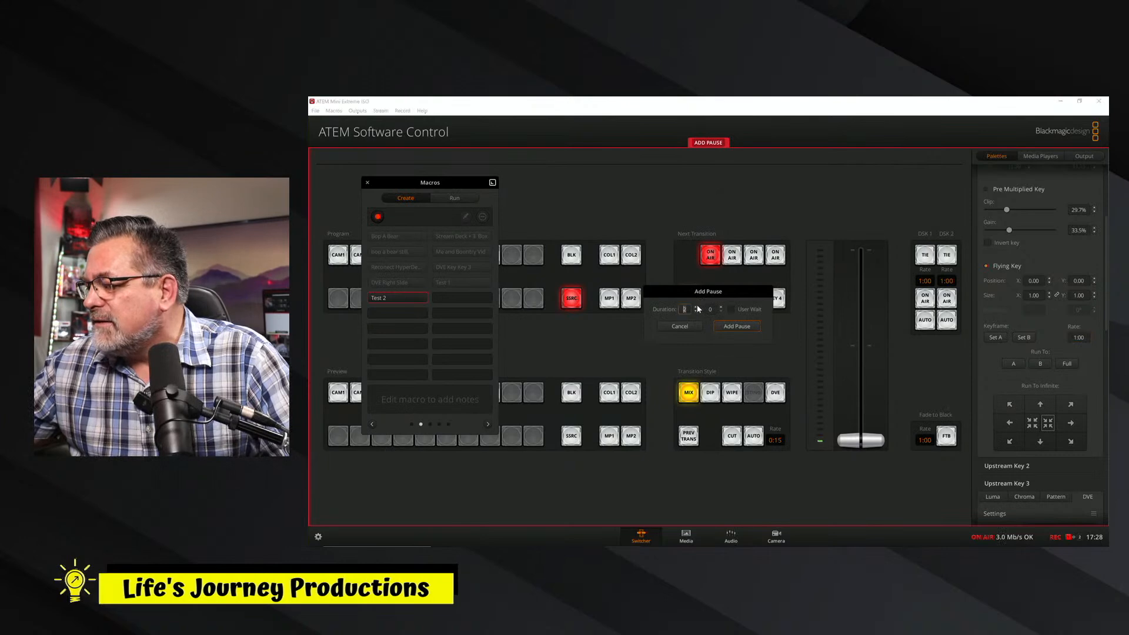
{"action": "left_click", "coordinate": [736, 327]}
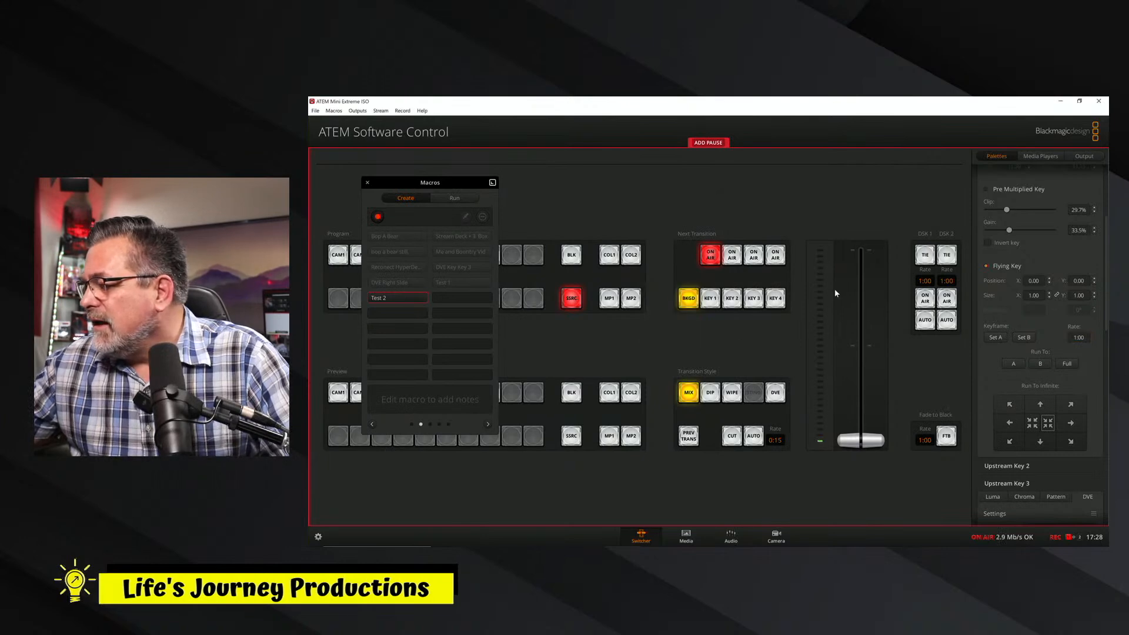
{"action": "left_click", "coordinate": [1013, 364]}
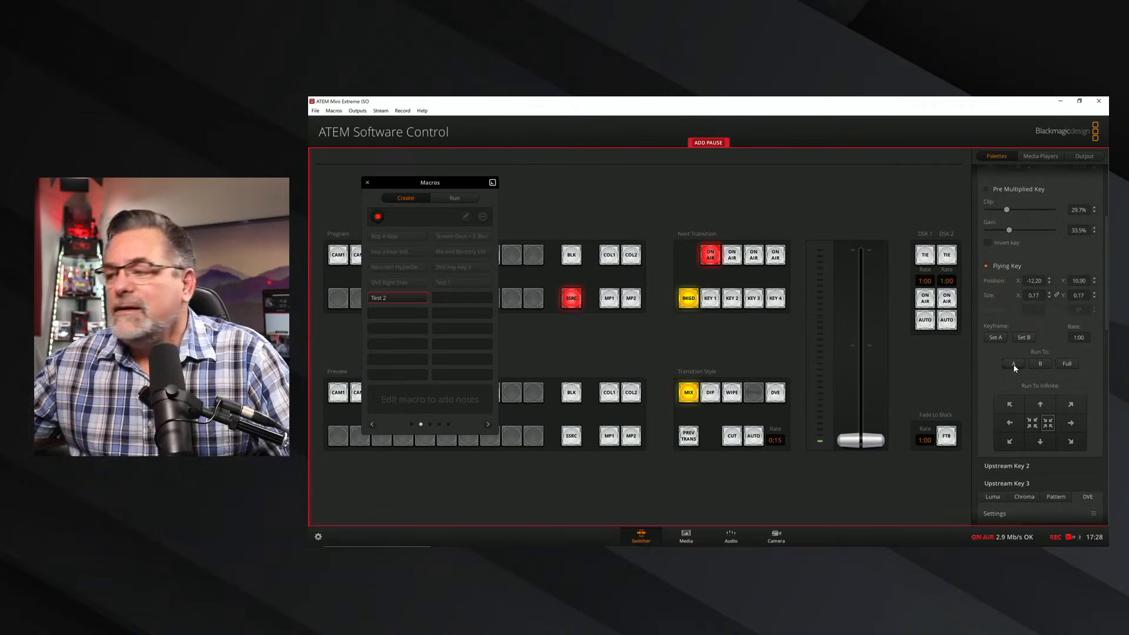
Reselect upstream Key 1's flying-key position -12.20, 10.90 and size 0.17 values for the recording.
{"action": "double_click", "coordinate": [1044, 282]}
{"action": "left_click", "coordinate": [1084, 281]}
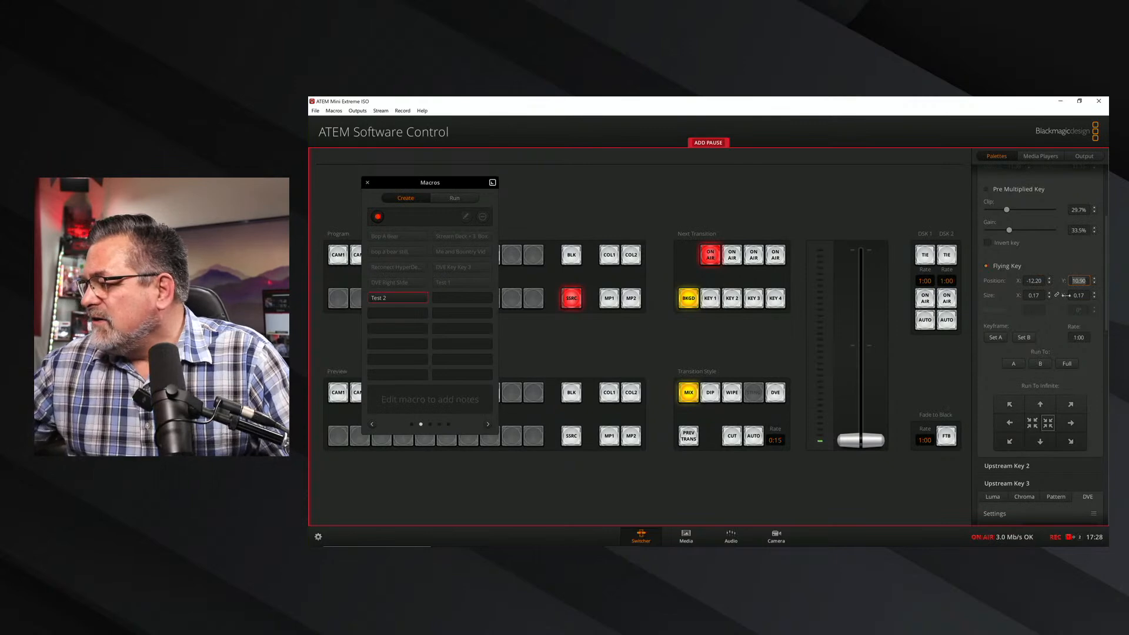
{"action": "left_click", "coordinate": [1042, 295]}
{"action": "double_click", "coordinate": [1042, 295]}
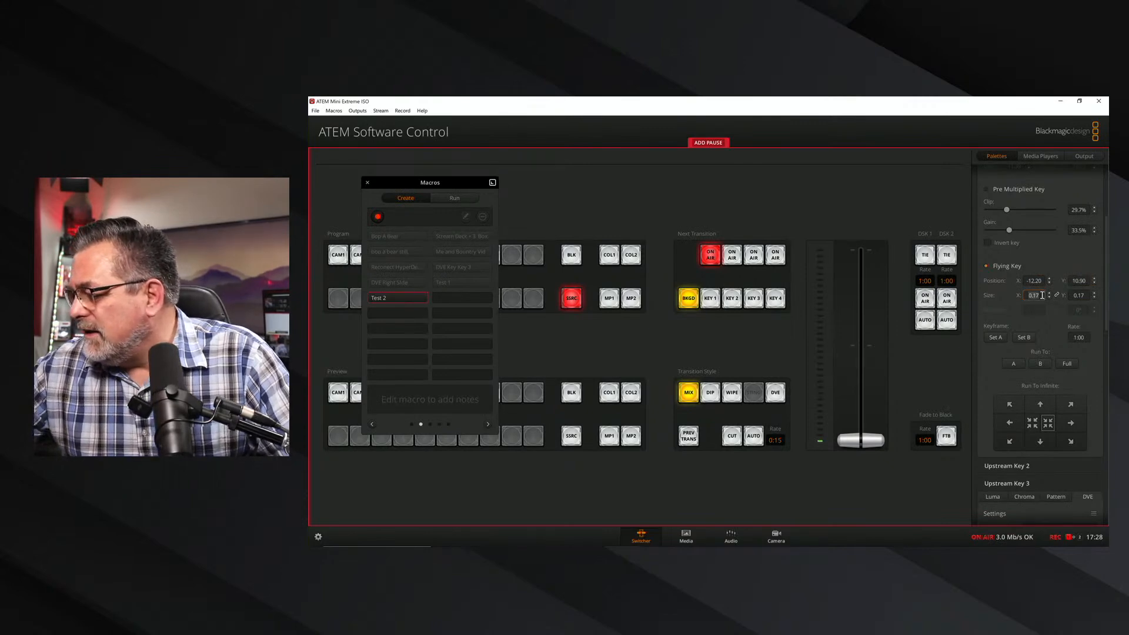
{"action": "left_click", "coordinate": [1085, 296]}
{"action": "double_click", "coordinate": [1085, 296]}
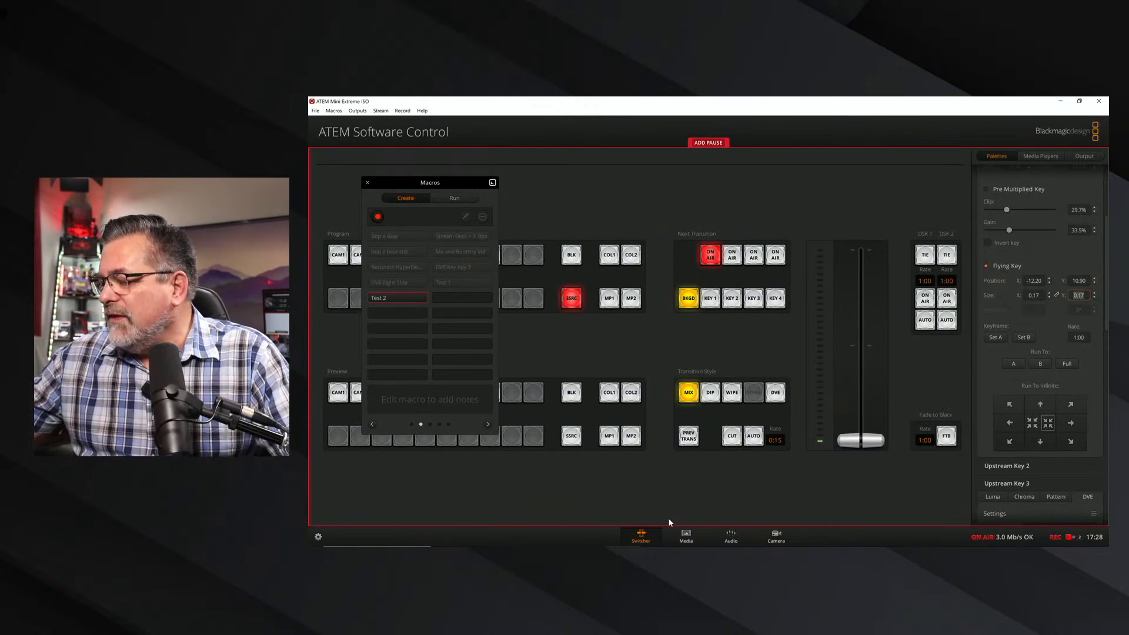
Load the Life's Journey lower-thirds still from slot 13 into Media Player 1 and return to the switcher view.
{"action": "left_click", "coordinate": [686, 538]}
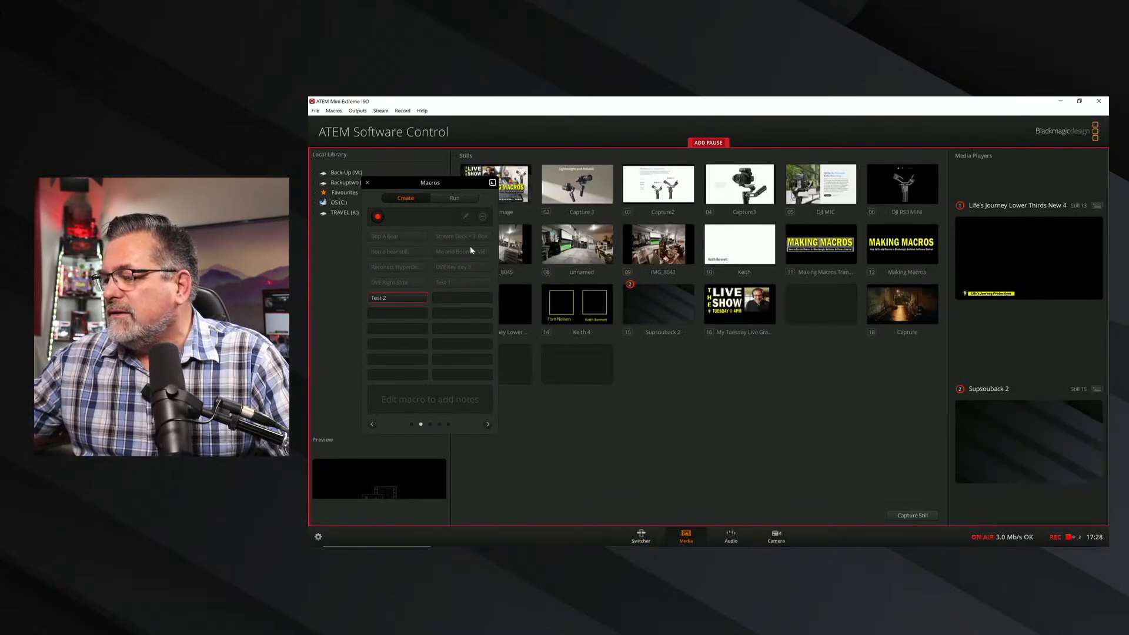
{"action": "left_click_drag", "start_coordinate": [435, 184], "coordinate": [357, 192]}
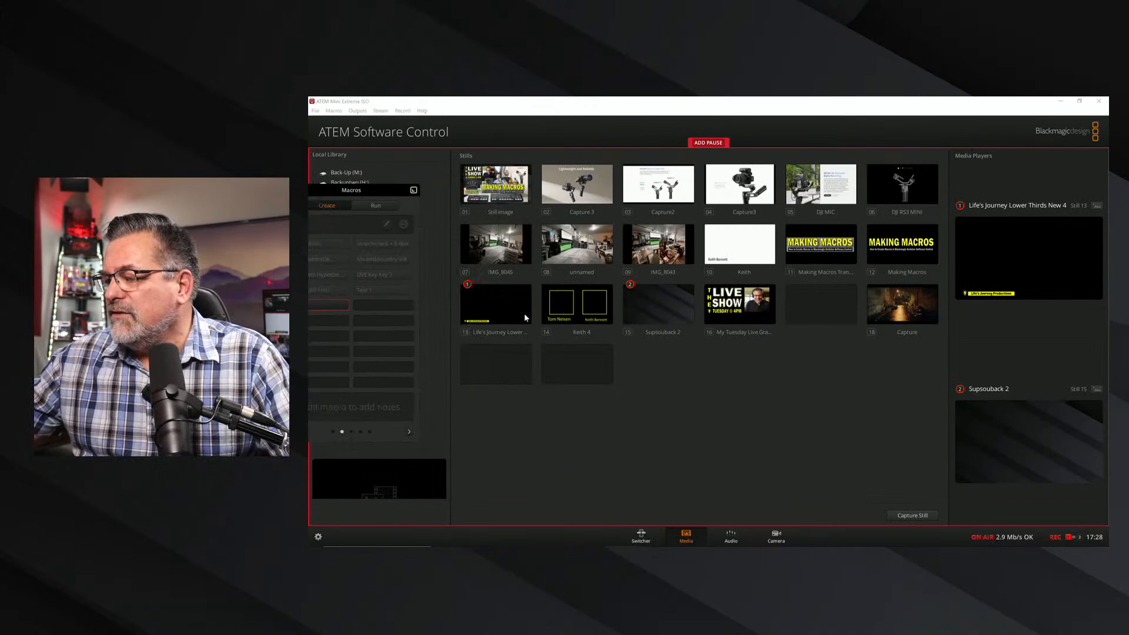
{"action": "left_click_drag", "start_coordinate": [481, 312], "coordinate": [1078, 279]}
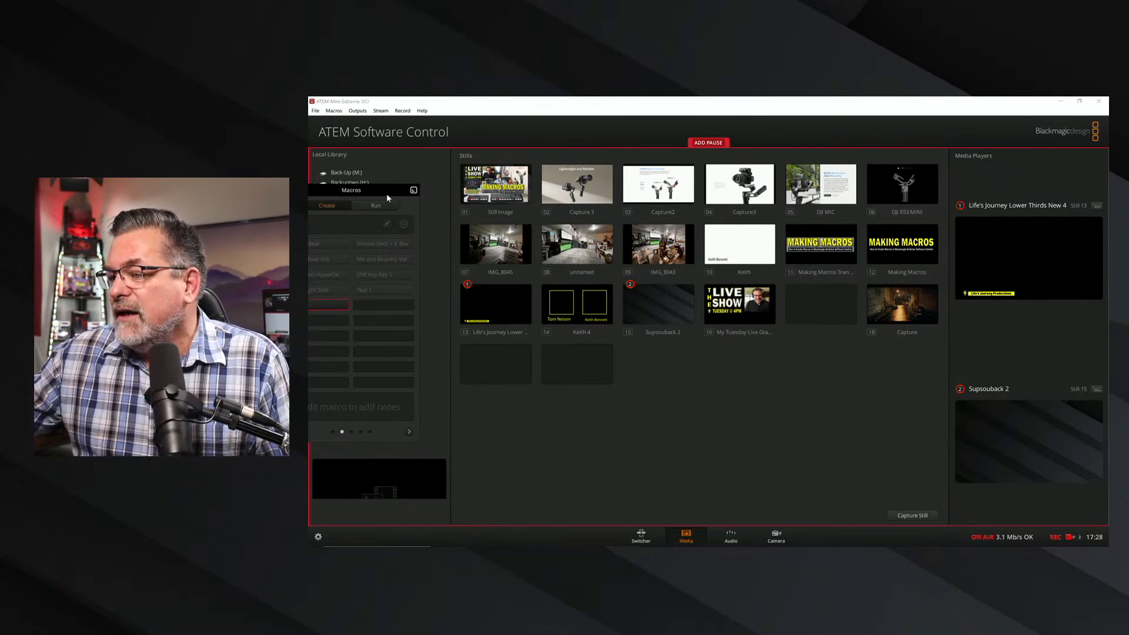
{"action": "left_click_drag", "start_coordinate": [376, 192], "coordinate": [476, 203]}
{"action": "left_click", "coordinate": [640, 536]}
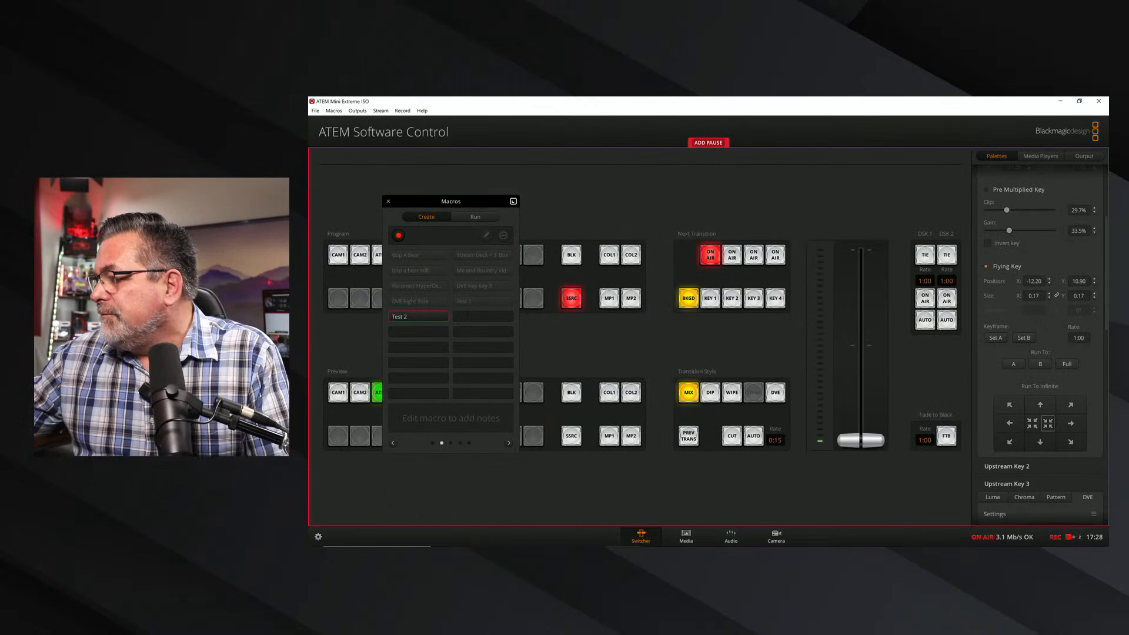
Toggle upstream Key 1's Flying Key option off and back on while recording.
{"action": "scroll", "coordinate": [1046, 288], "scroll_direction": "up", "scroll_amount": 5}
{"action": "left_click", "coordinate": [988, 339]}
{"action": "left_click", "coordinate": [988, 339]}
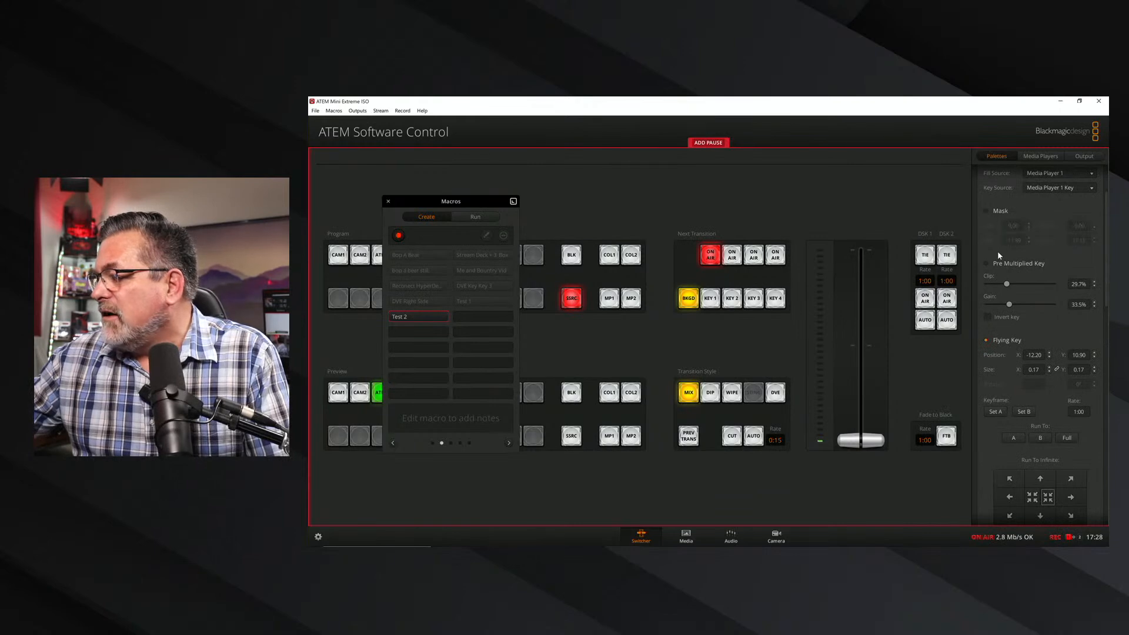
{"action": "left_click_drag", "start_coordinate": [1107, 274], "coordinate": [1104, 229]}
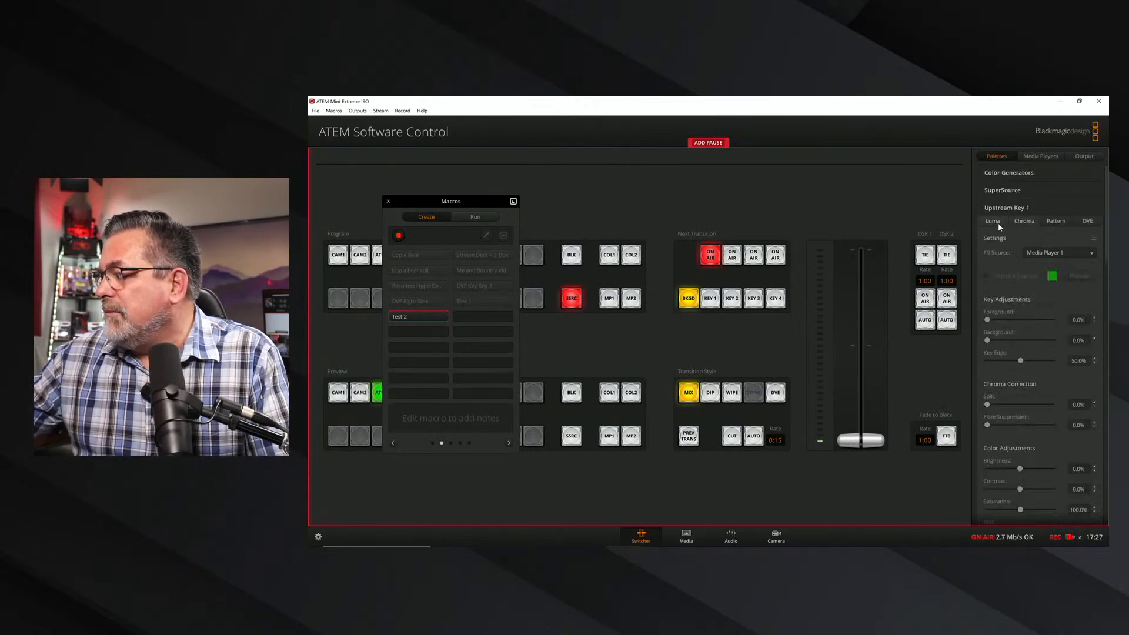
Reselect upstream Key 1's luma sources, with Media Player 1 as fill and Media Player 1 Key as key.
{"action": "left_click", "coordinate": [1045, 252]}
{"action": "left_click", "coordinate": [1047, 260]}
{"action": "left_click", "coordinate": [1048, 252]}
{"action": "left_click", "coordinate": [1048, 244]}
{"action": "left_click", "coordinate": [1054, 269]}
{"action": "left_click", "coordinate": [1052, 272]}
{"action": "left_click", "coordinate": [1051, 271]}
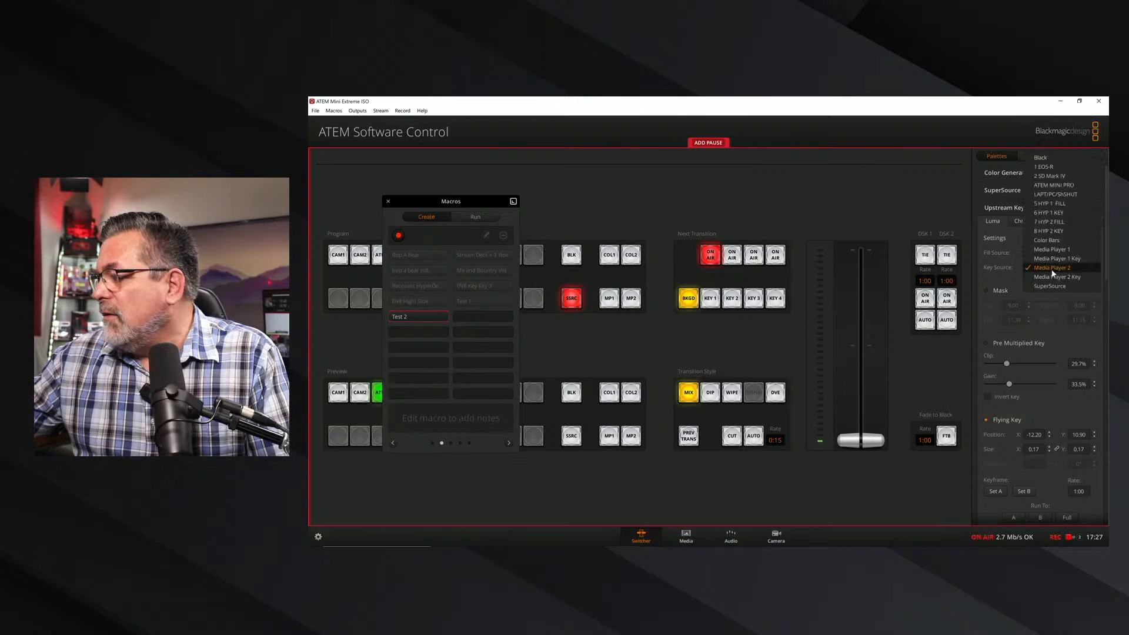
{"action": "left_click", "coordinate": [1055, 262]}
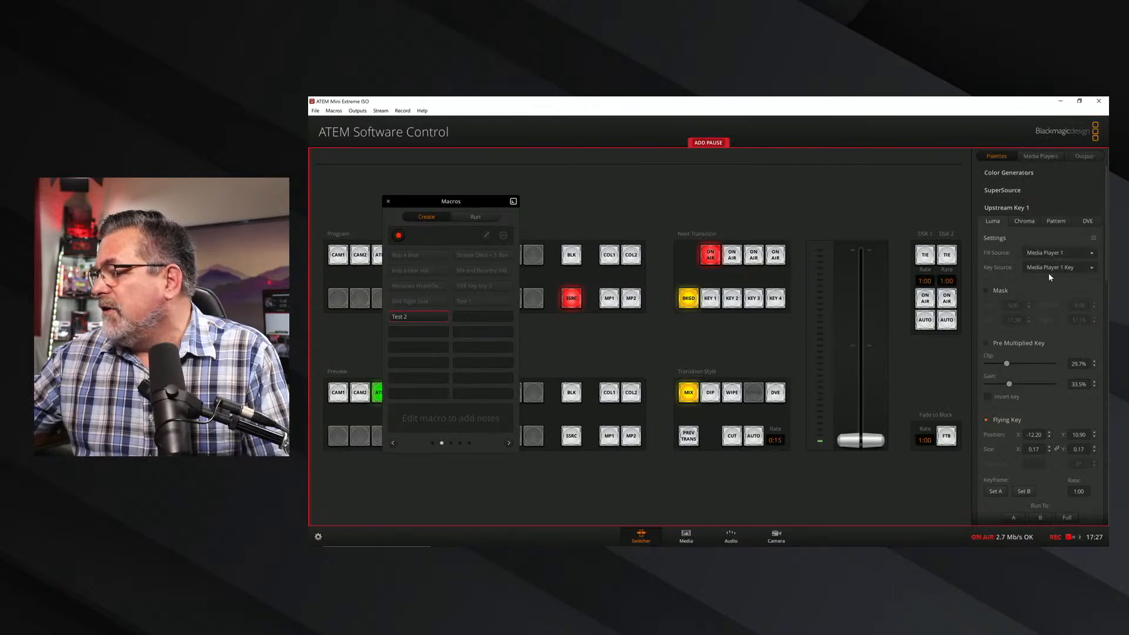
Stop recording Test 2 and run the macro with upstream Key 1 starting off air.
{"action": "left_click", "coordinate": [399, 235]}
{"action": "left_click", "coordinate": [478, 218]}
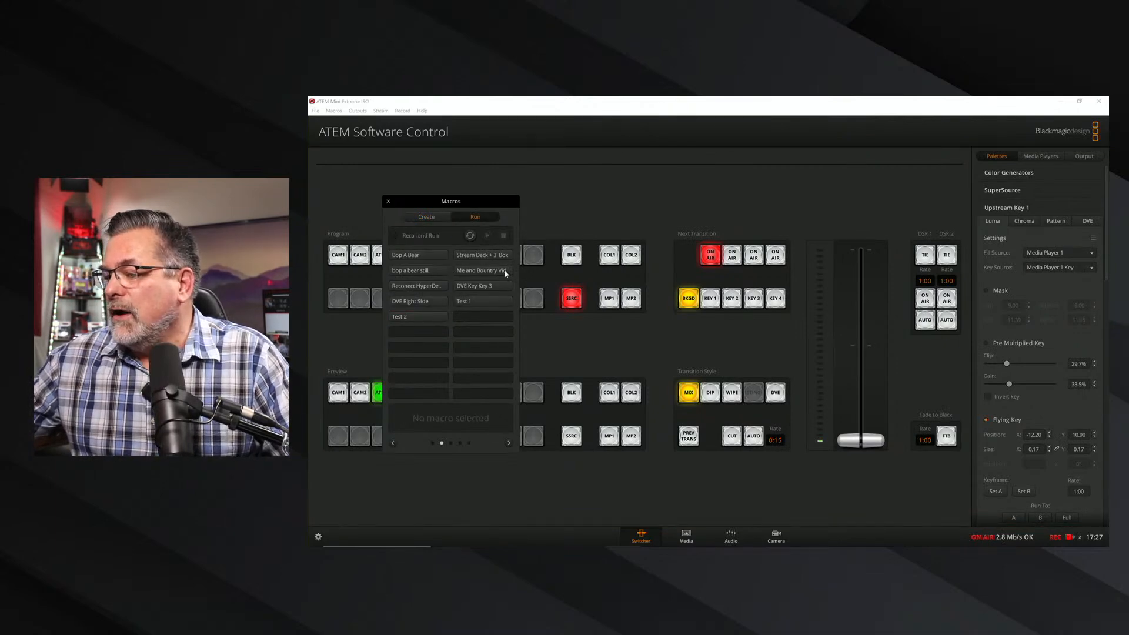
{"action": "left_click", "coordinate": [705, 257]}
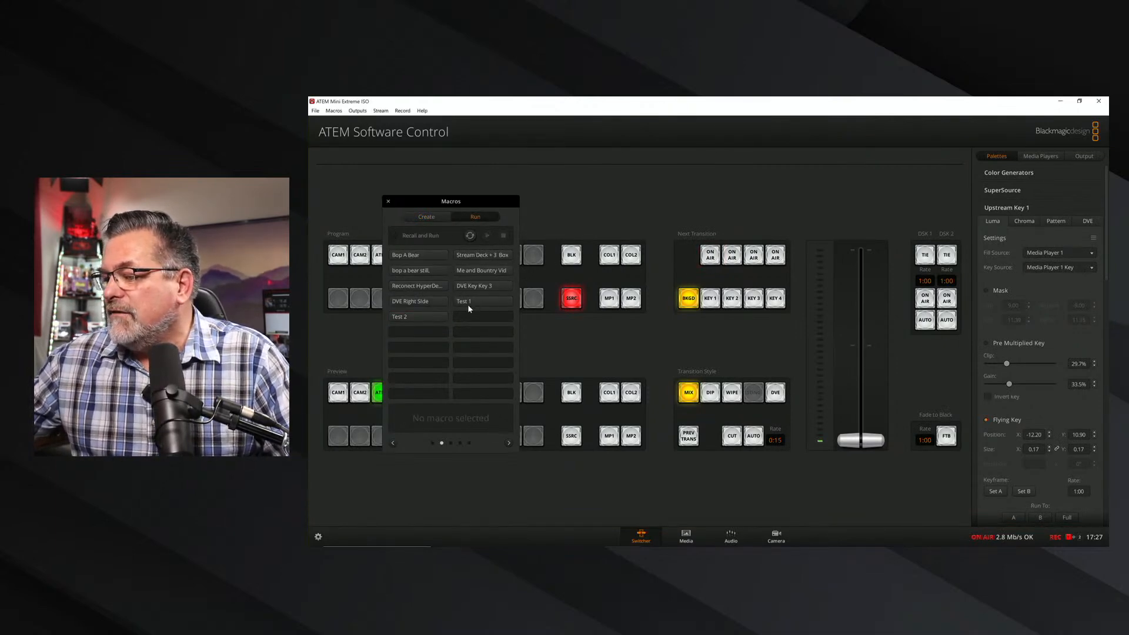
{"action": "left_click", "coordinate": [424, 318]}
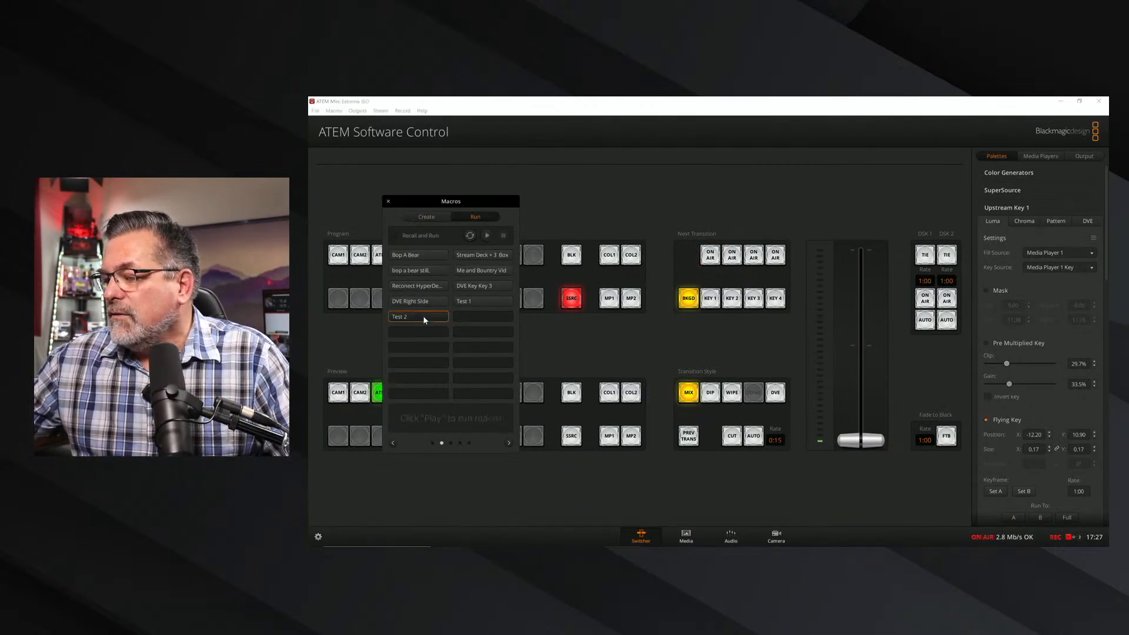
{"action": "left_click", "coordinate": [488, 234]}
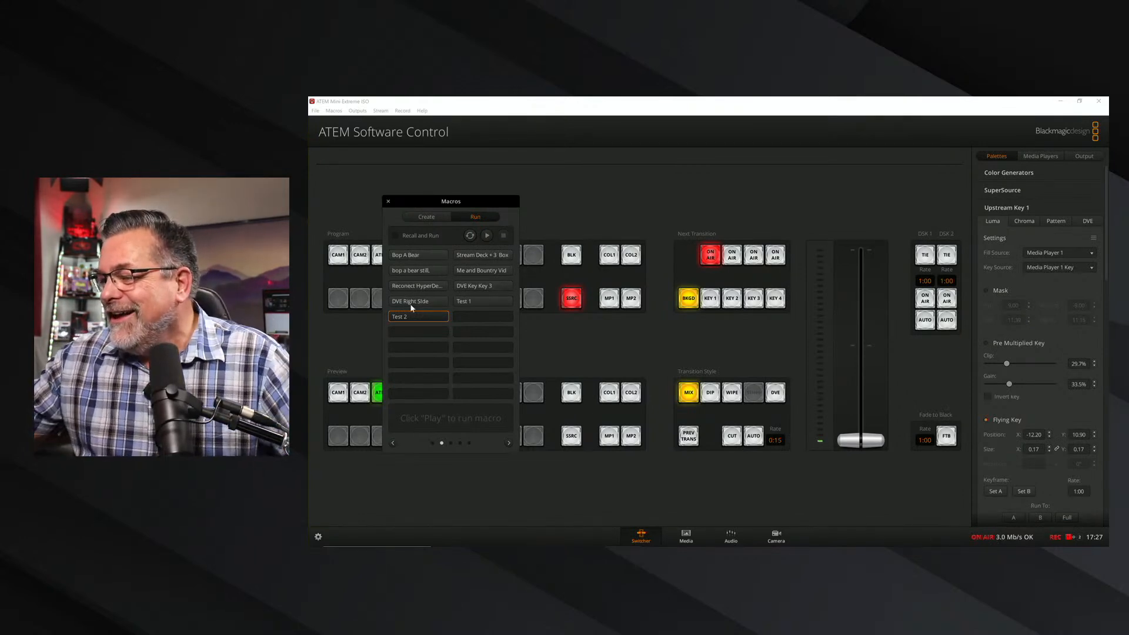
{"action": "left_click", "coordinate": [429, 218]}
{"action": "left_click", "coordinate": [408, 319]}
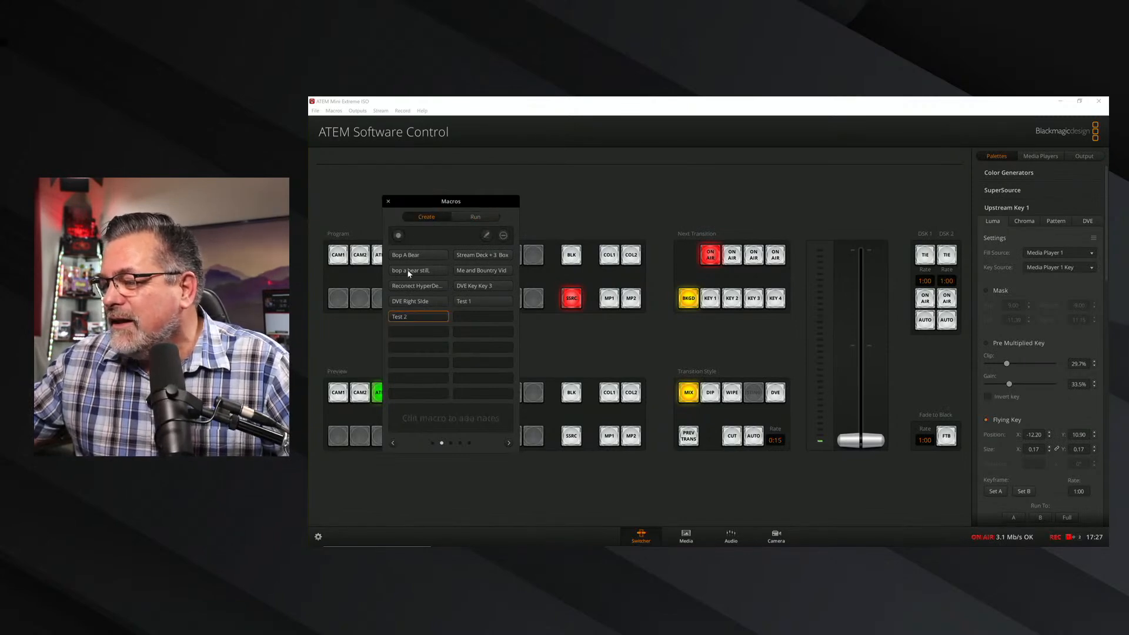
{"action": "left_click", "coordinate": [399, 235]}
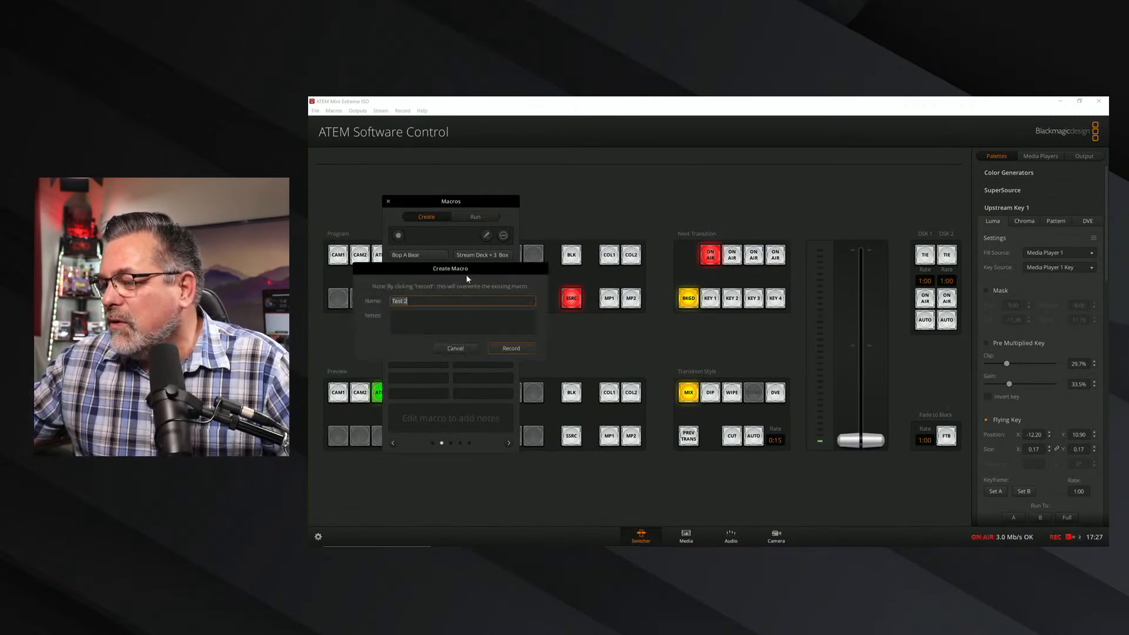
{"action": "left_click", "coordinate": [455, 349]}
Take upstream Key 1 off air and bring it back on air twice.
{"action": "left_click", "coordinate": [711, 256]}
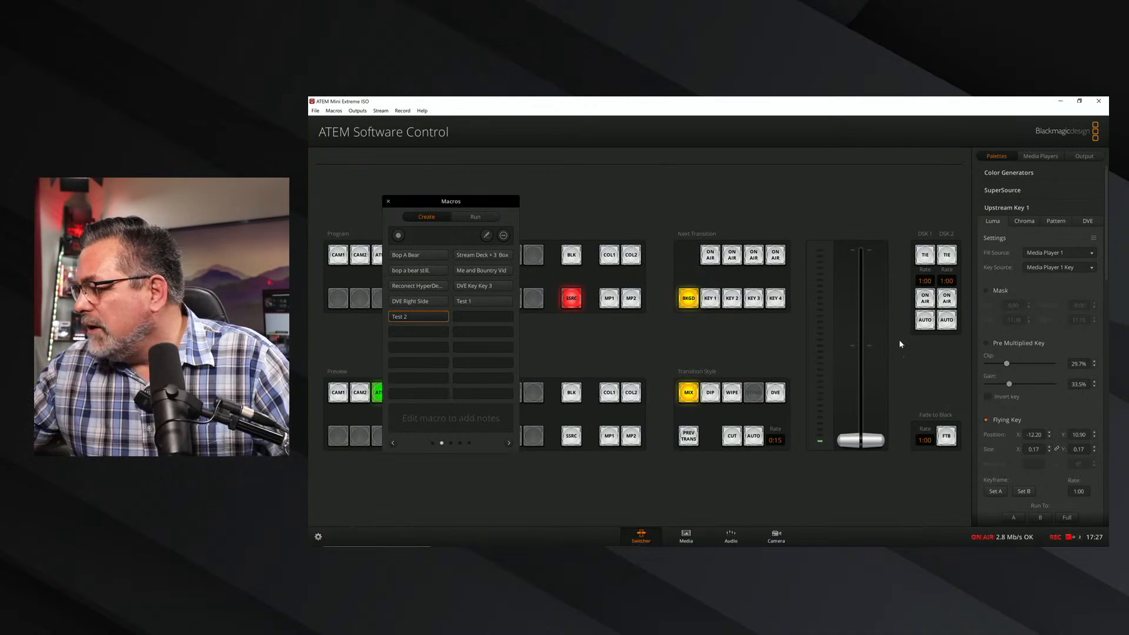
{"action": "left_click", "coordinate": [712, 257]}
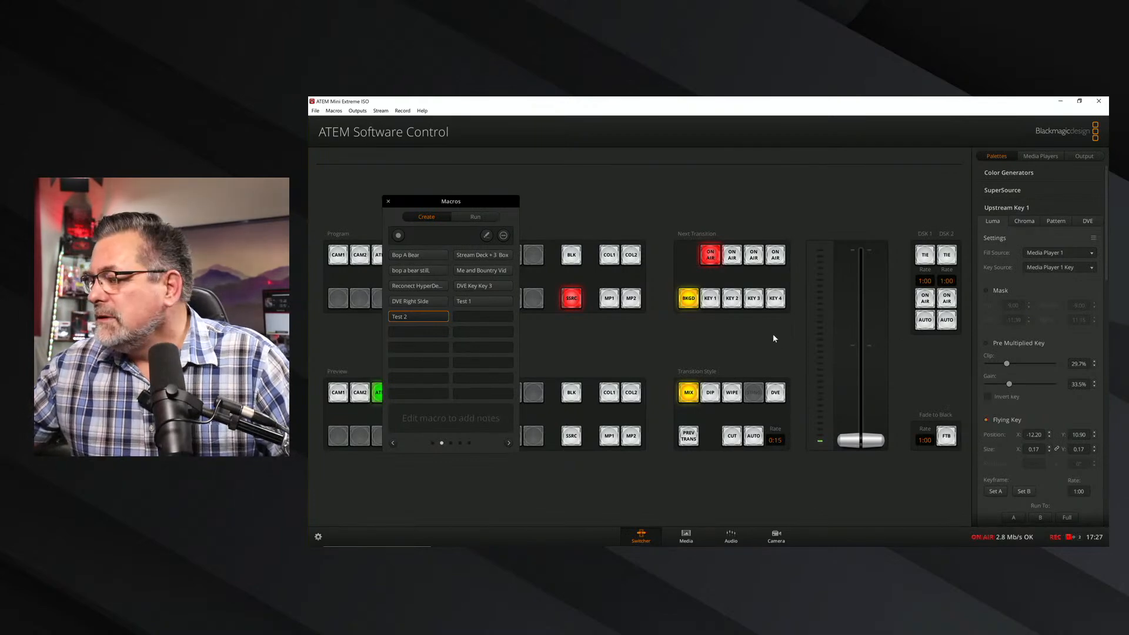
{"action": "left_click", "coordinate": [712, 257]}
{"action": "left_click", "coordinate": [712, 259]}
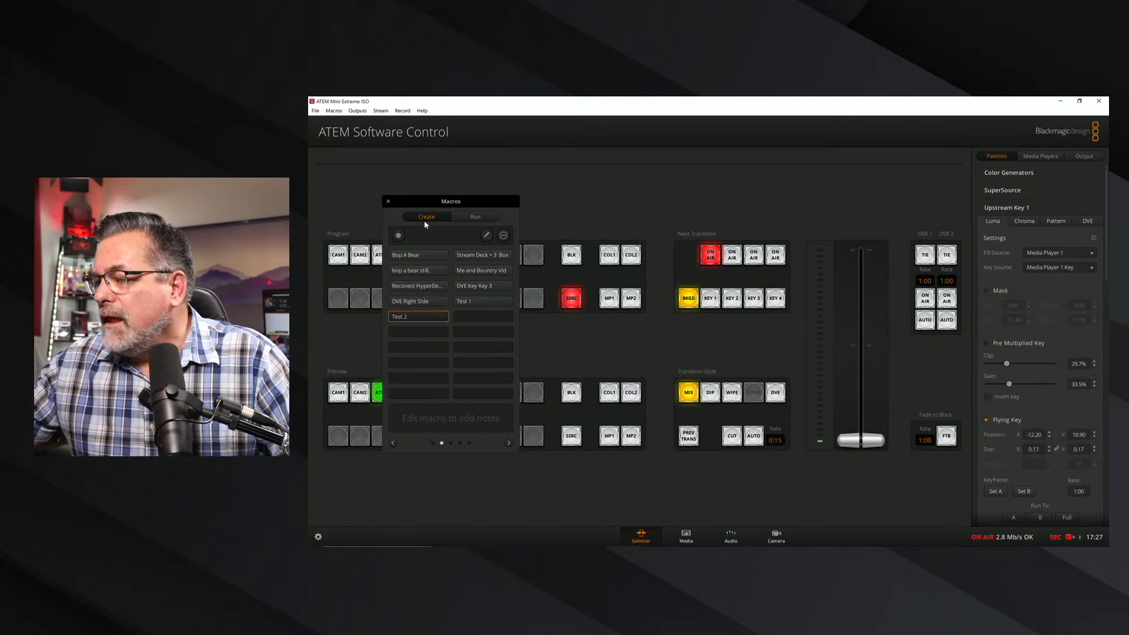
Start a new recording over Test 2 and toggle upstream Key 1's Pre Multiplied Key and Mask options on and back off.
{"action": "left_click", "coordinate": [398, 235]}
{"action": "left_click", "coordinate": [502, 350]}
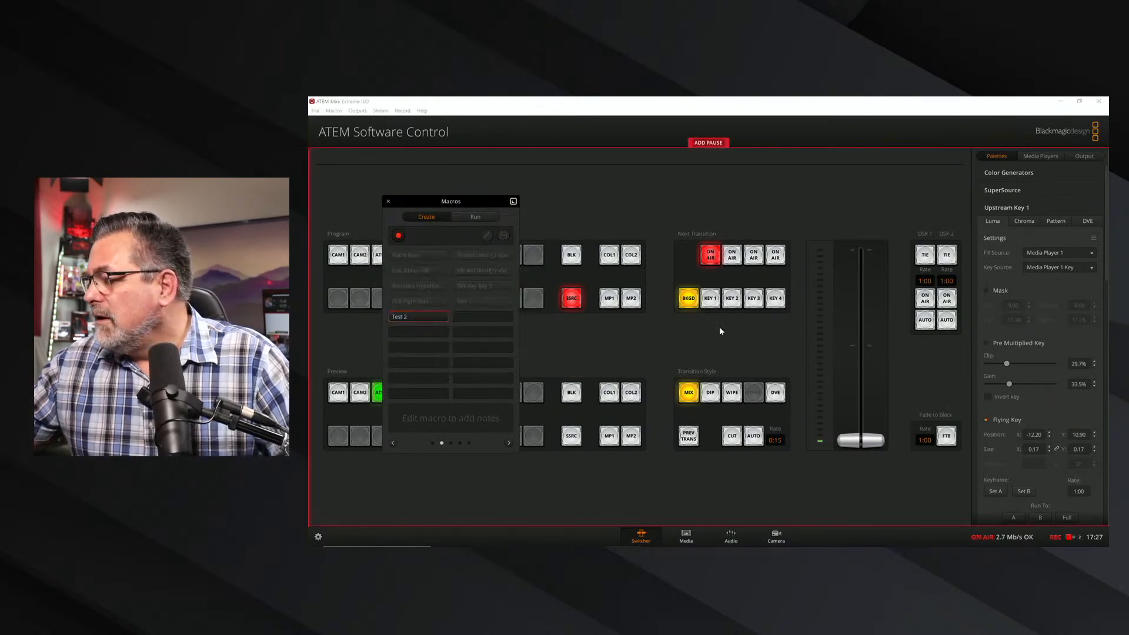
{"action": "left_click", "coordinate": [987, 343]}
{"action": "left_click", "coordinate": [987, 290]}
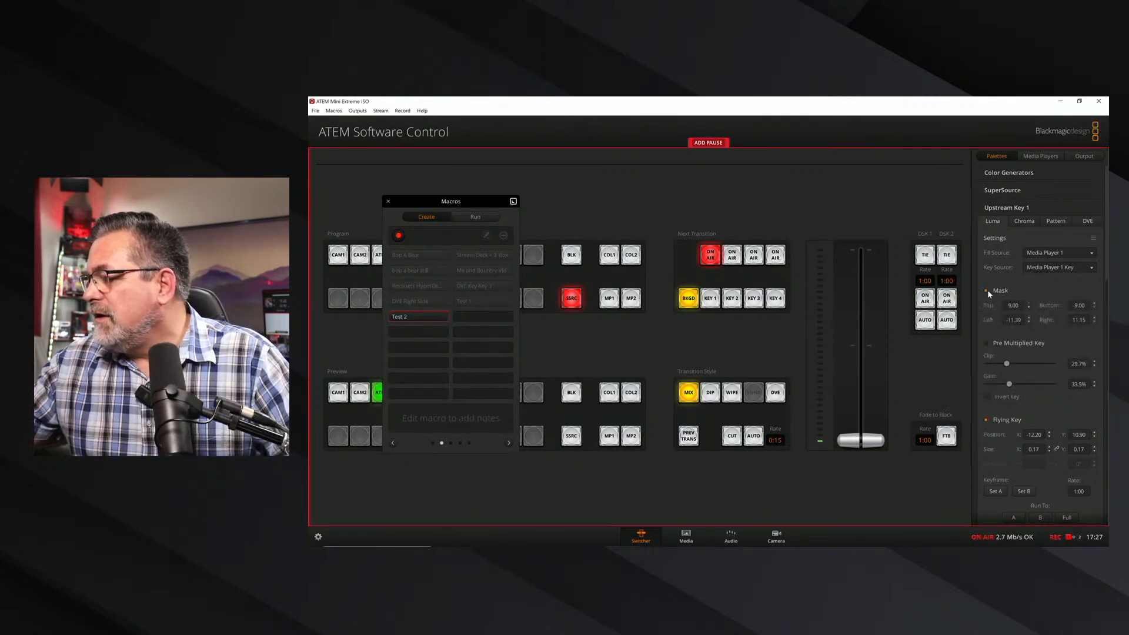
{"action": "left_click", "coordinate": [986, 290]}
Reselect Media Player 1 as fill, Media Player 1 Key as key source and Luma as upstream Key 1's type.
{"action": "left_click", "coordinate": [1047, 260]}
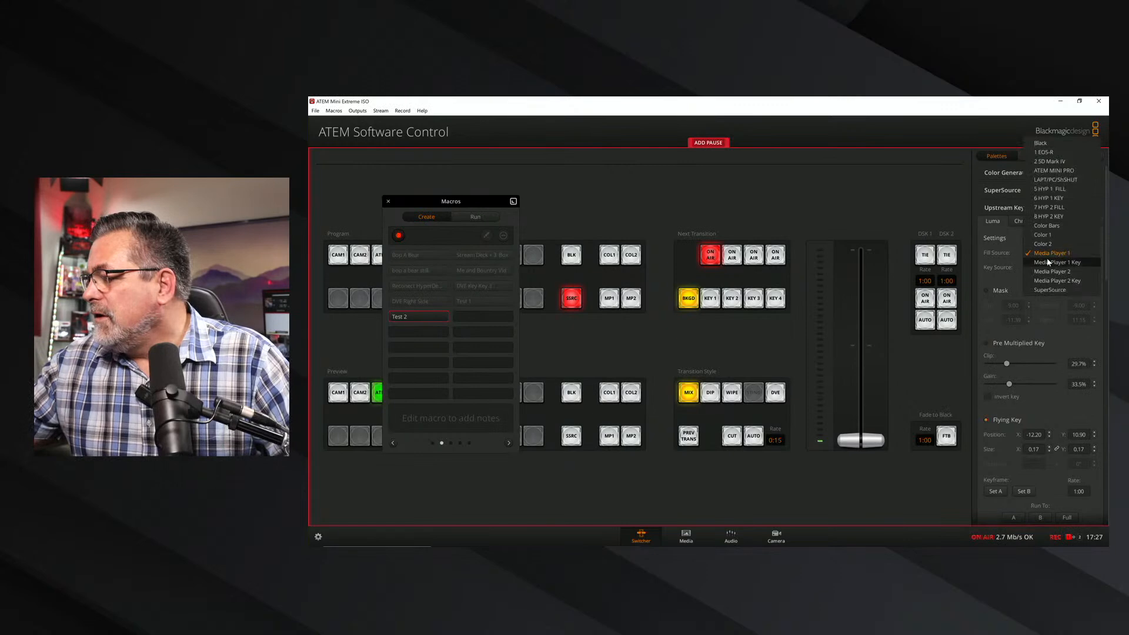
{"action": "left_click", "coordinate": [1050, 262]}
{"action": "left_click", "coordinate": [1050, 258]}
{"action": "left_click", "coordinate": [1050, 257]}
{"action": "left_click", "coordinate": [1052, 266]}
{"action": "left_click", "coordinate": [1052, 259]}
{"action": "left_click", "coordinate": [1021, 223]}
{"action": "left_click", "coordinate": [995, 224]}
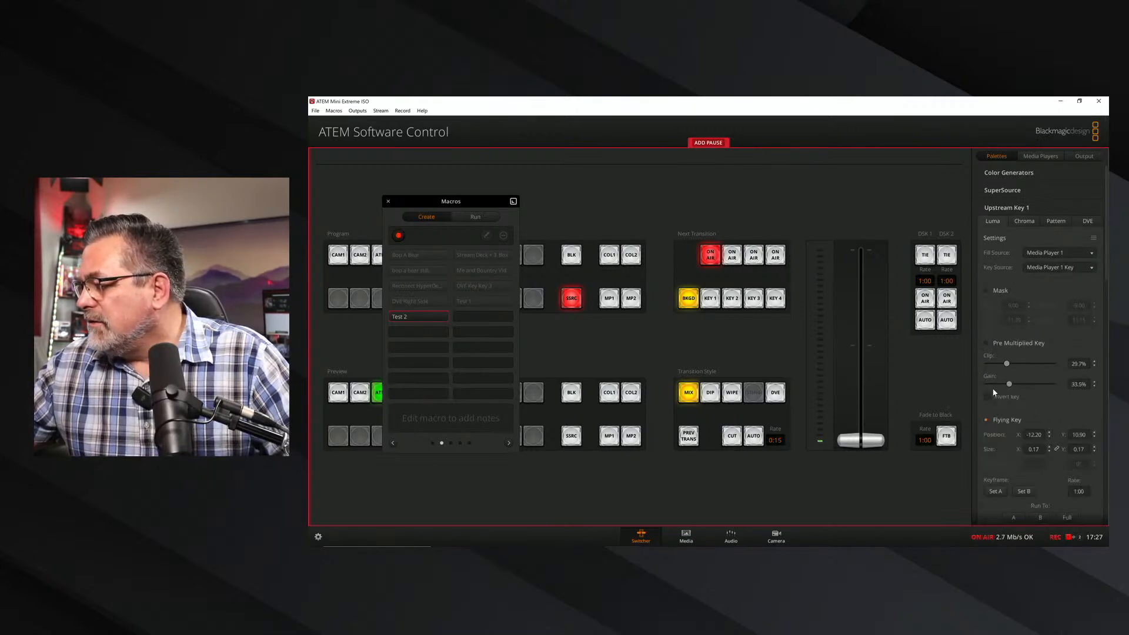
Re-enter upstream Key 1's flying key position as X -12.20 and Y 10.90 for the recording.
{"action": "left_click", "coordinate": [1046, 436]}
{"action": "left_click", "coordinate": [1048, 437]}
{"action": "left_click", "coordinate": [1088, 435]}
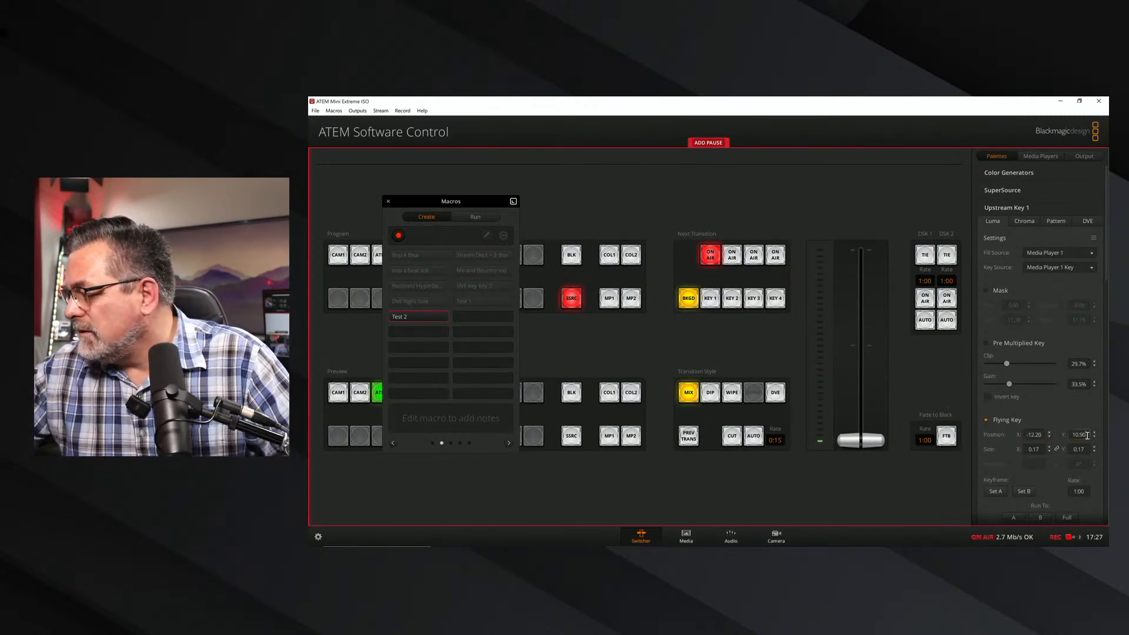
Re-enter the flying key's X and Y size as 0.17 and store keyframe A.
{"action": "left_click", "coordinate": [1042, 449]}
{"action": "key", "text": "BackSpace"}
{"action": "key", "text": "BackSpace"}
{"action": "key", "text": "BackSpace"}
{"action": "key", "text": "BackSpace"}
{"action": "type", "text": "\\"}
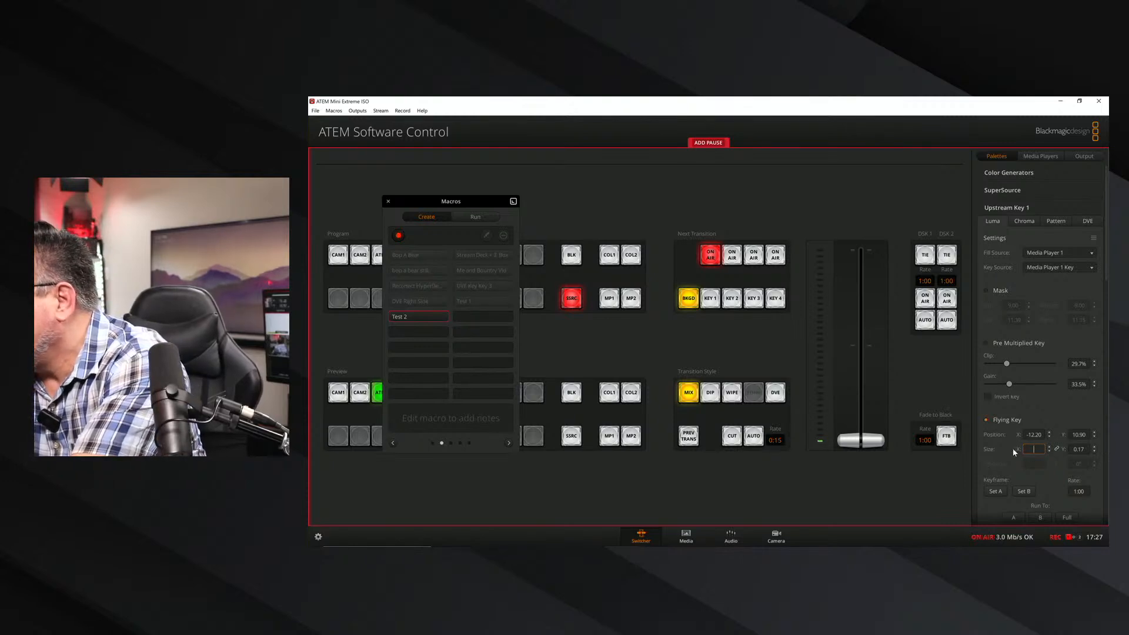
{"action": "left_click", "coordinate": [997, 491]}
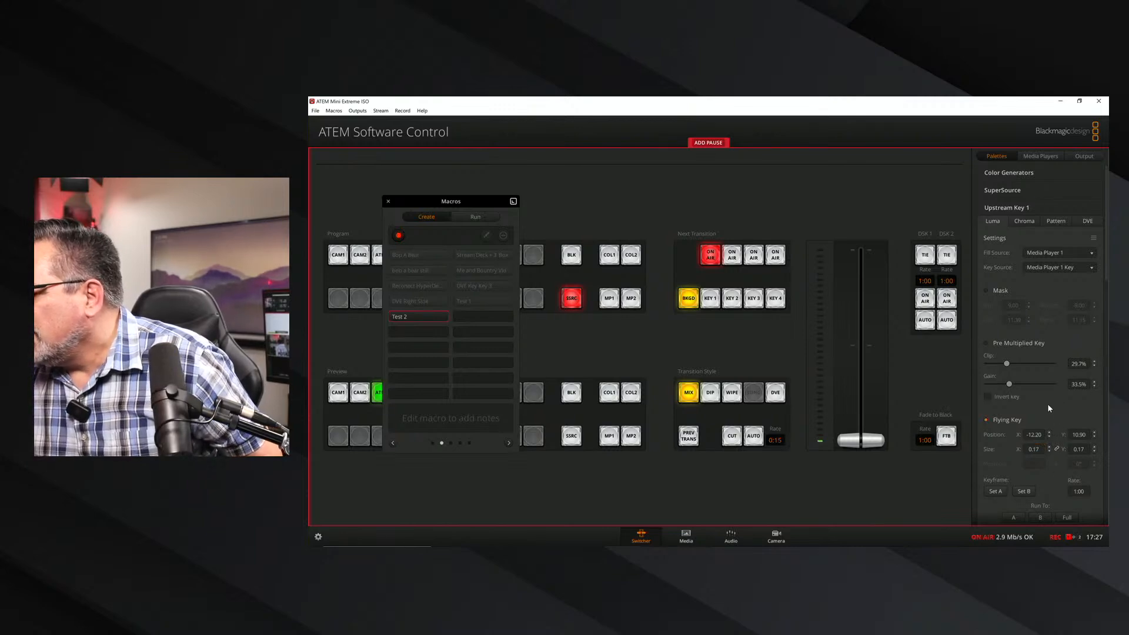
{"action": "left_click", "coordinate": [1040, 450]}
{"action": "left_click", "coordinate": [1074, 449]}
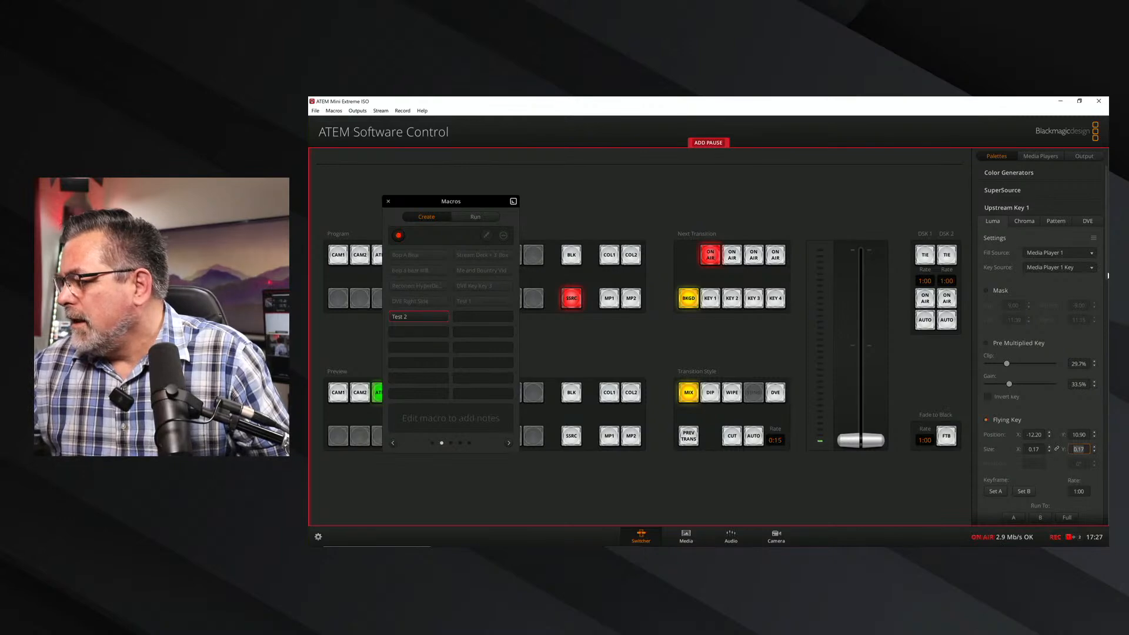
Add a 2-second pause to the macro being recorded.
{"action": "scroll", "coordinate": [1104, 284], "scroll_direction": "down", "scroll_amount": 2}
{"action": "left_click", "coordinate": [709, 143]}
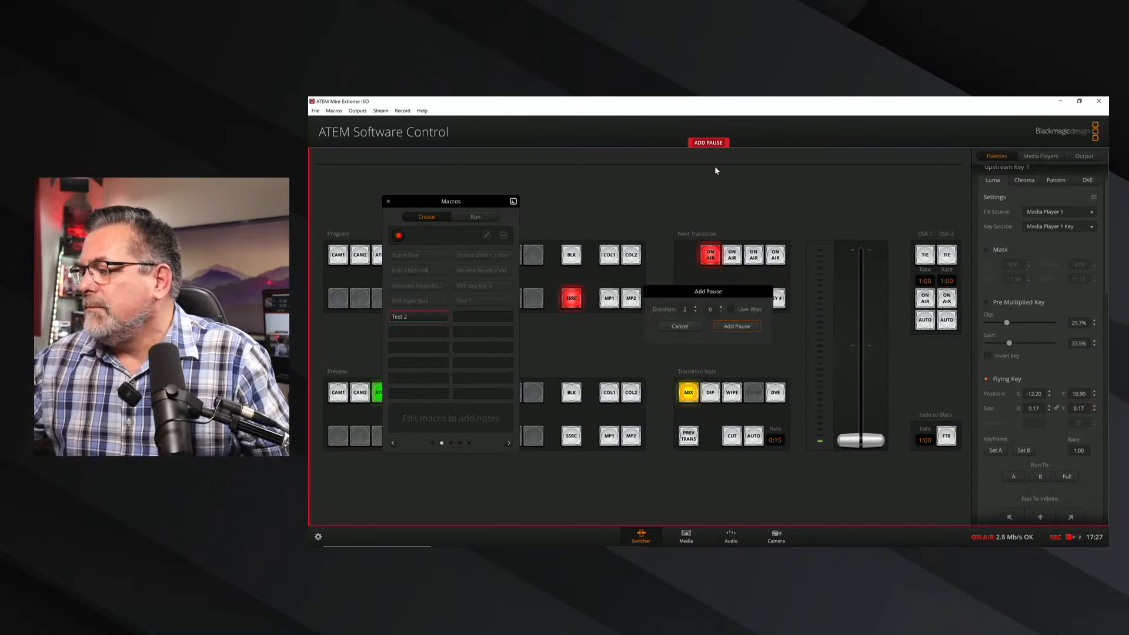
{"action": "left_click", "coordinate": [737, 326]}
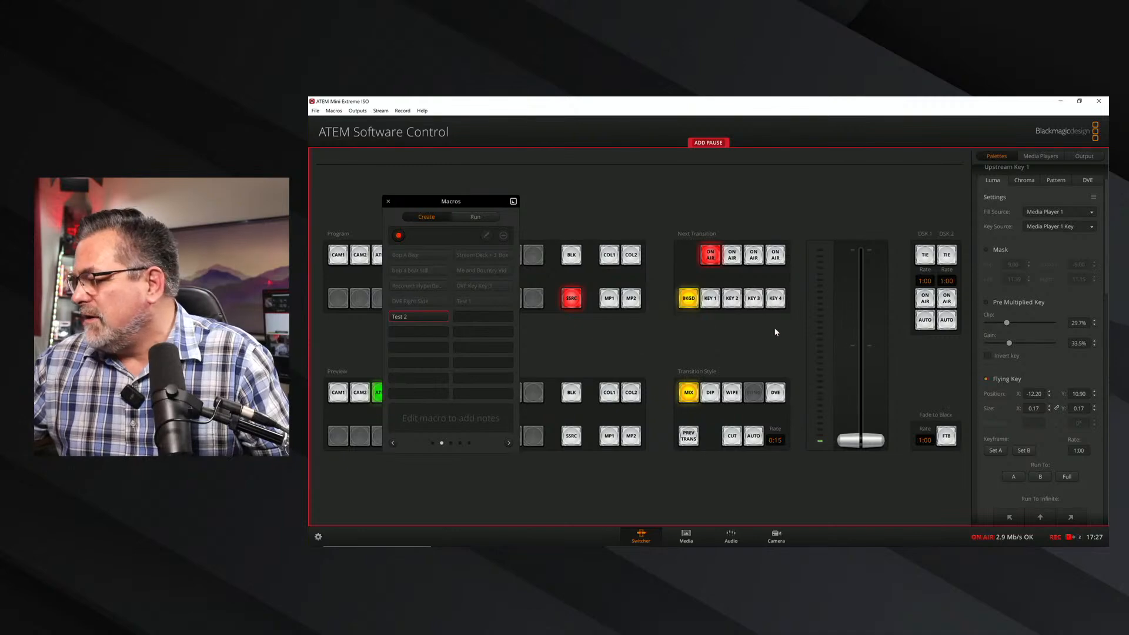
Run the flying key to Full and reconfirm its position at 0.00, size at 1.00 and rate at 1:00.
{"action": "left_click", "coordinate": [1068, 477]}
{"action": "left_click", "coordinate": [1042, 394]}
{"action": "left_click", "coordinate": [1085, 394]}
{"action": "left_click", "coordinate": [1039, 408]}
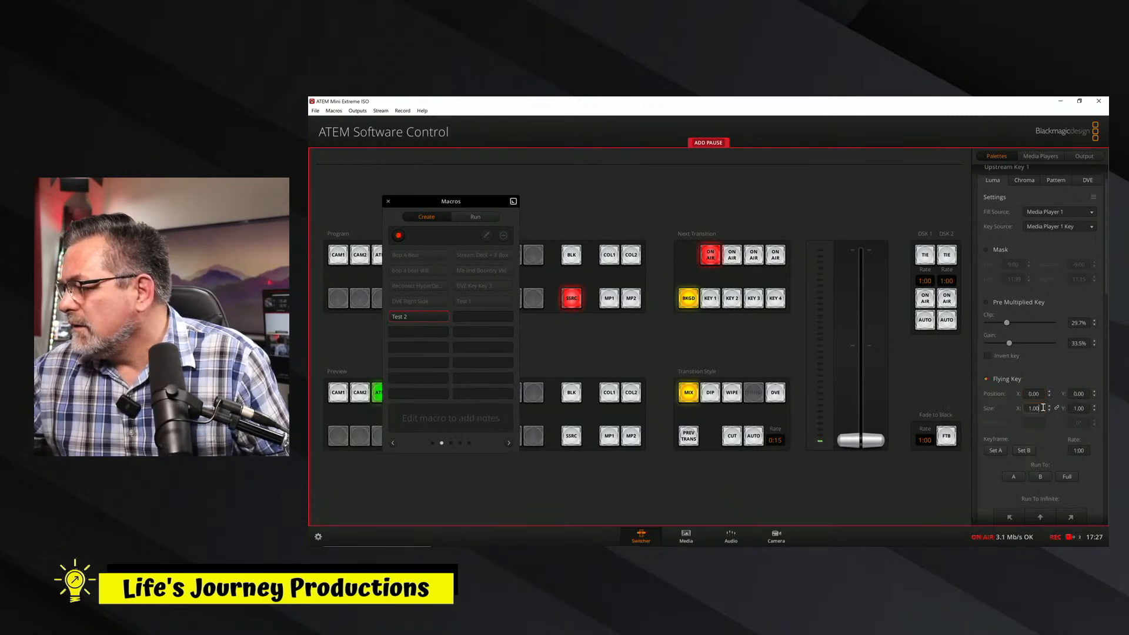
{"action": "left_click", "coordinate": [1079, 409]}
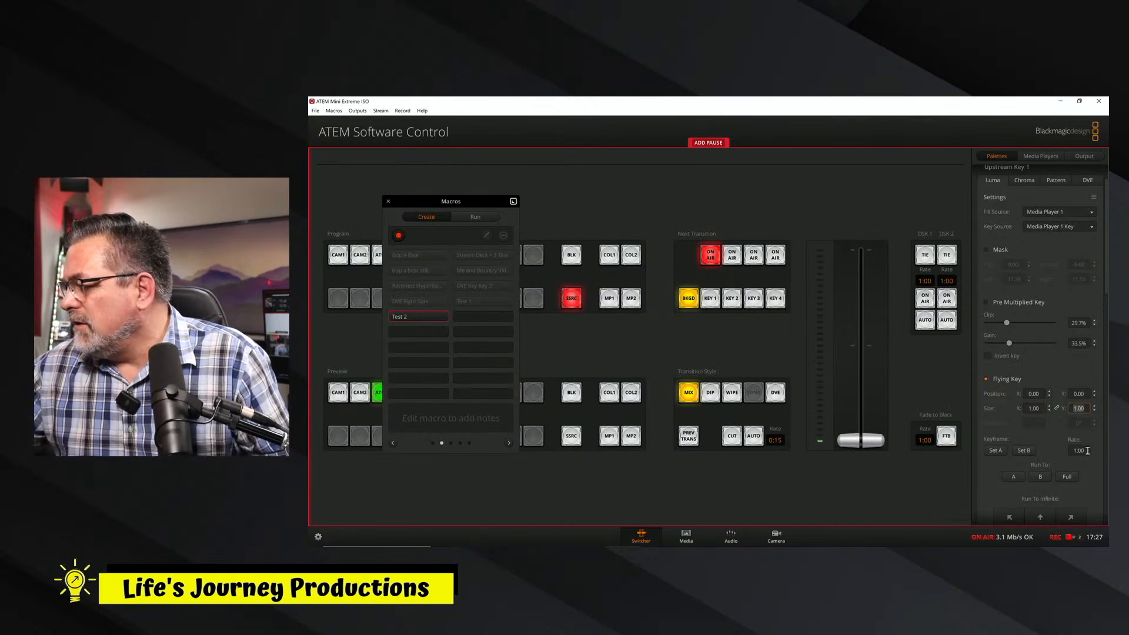
{"action": "left_click", "coordinate": [1083, 450]}
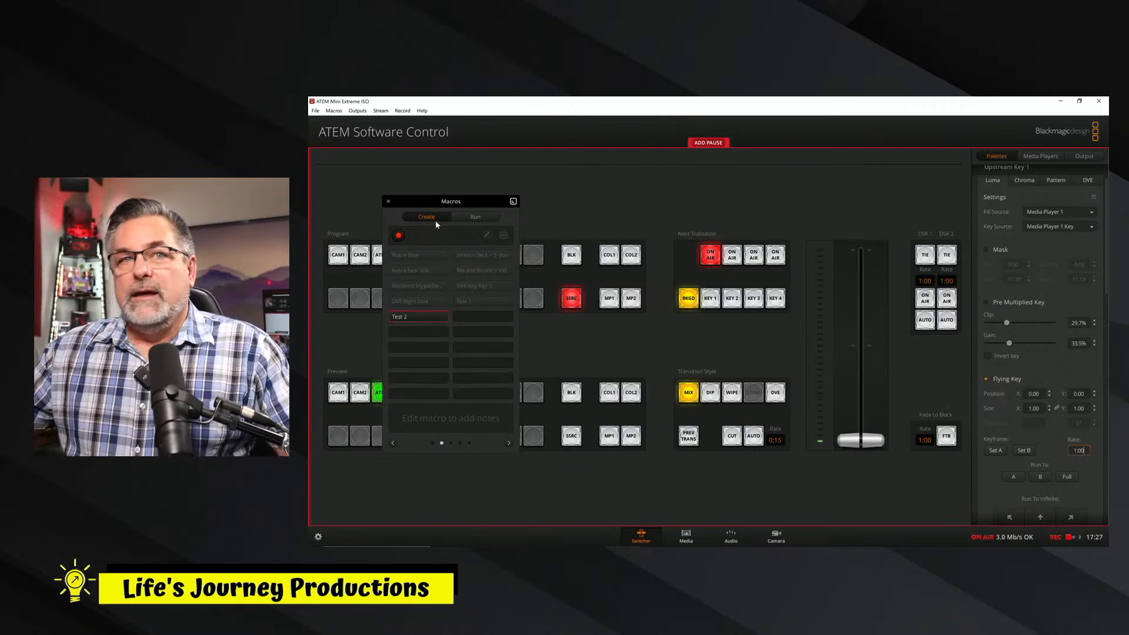
Stop recording Test 2 and run the macro with the flying key starting at full size.
{"action": "left_click", "coordinate": [399, 235]}
{"action": "left_click", "coordinate": [476, 217]}
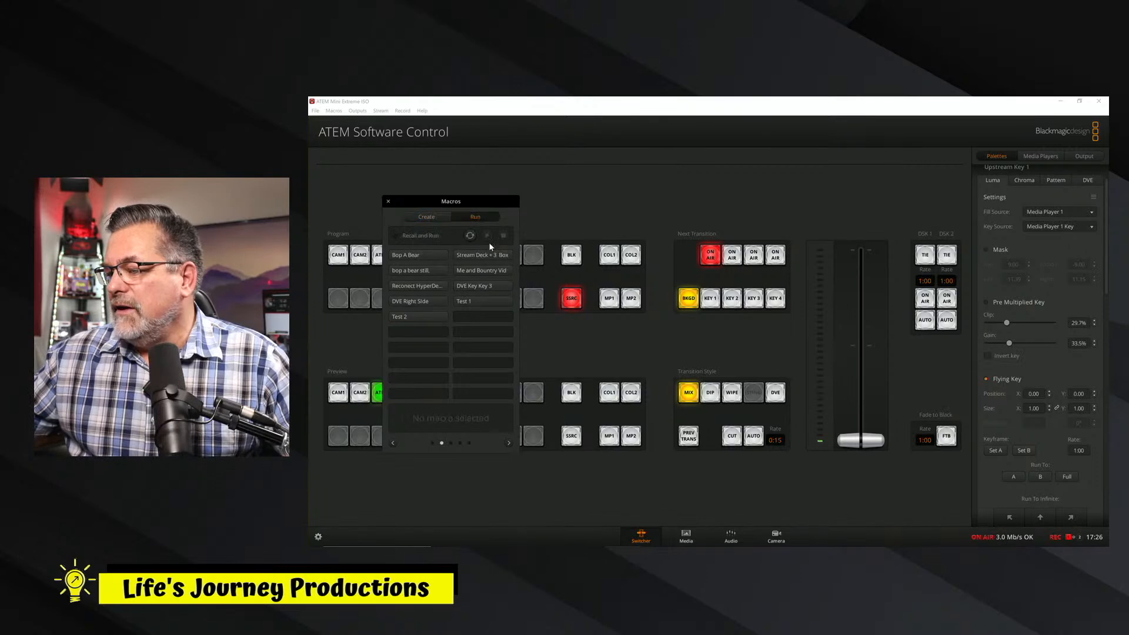
{"action": "left_click", "coordinate": [408, 316]}
{"action": "left_click", "coordinate": [489, 235]}
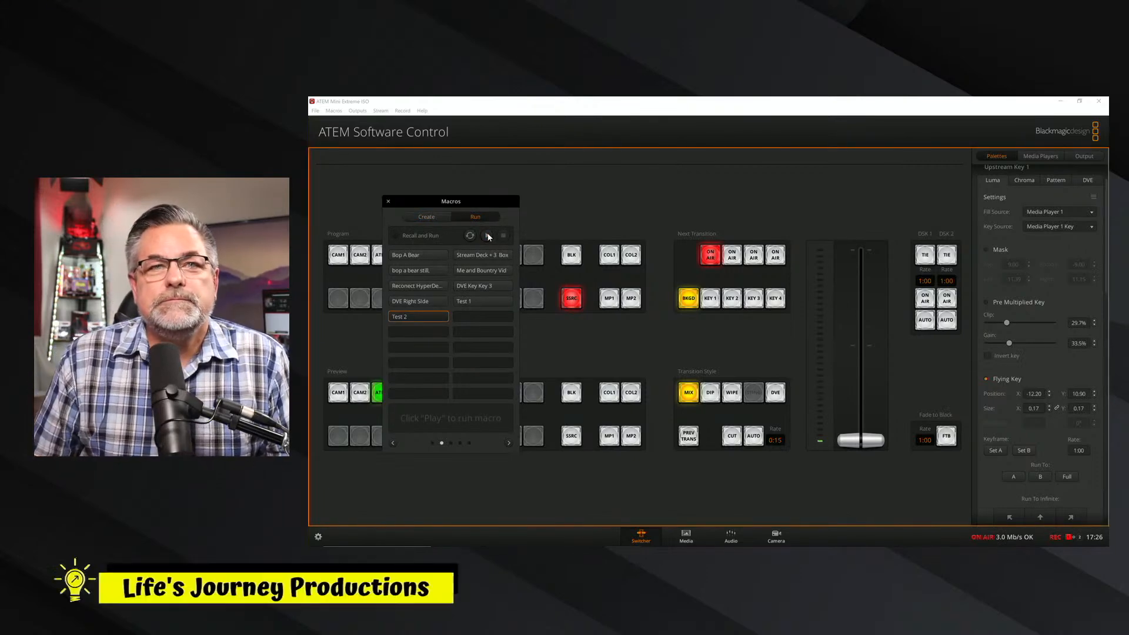